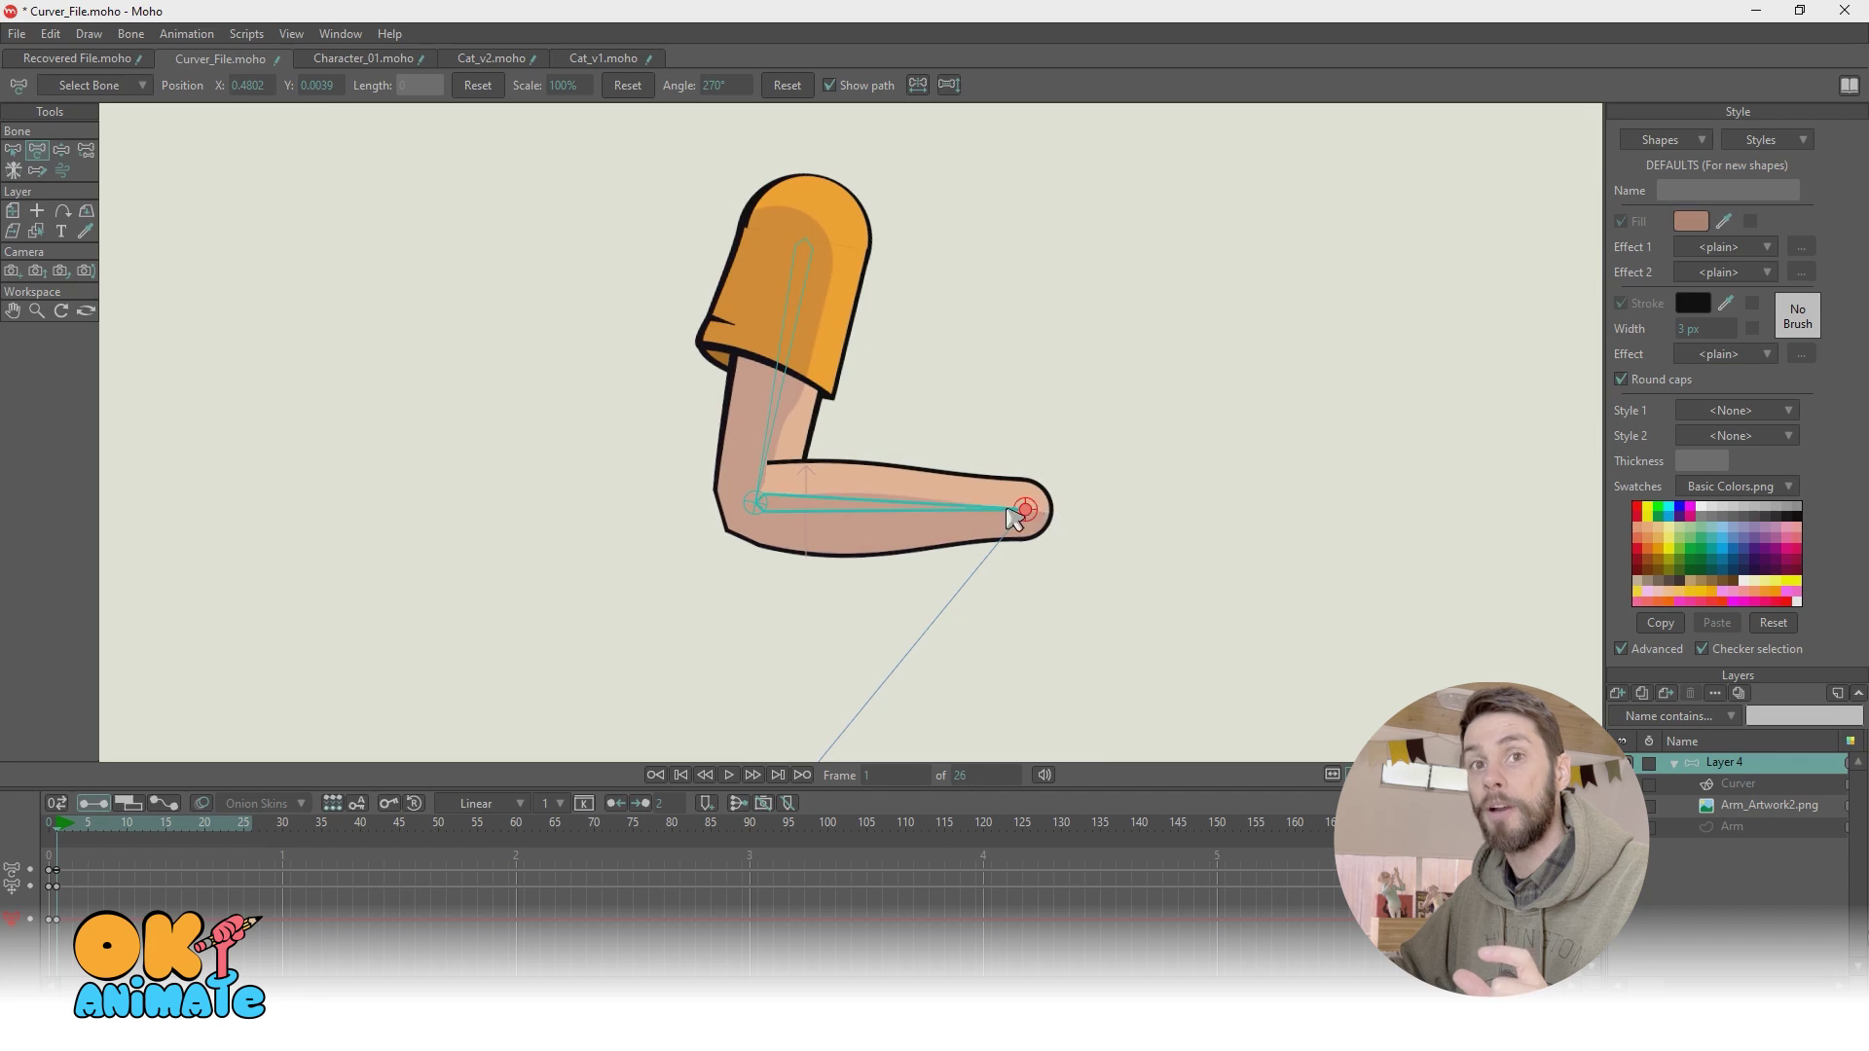
Step: Try several bent arm poses at frame 1 by repositioning the wrist and elbow bones
mouse_move(758, 506)
left_mouse_down()
mouse_move(821, 530)
mouse_move(843, 496)
mouse_move(861, 522)
mouse_move(762, 504)
left_mouse_up()
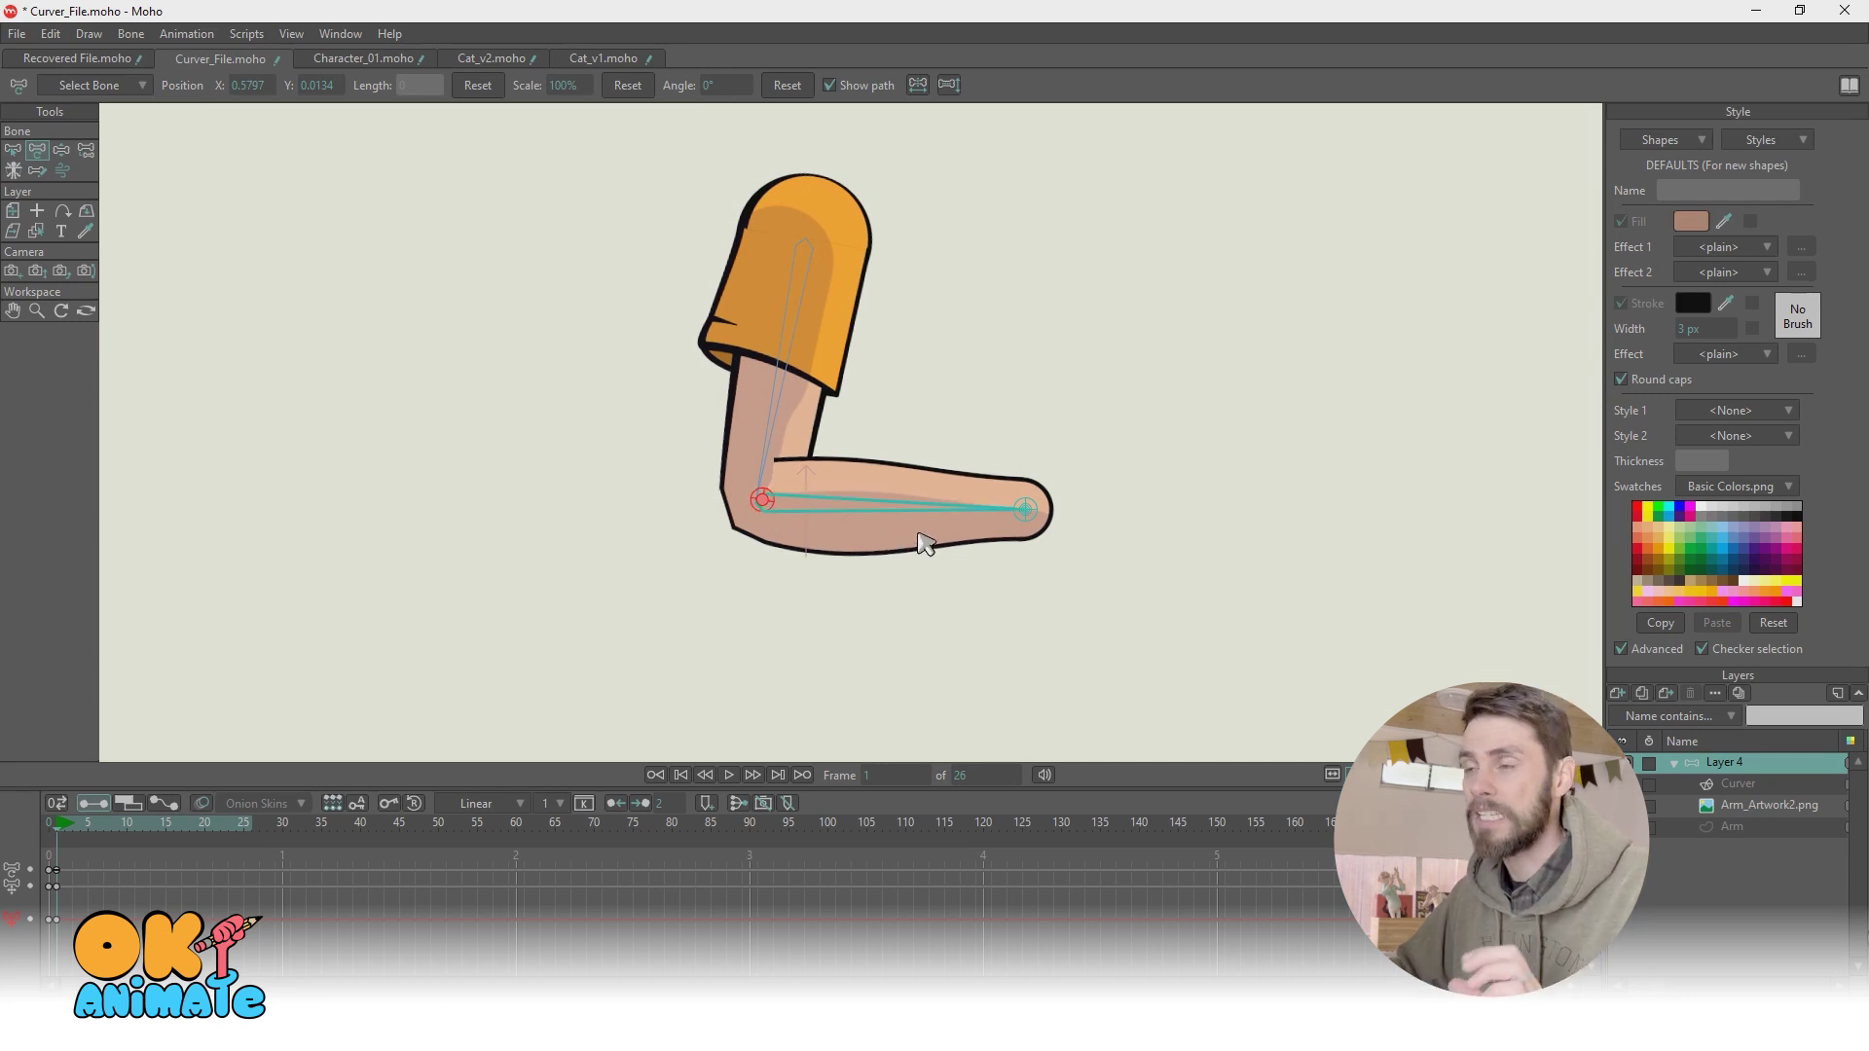
left_click_drag(1025, 509, 978, 447)
left_click_drag(718, 490, 759, 523)
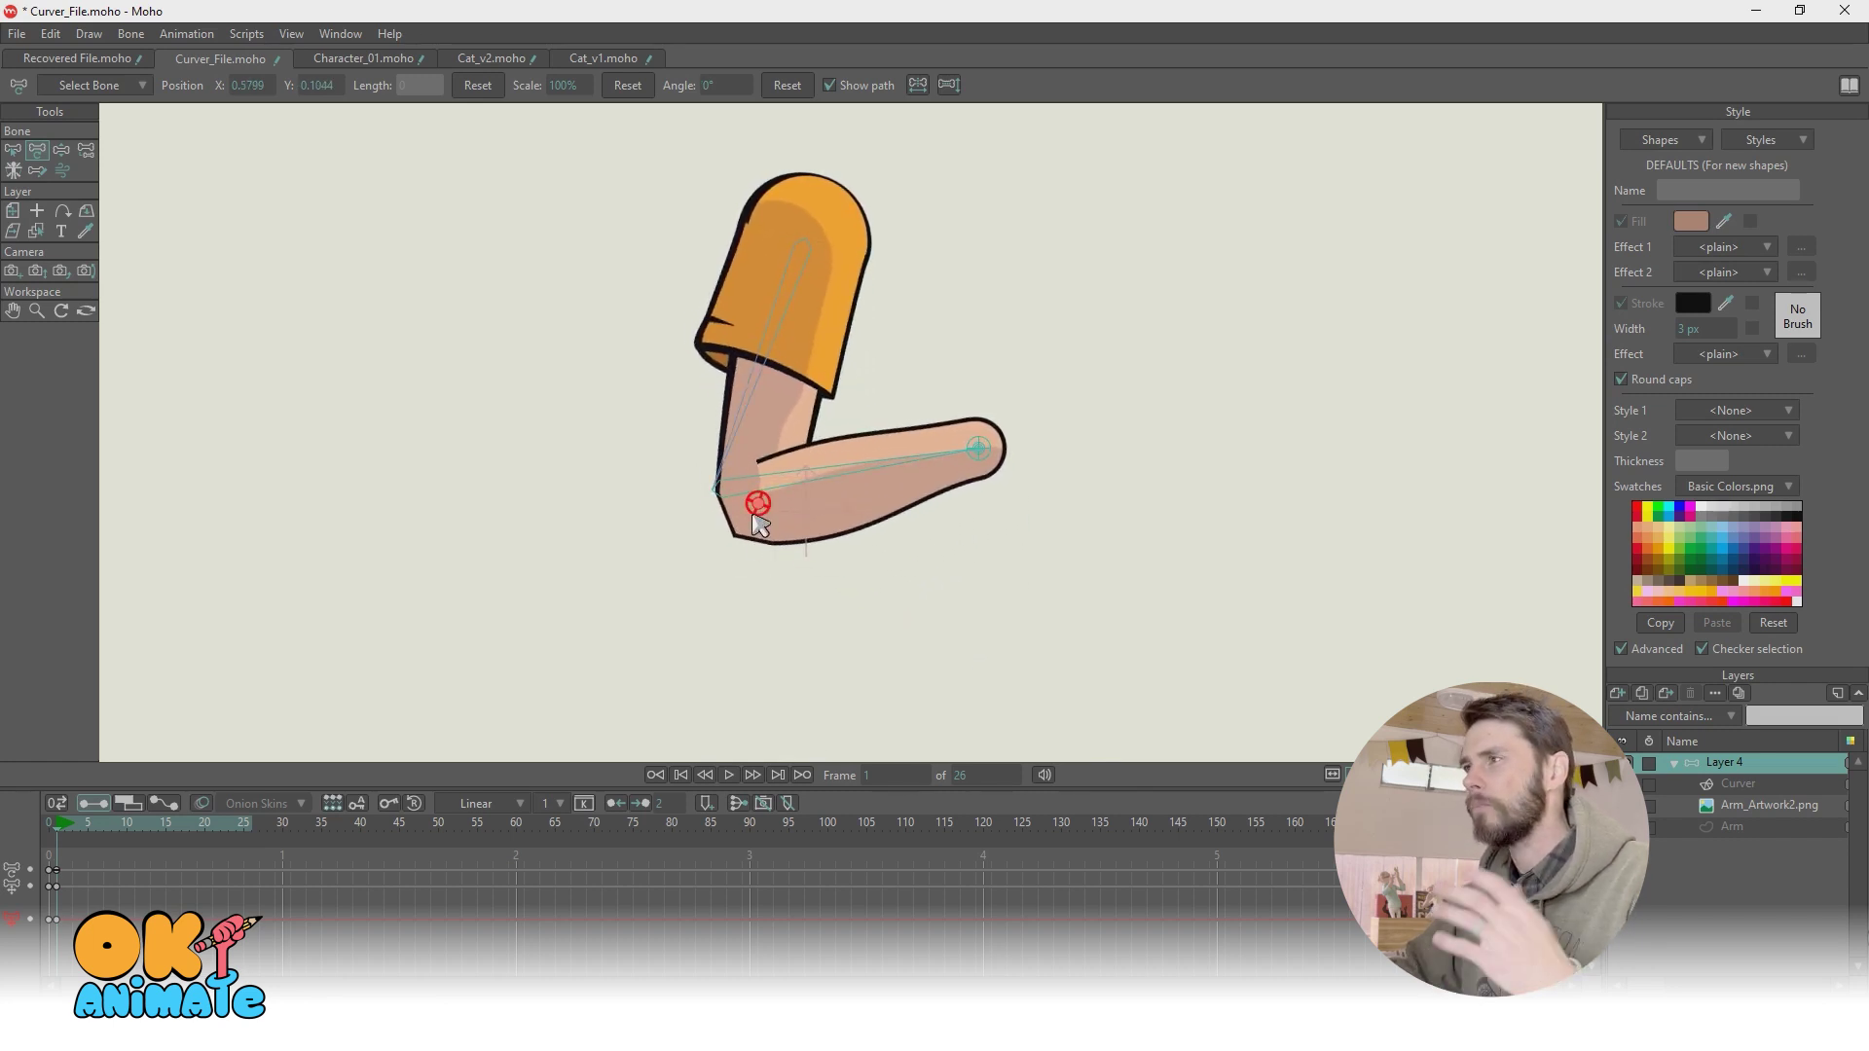
left_click_drag(978, 447, 983, 525)
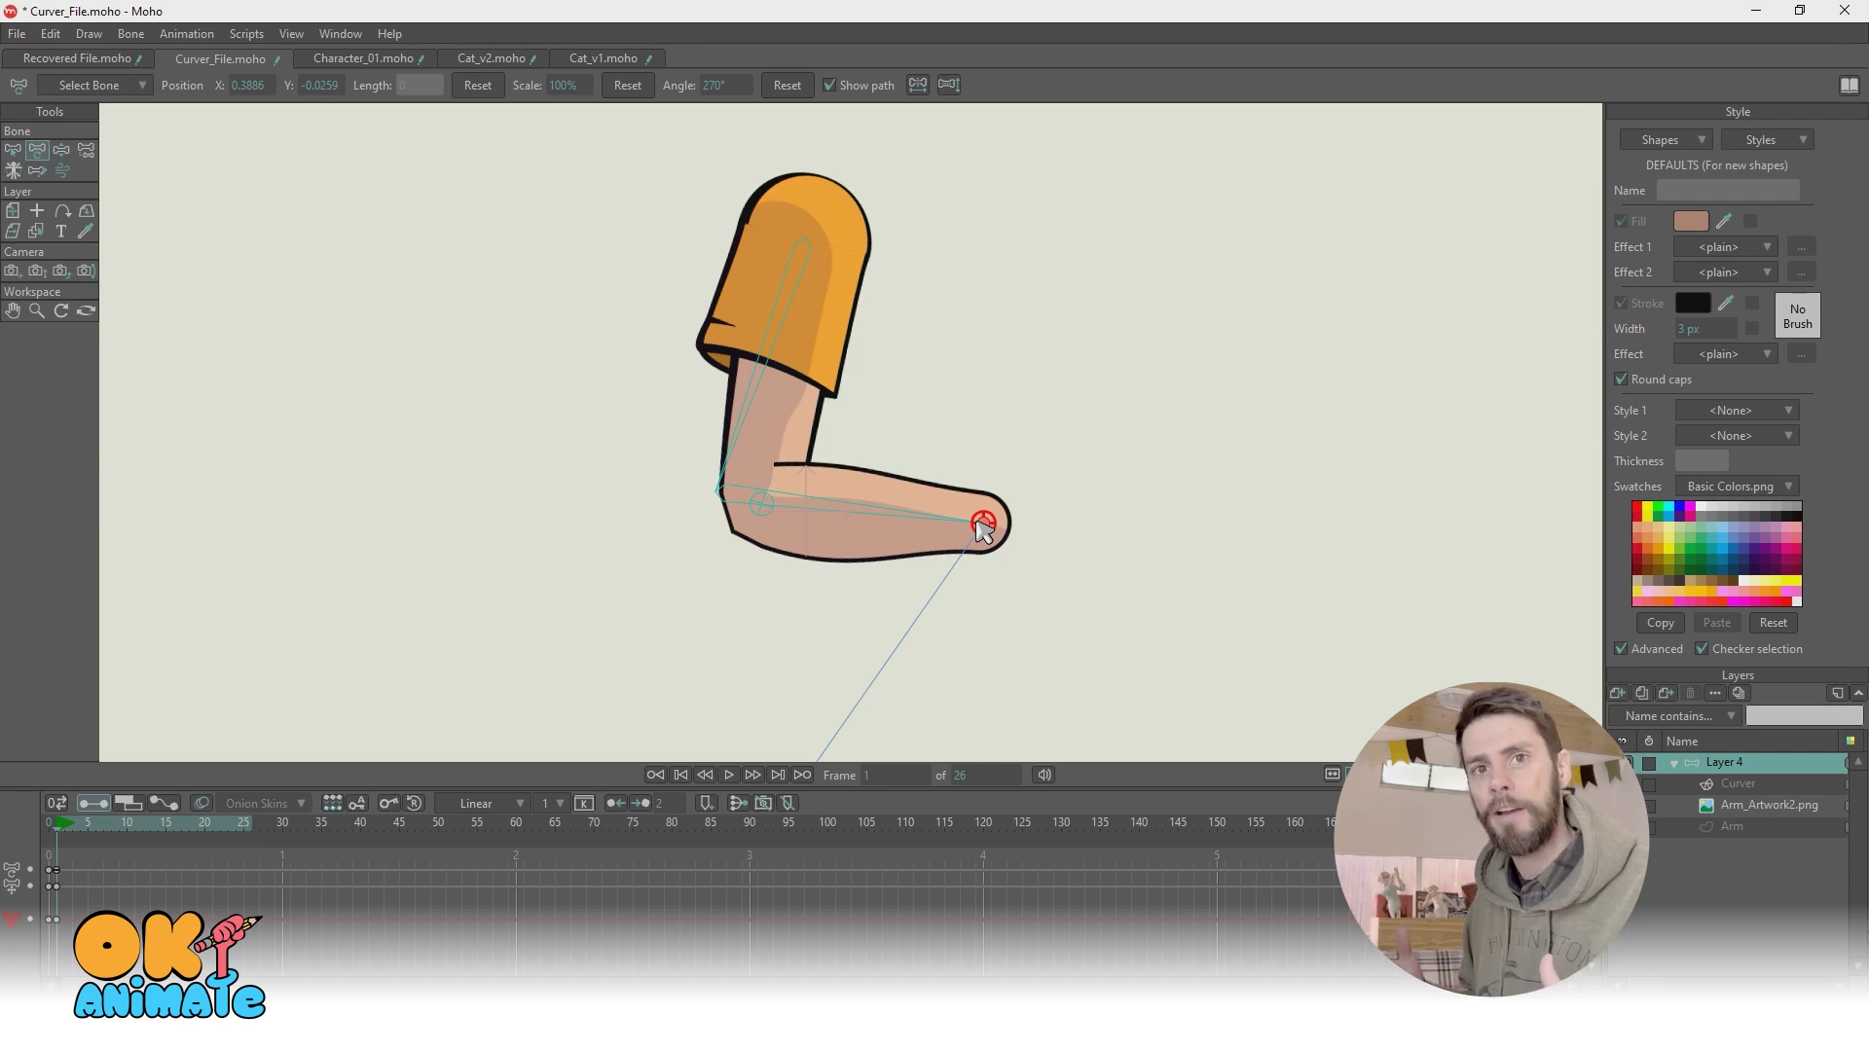
left_click_drag(983, 528, 994, 475)
left_click_drag(768, 505, 732, 501)
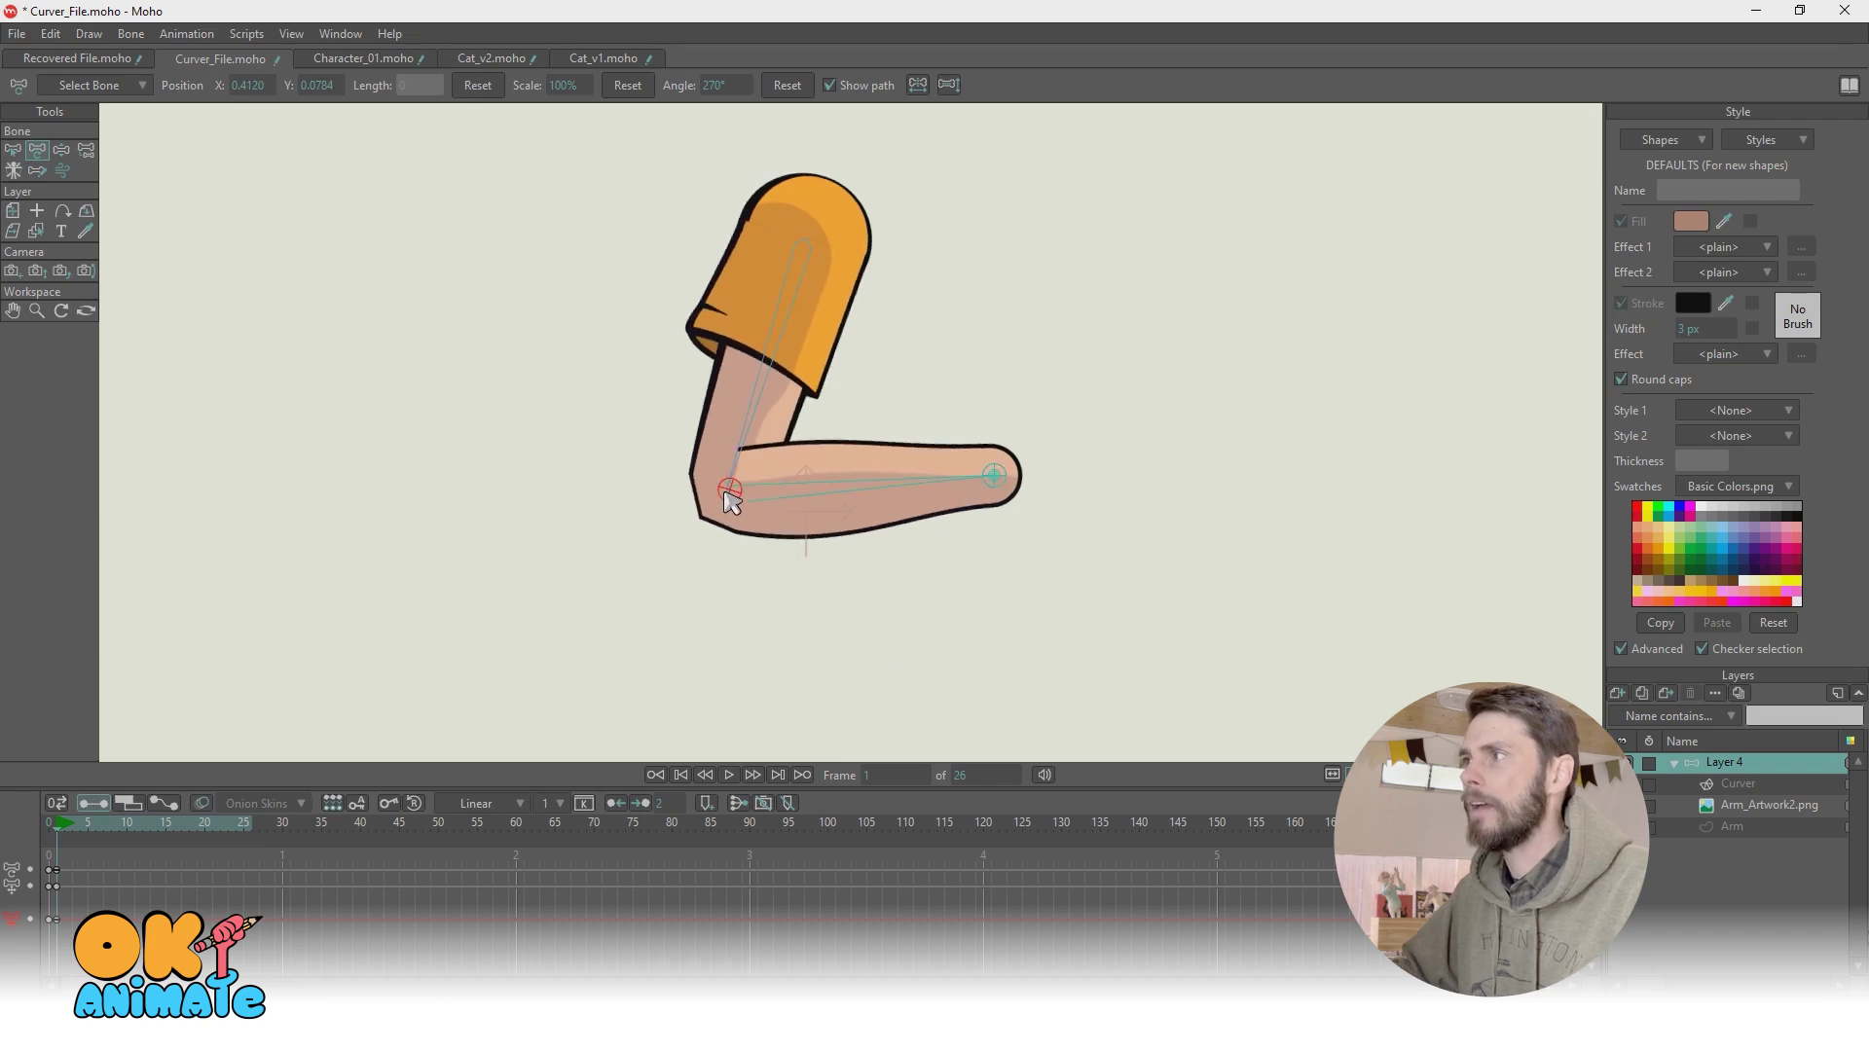
left_click_drag(993, 476, 678, 514)
mouse_move(541, 277)
left_mouse_down()
mouse_move(624, 325)
mouse_move(634, 411)
mouse_move(672, 381)
mouse_move(543, 288)
left_mouse_up()
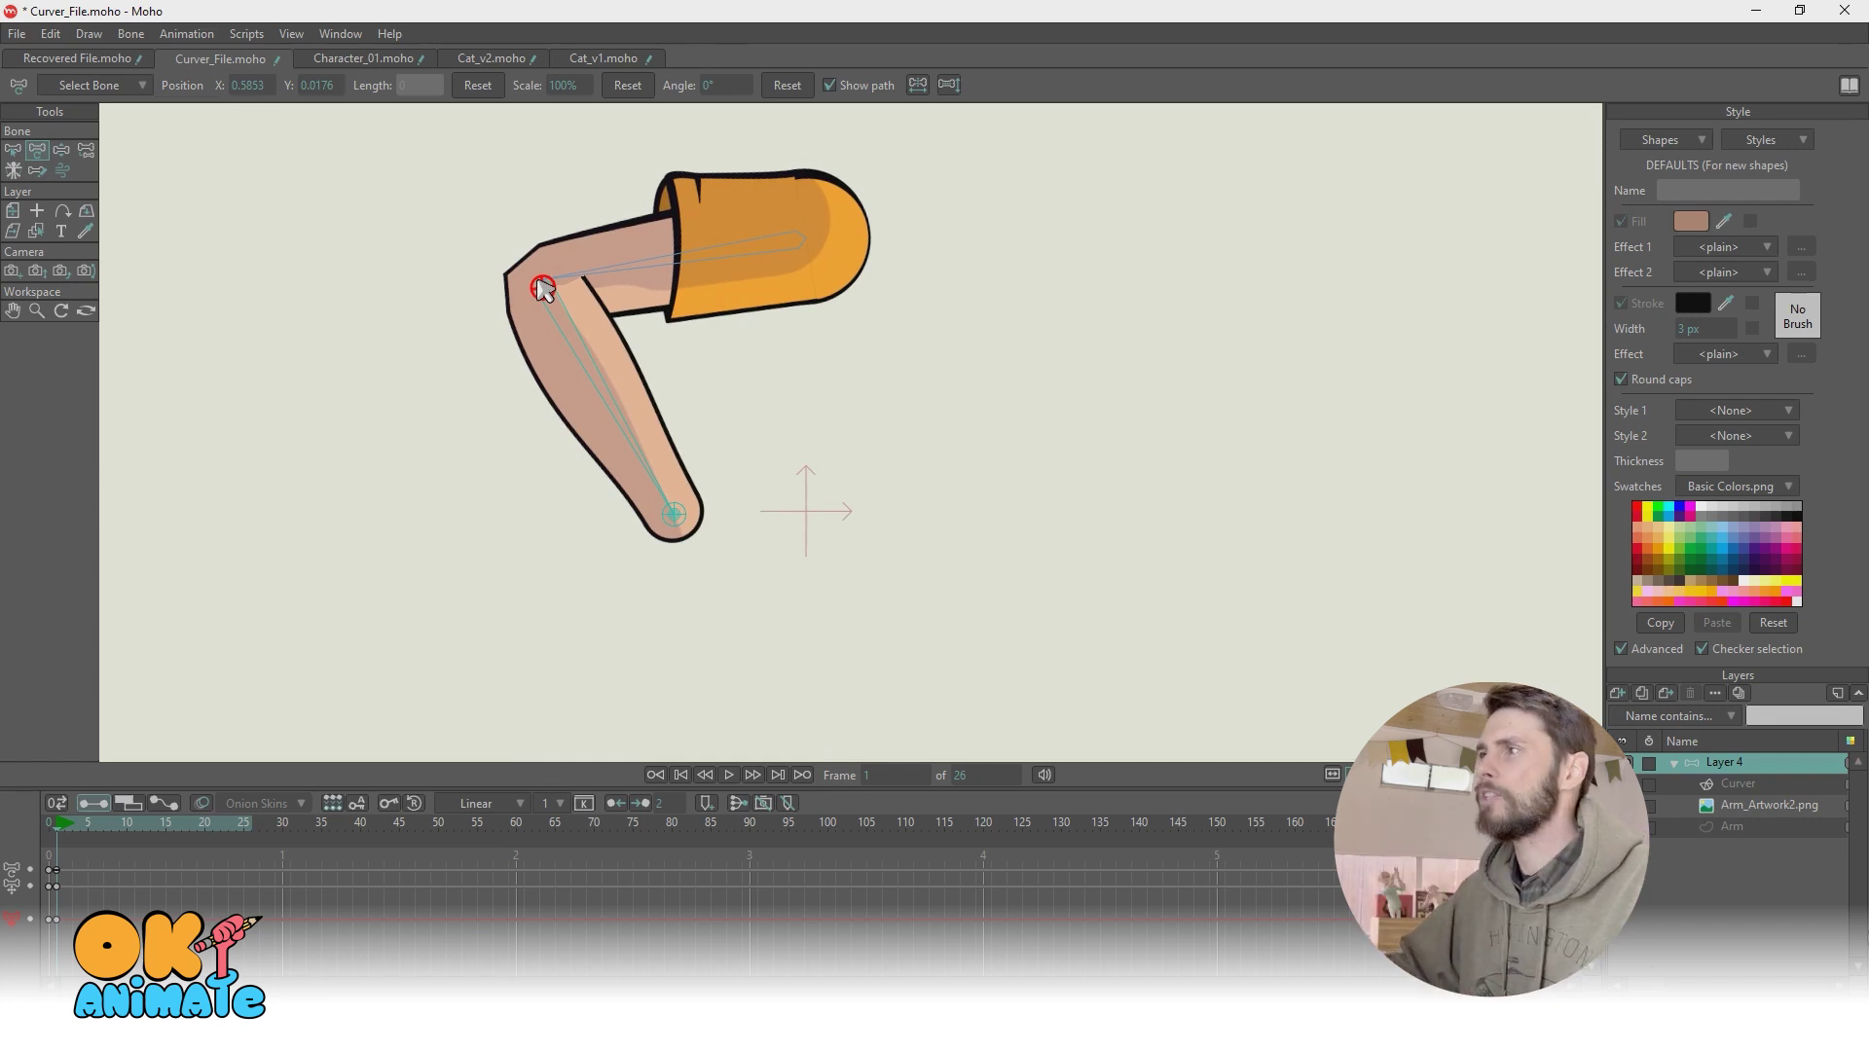
Step: Straighten the arm by moving the wrist bone down until the arm hangs vertically
left_click_drag(674, 514, 814, 776)
left_click_drag(830, 627, 849, 557)
key("ctrl+z")
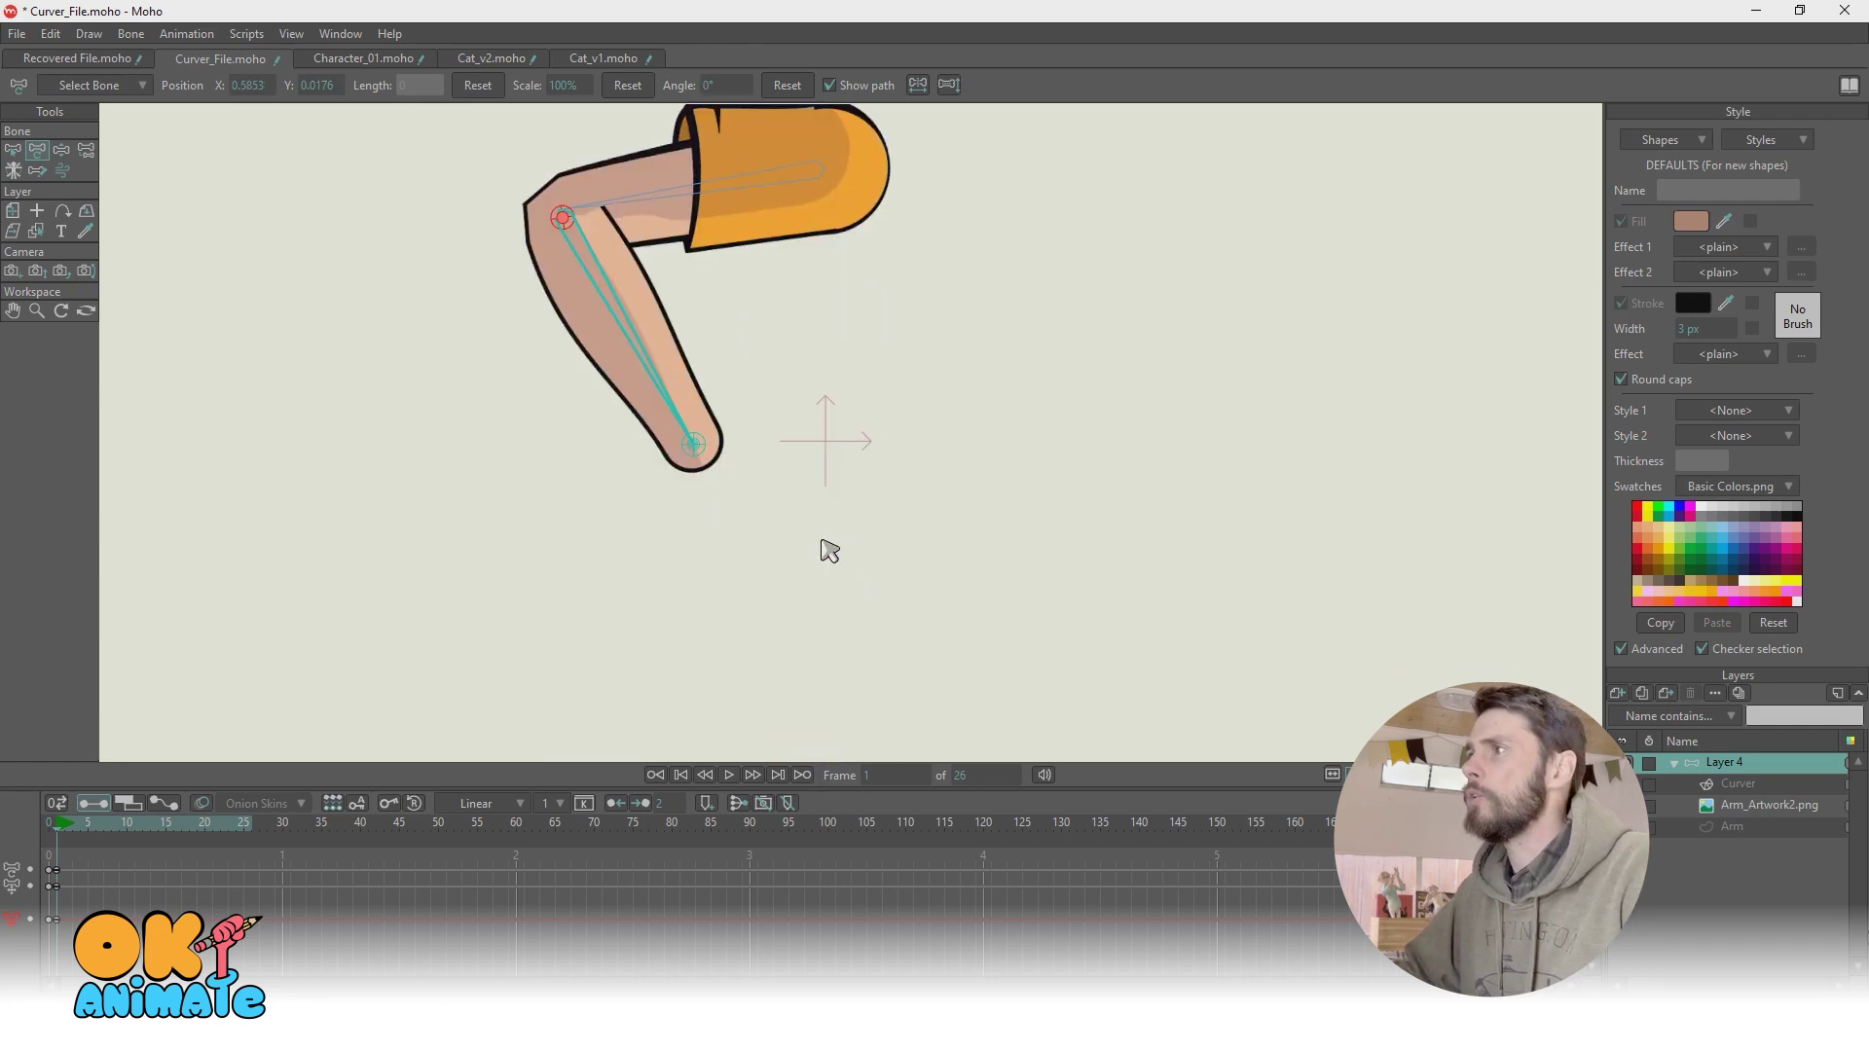
left_click_drag(693, 444, 816, 713)
Step: Return to frame 0, add a new vector layer and place it directly beneath the Curver layer
left_click(1731, 787)
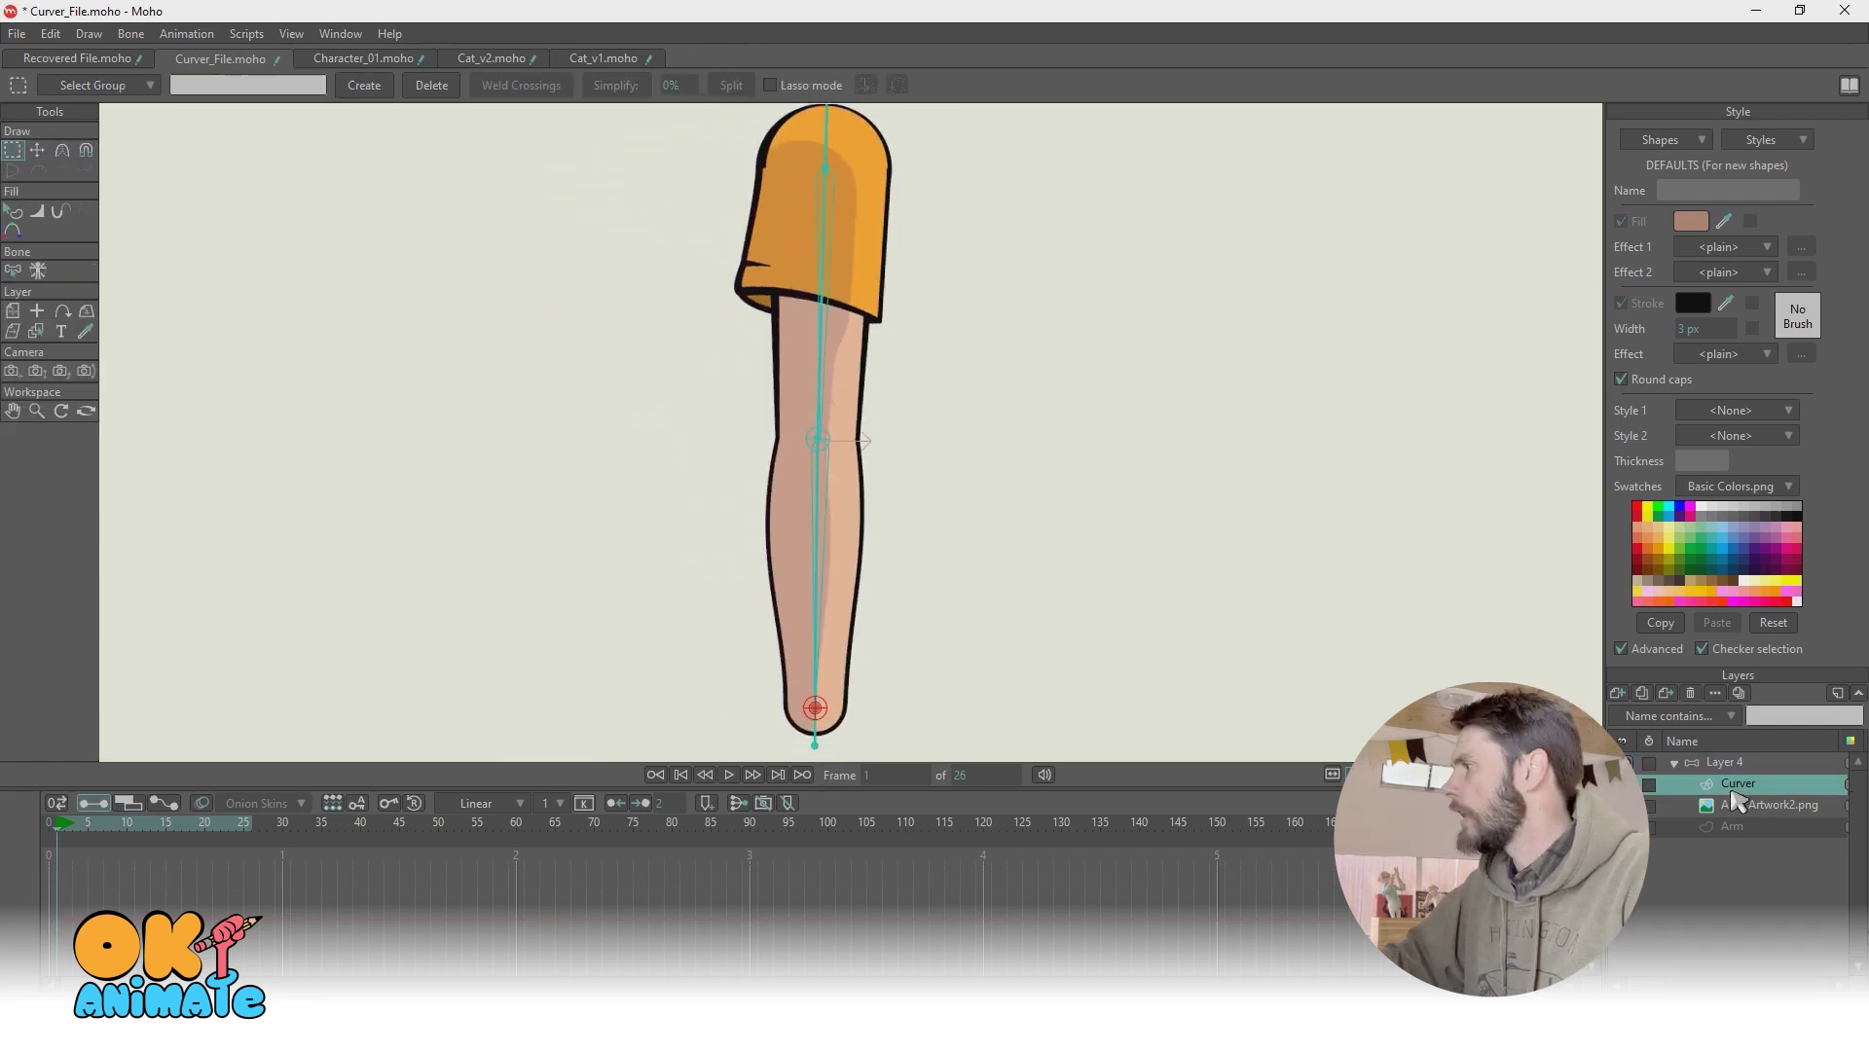
left_click(1618, 694)
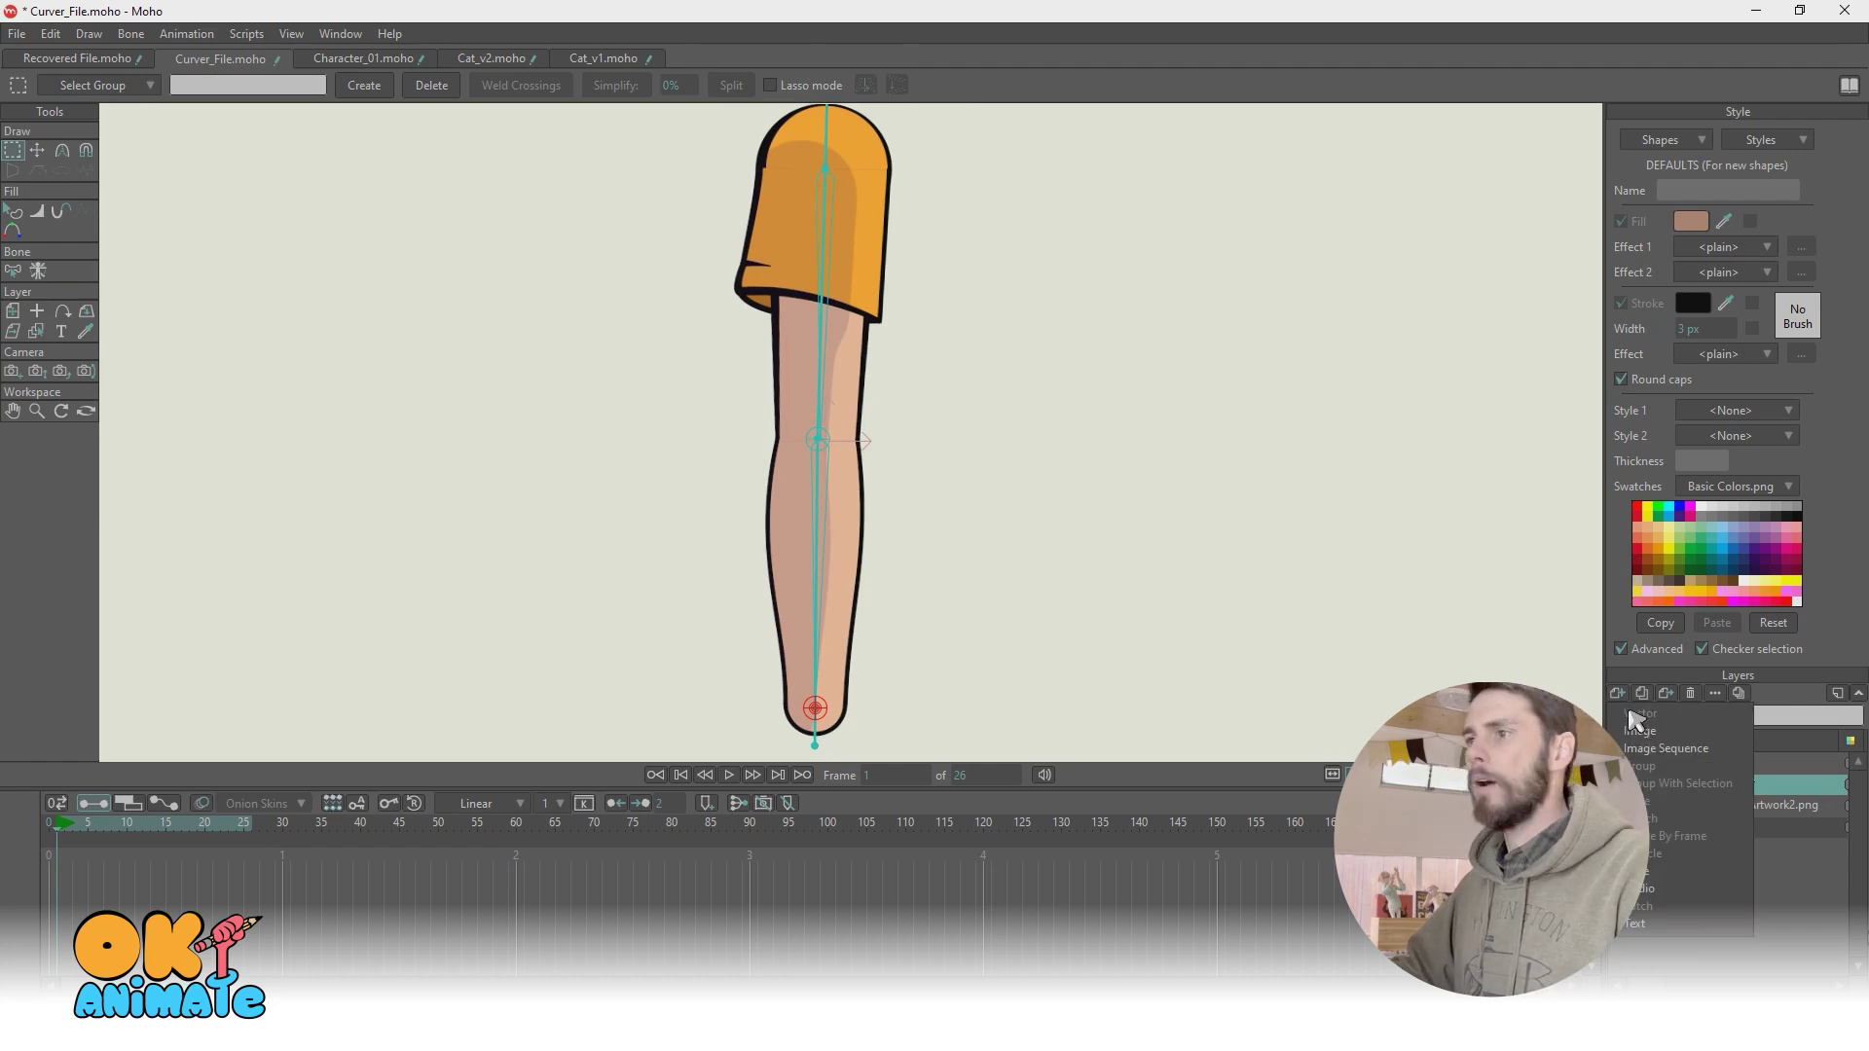
left_click_drag(56, 822, 27, 839)
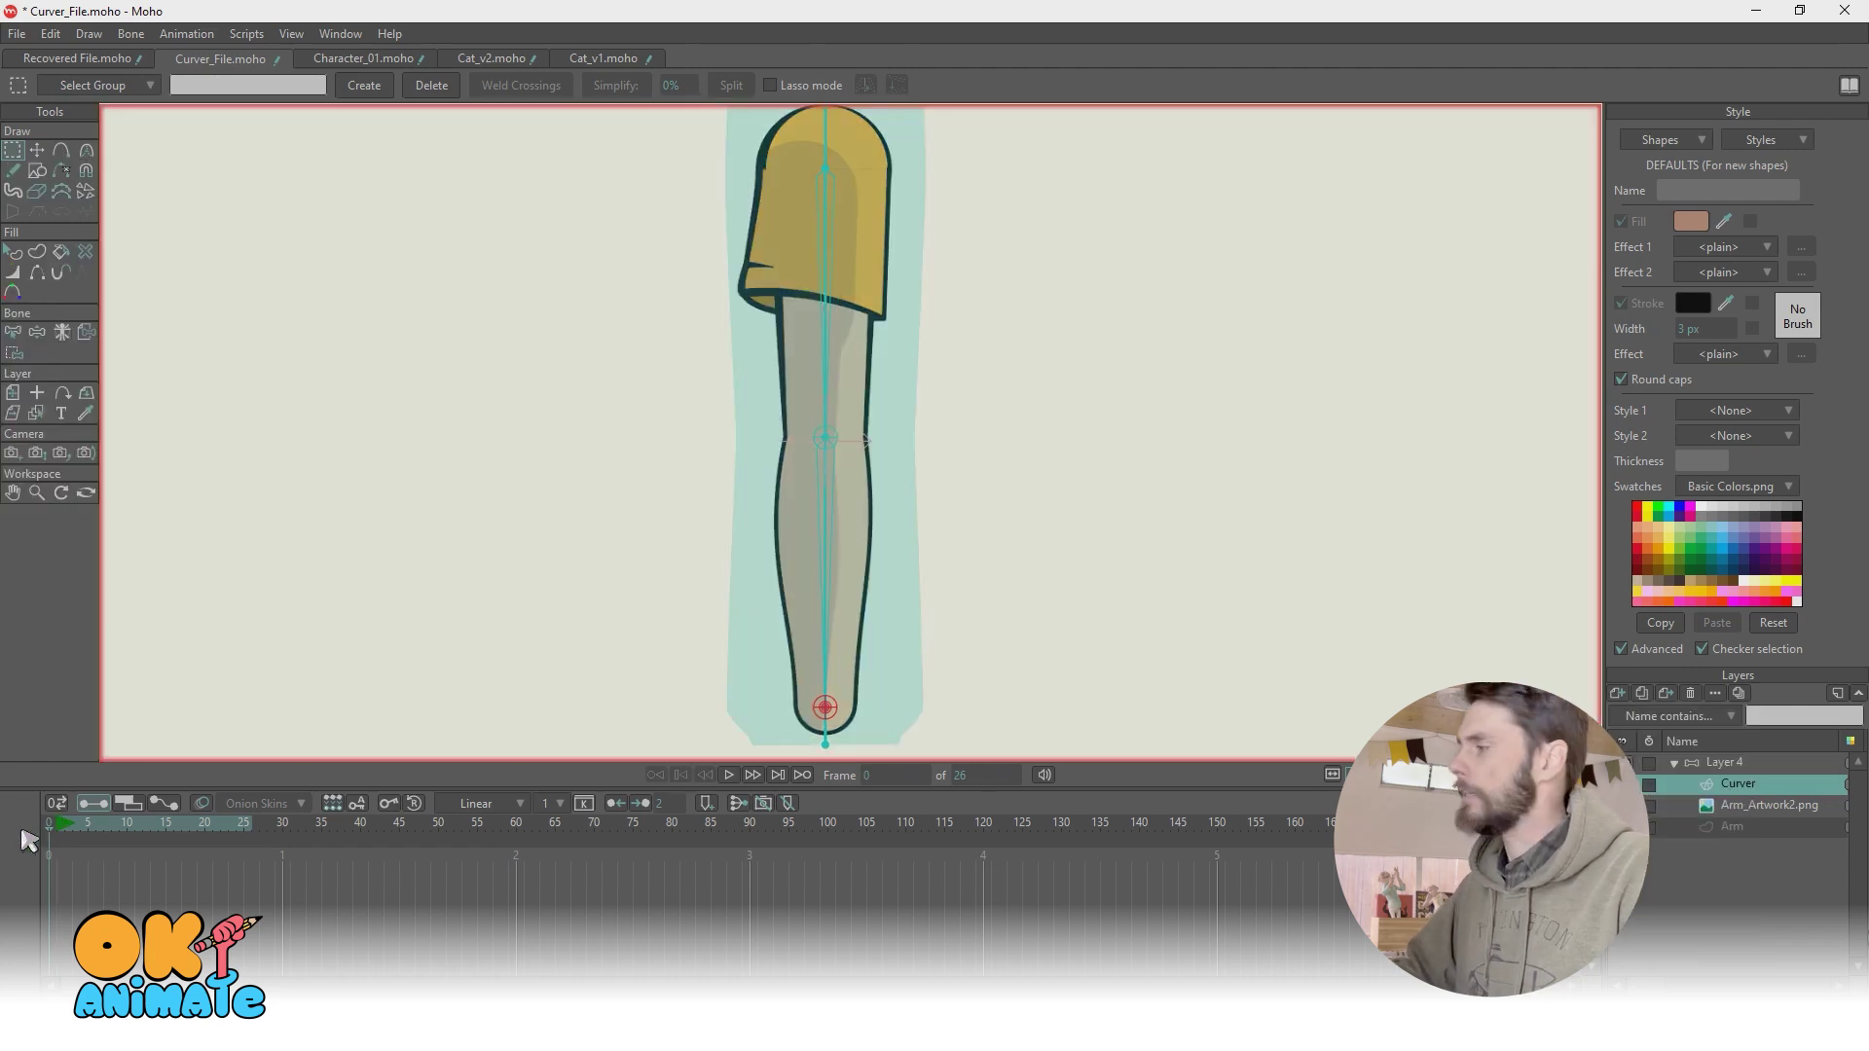
left_click(1614, 695)
left_click(1638, 721)
key("Return")
left_click_drag(1722, 784, 1727, 817)
Step: Draw a rectangular wristband across the lower forearm, slightly wider than the wrist
left_click_drag(930, 554, 963, 531)
left_click(37, 170)
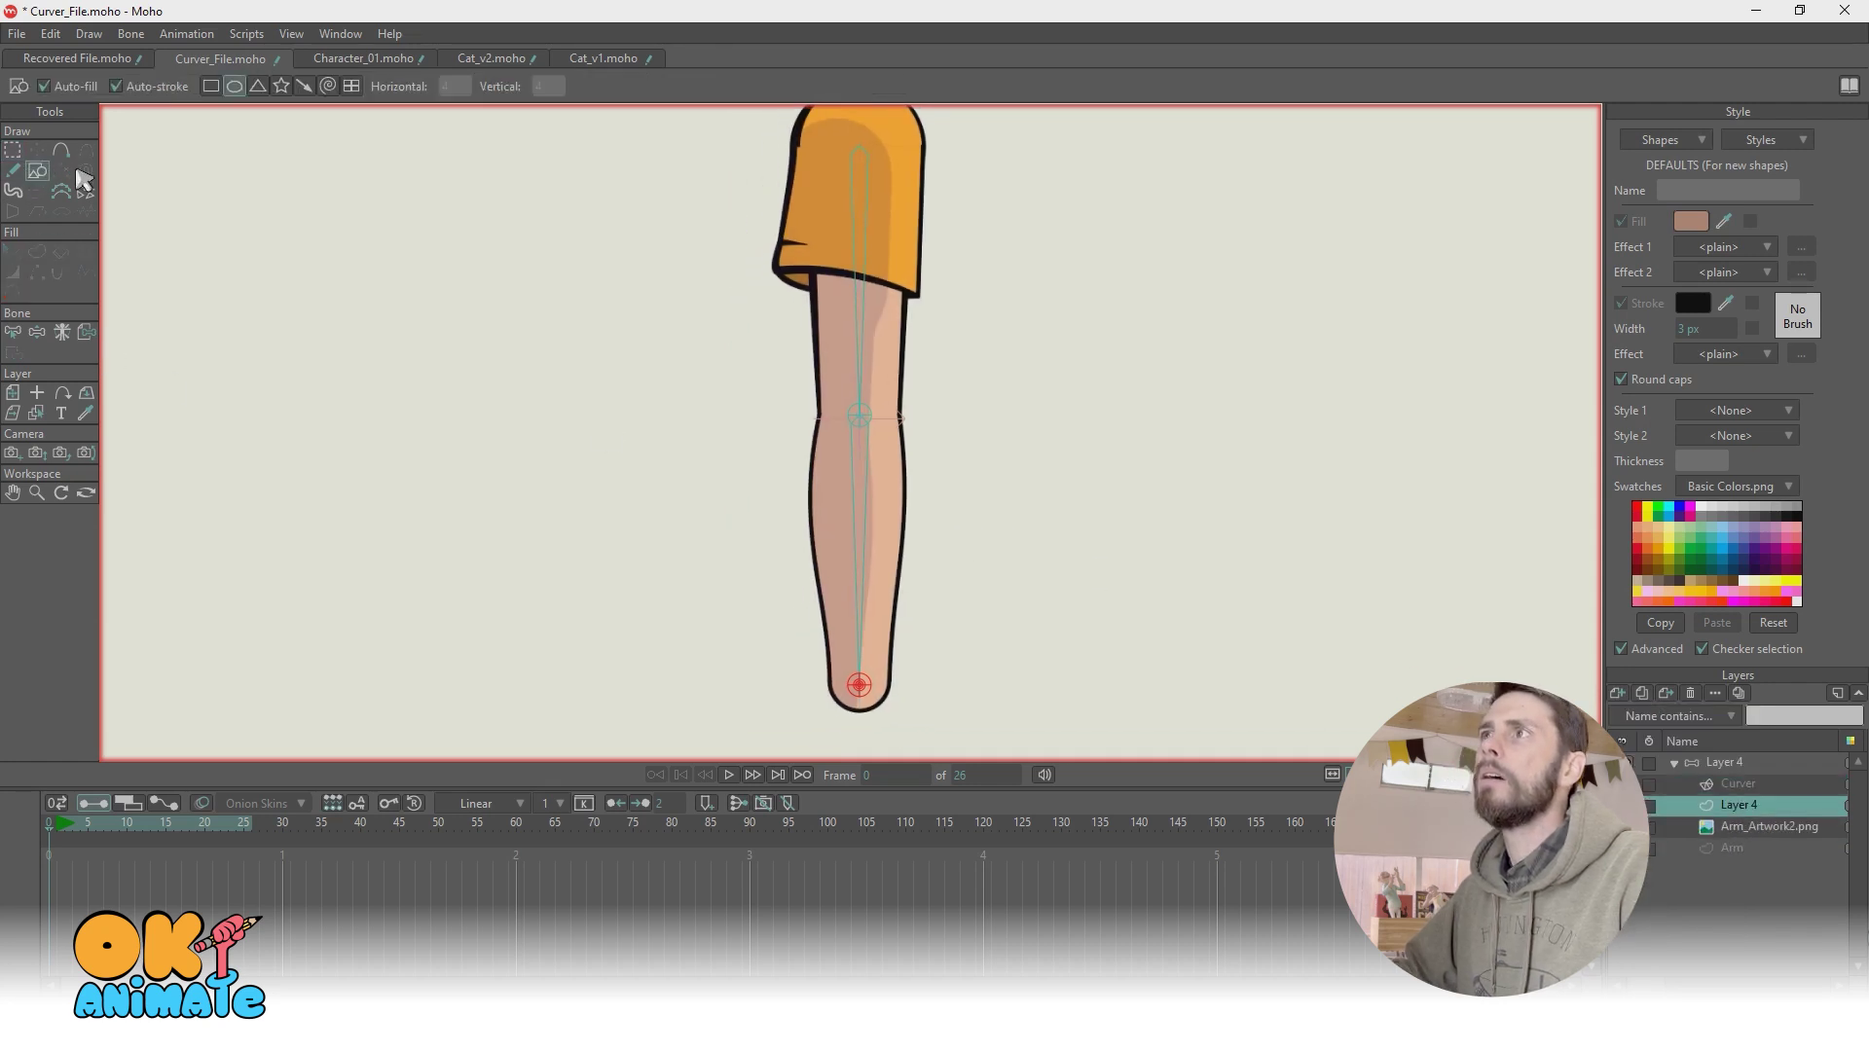
left_click_drag(843, 668, 838, 543)
scroll(836, 541, "up", 3)
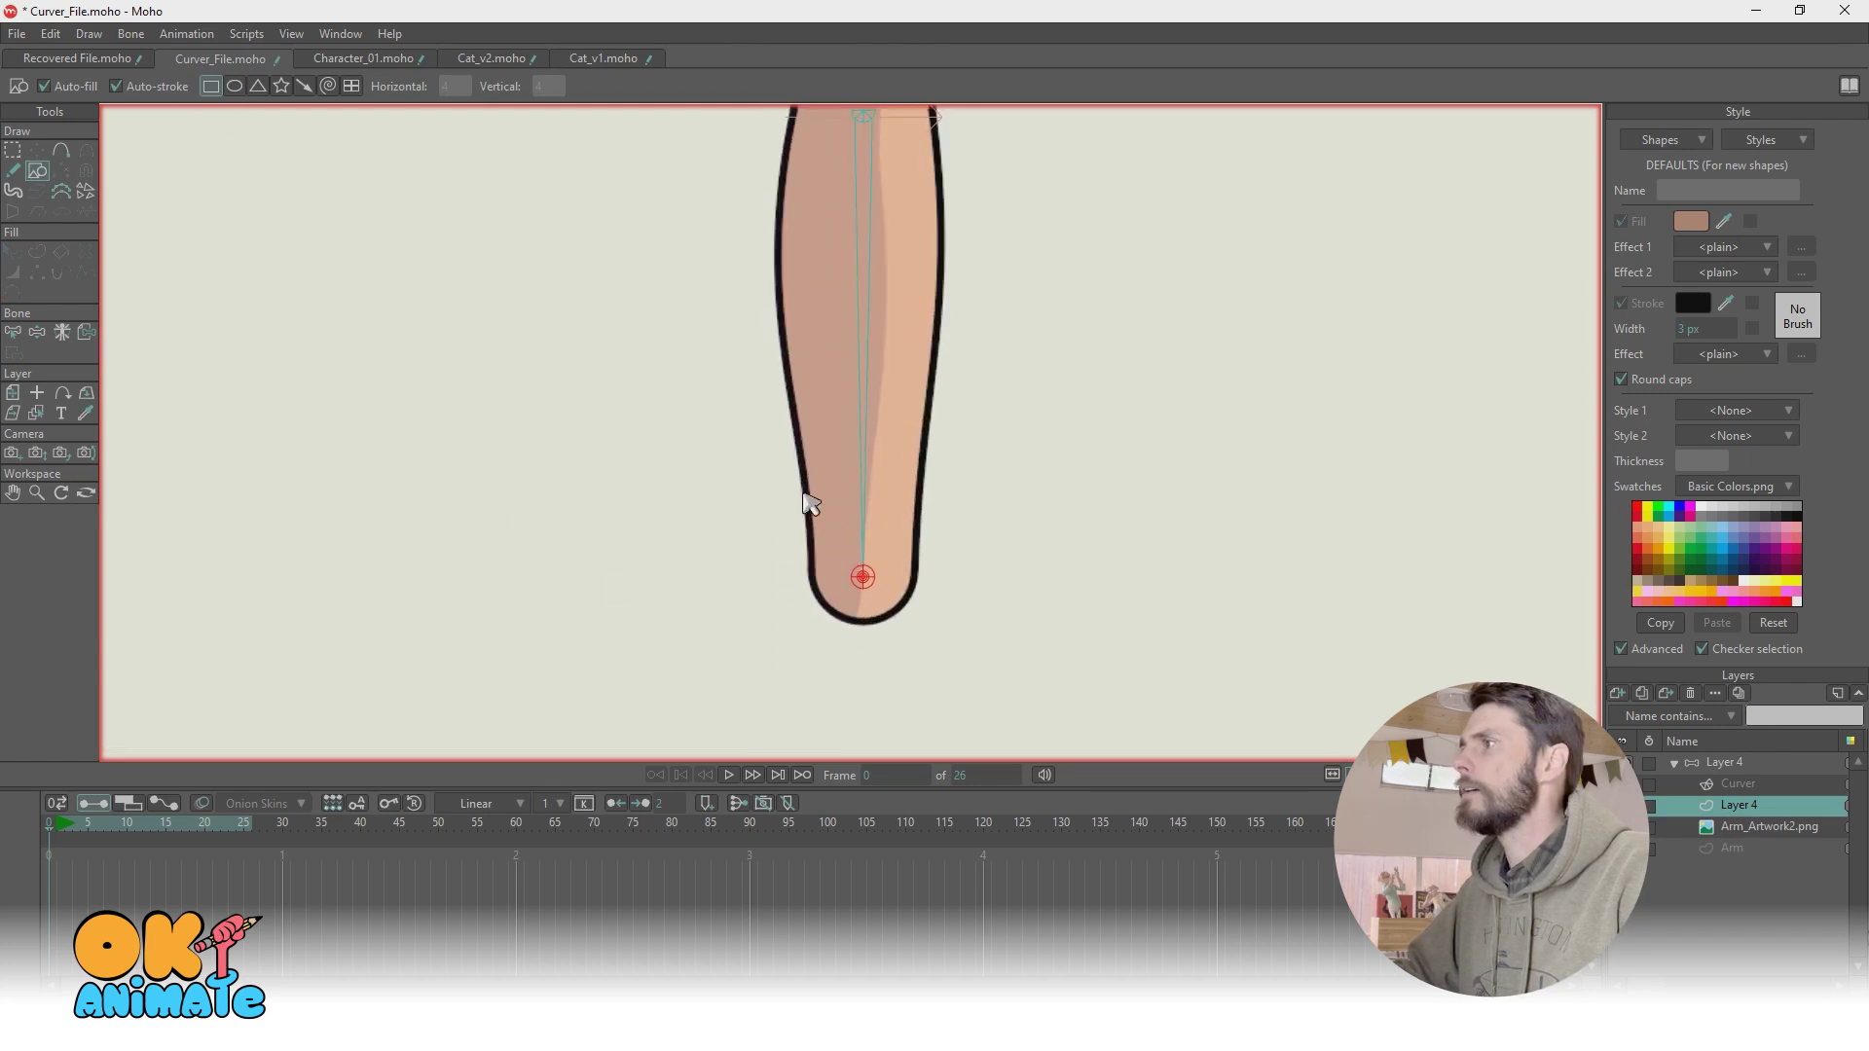
mouse_move(786, 474)
left_mouse_down()
mouse_move(967, 554)
mouse_move(942, 563)
left_mouse_up()
Step: Select the wristband rectangle and change its fill colour to near-black
key("q")
left_click(926, 517)
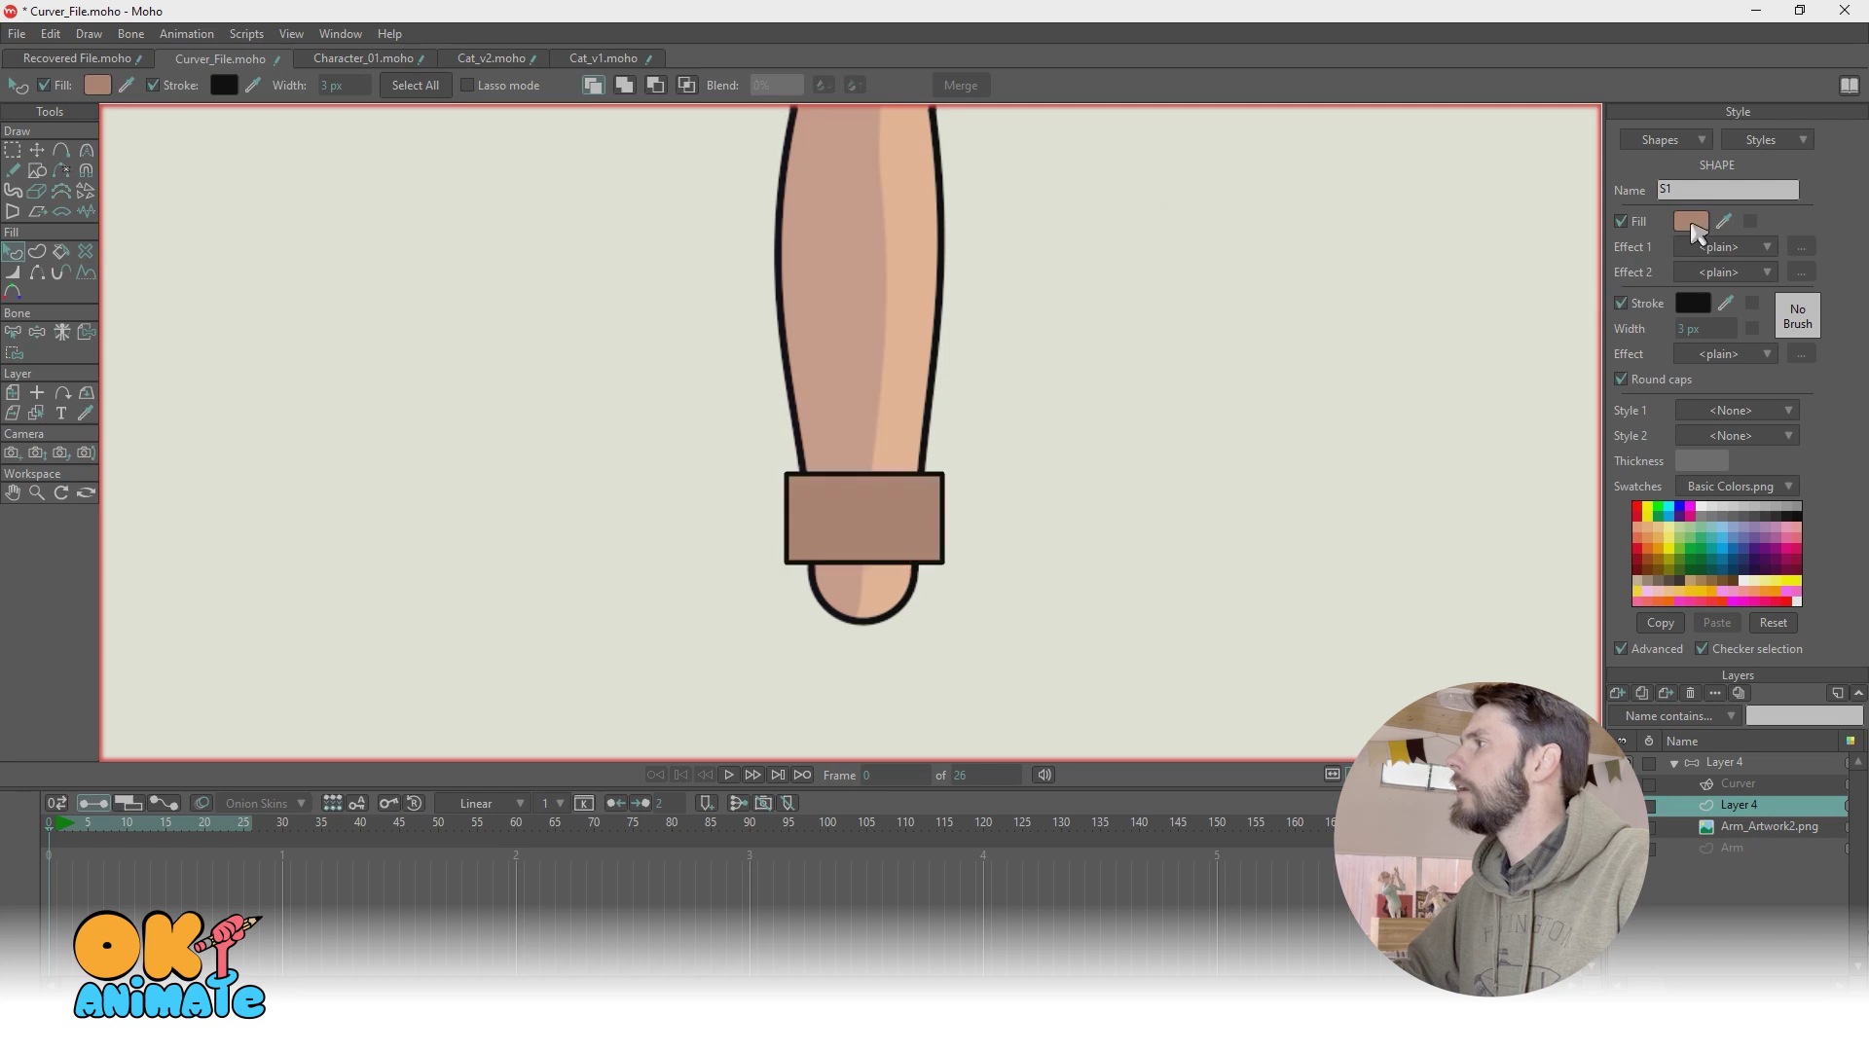
left_click(1699, 232)
left_click(1180, 513)
left_click(1504, 516)
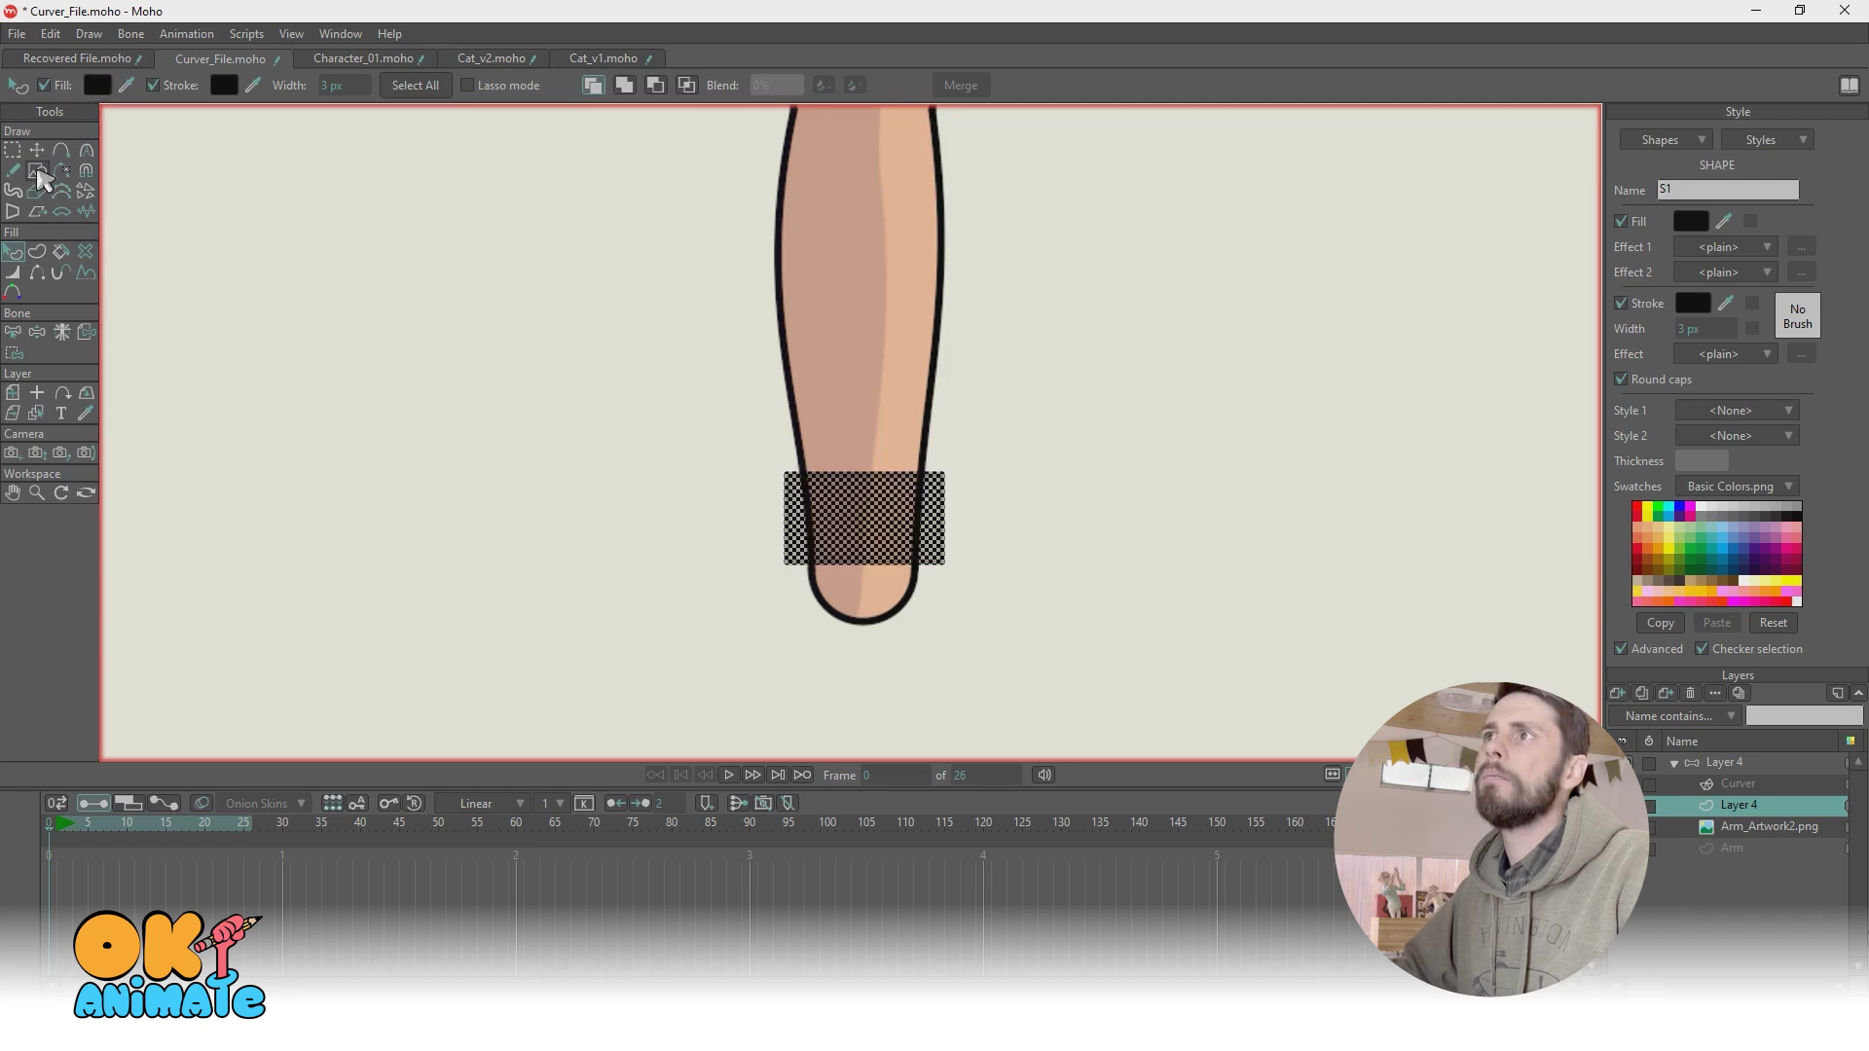
Step: Draw grey triangular spikes pointing outward from both sides of the wristband, with another one on its front
left_click(37, 172)
scroll(745, 521, "up", 3)
left_click_drag(817, 503, 726, 580)
key("t")
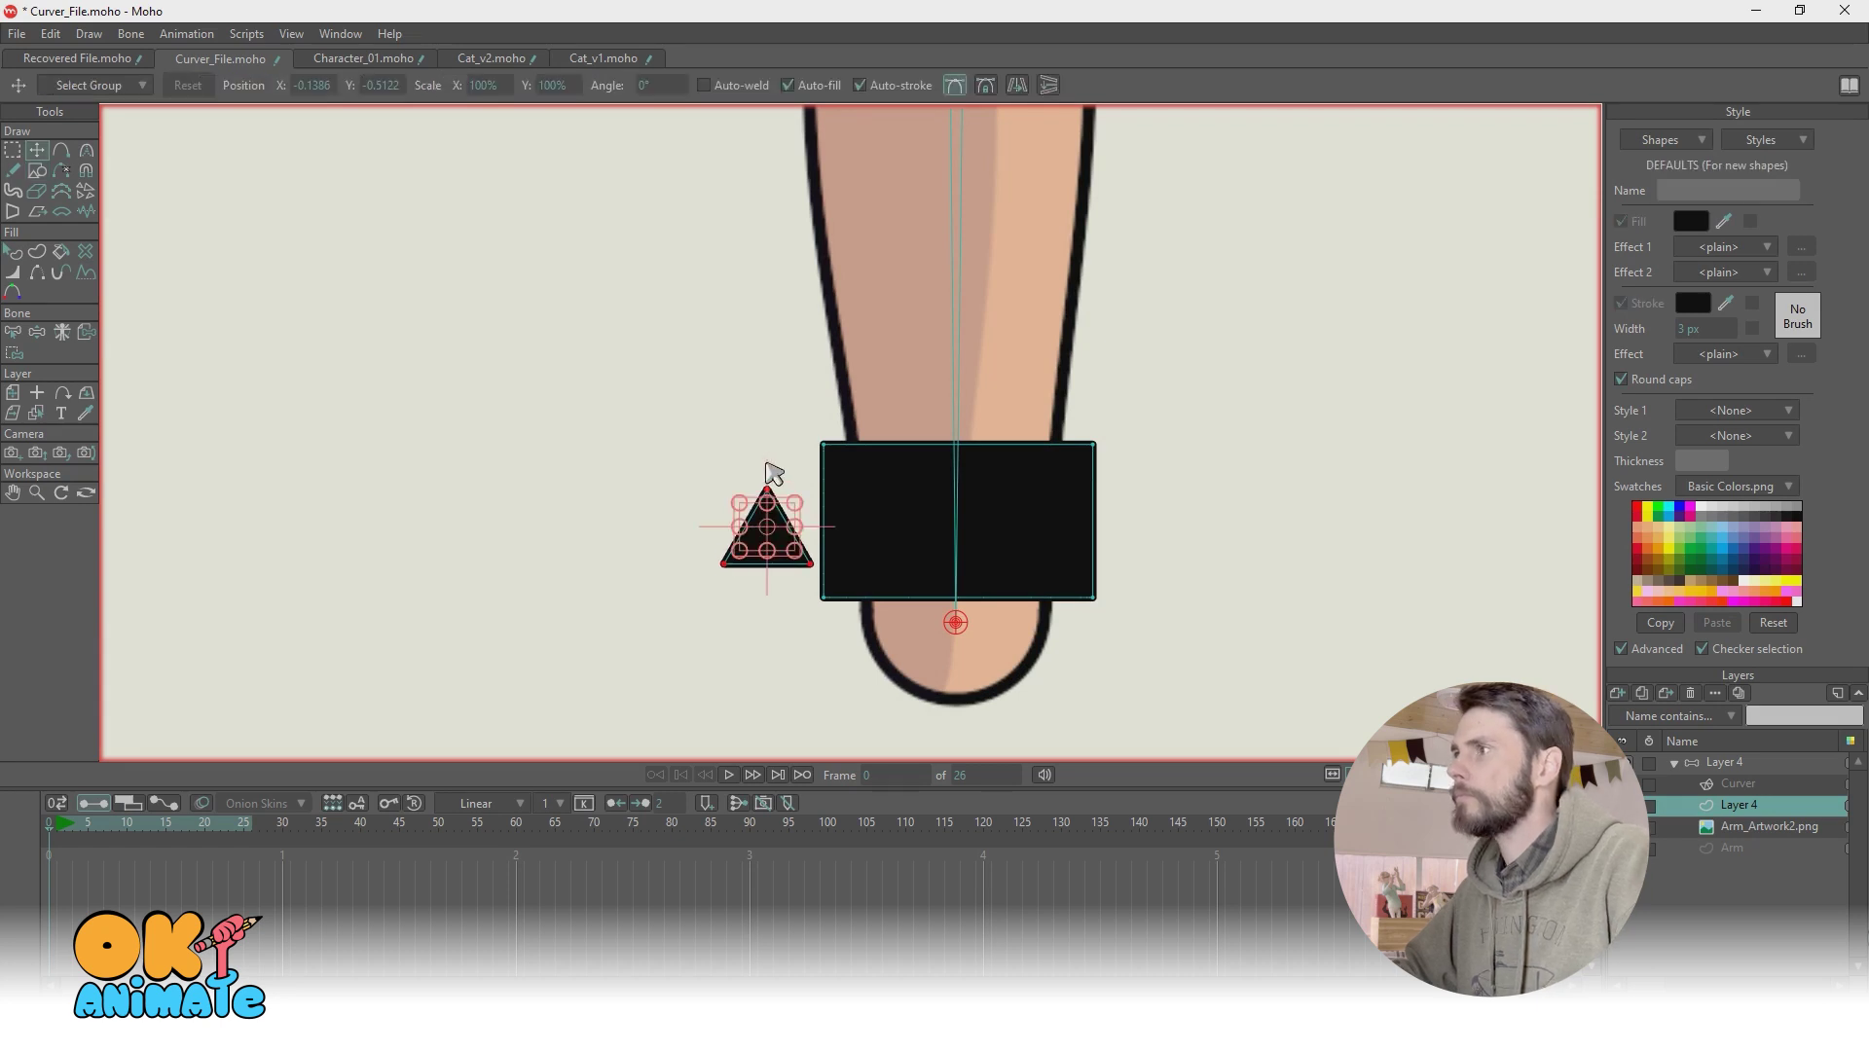
left_click_drag(809, 505, 813, 559)
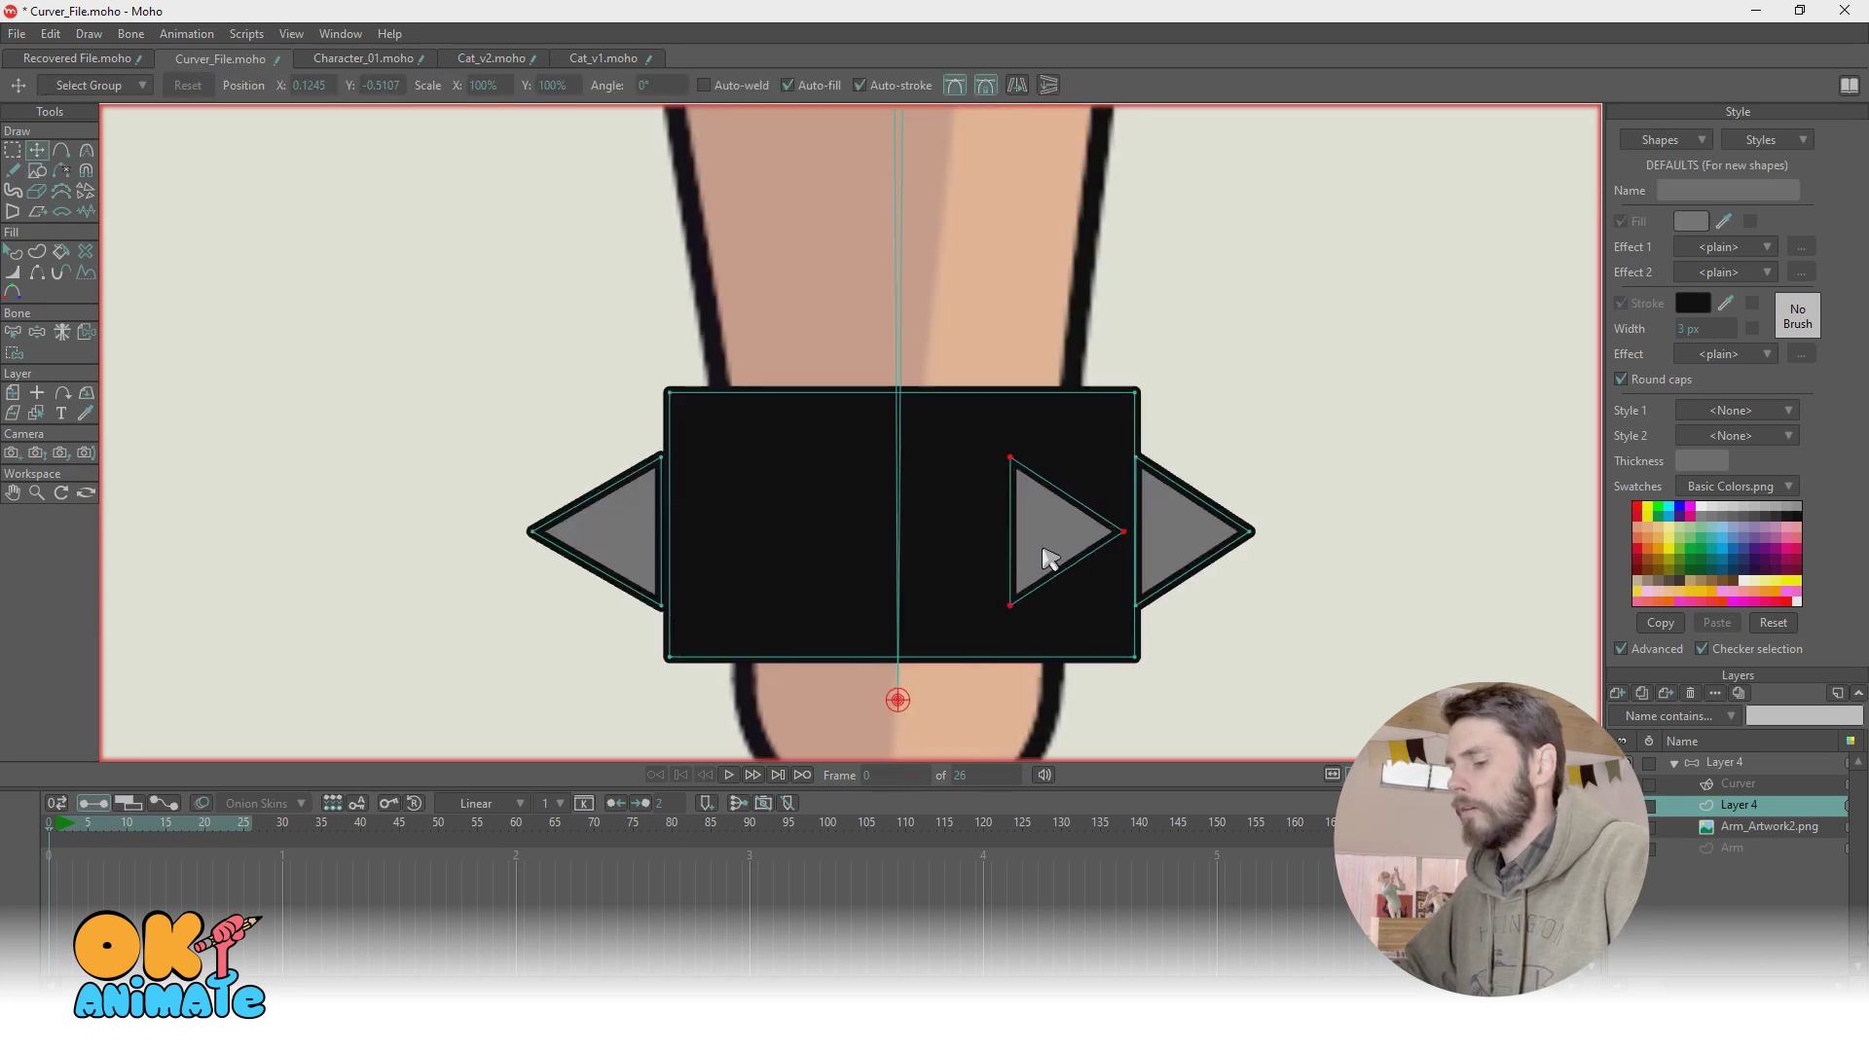
left_click_drag(1043, 551, 1009, 551)
Step: Curve the base of the front spike outward and place a mirrored copy on the other half of the wristband
key("a")
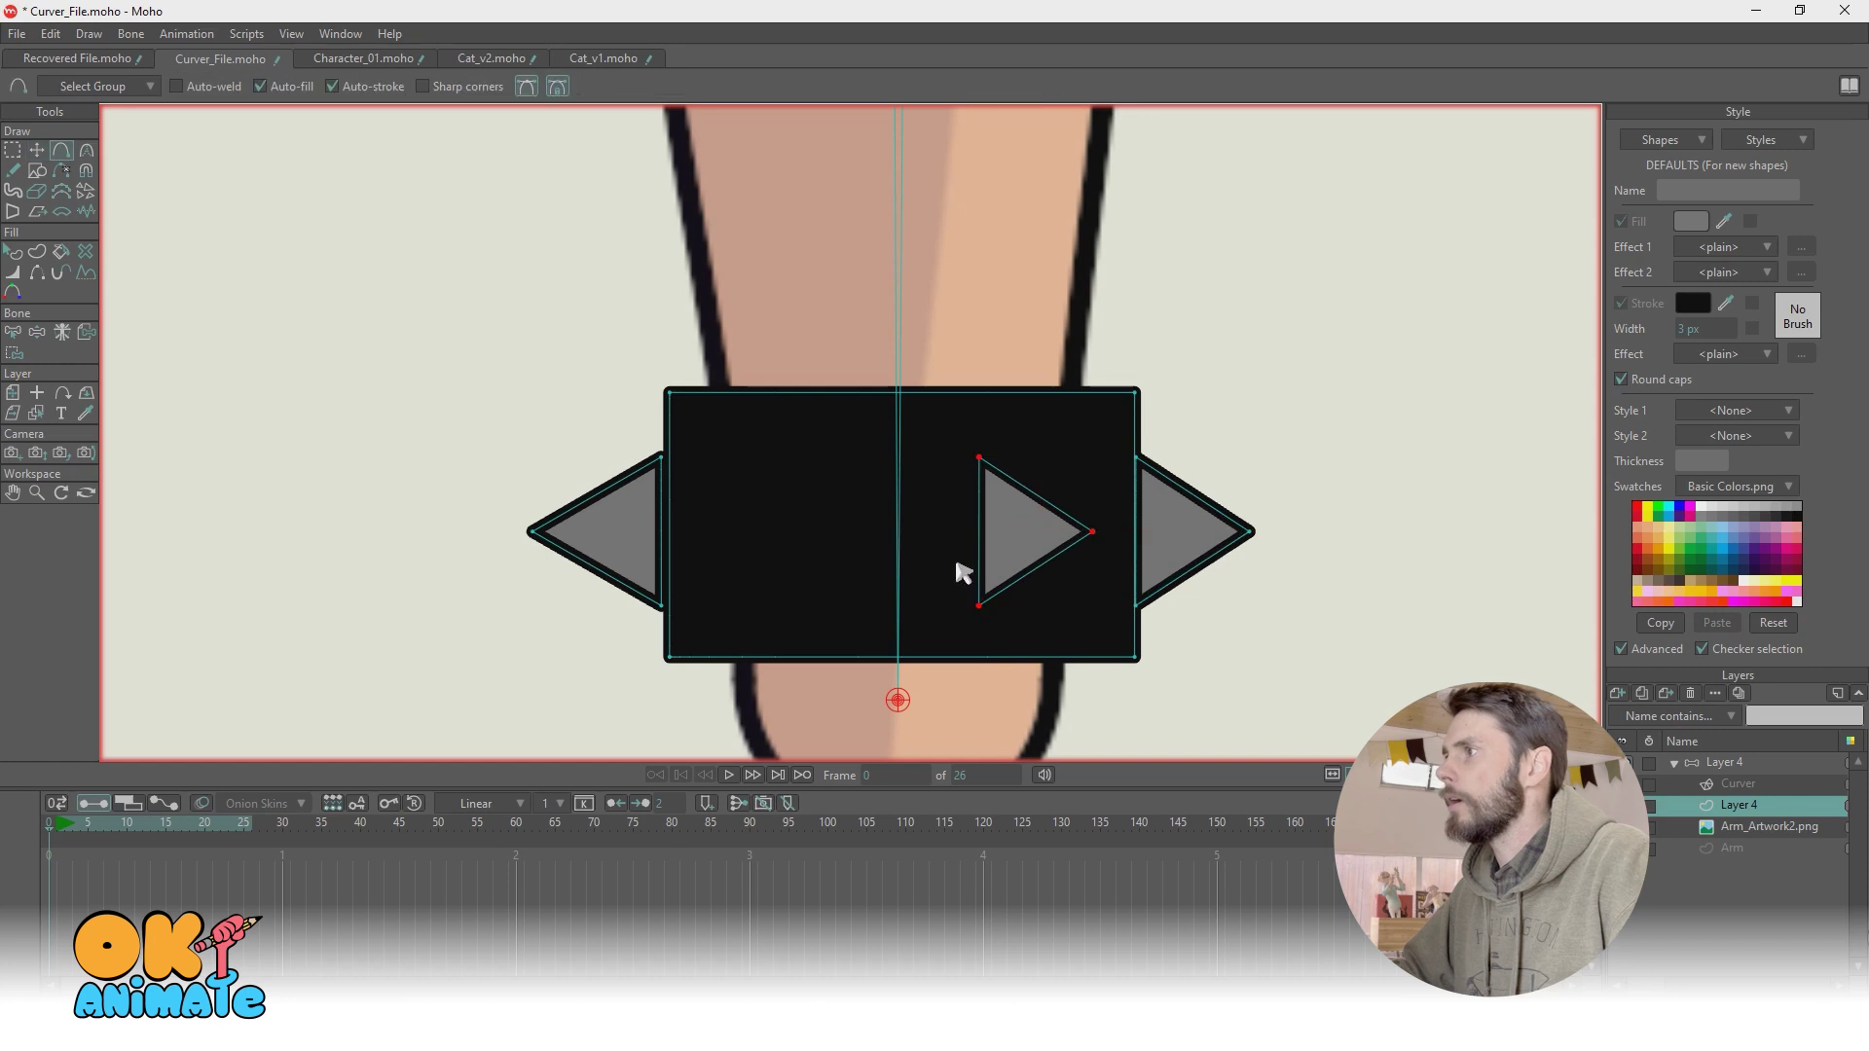
key("t")
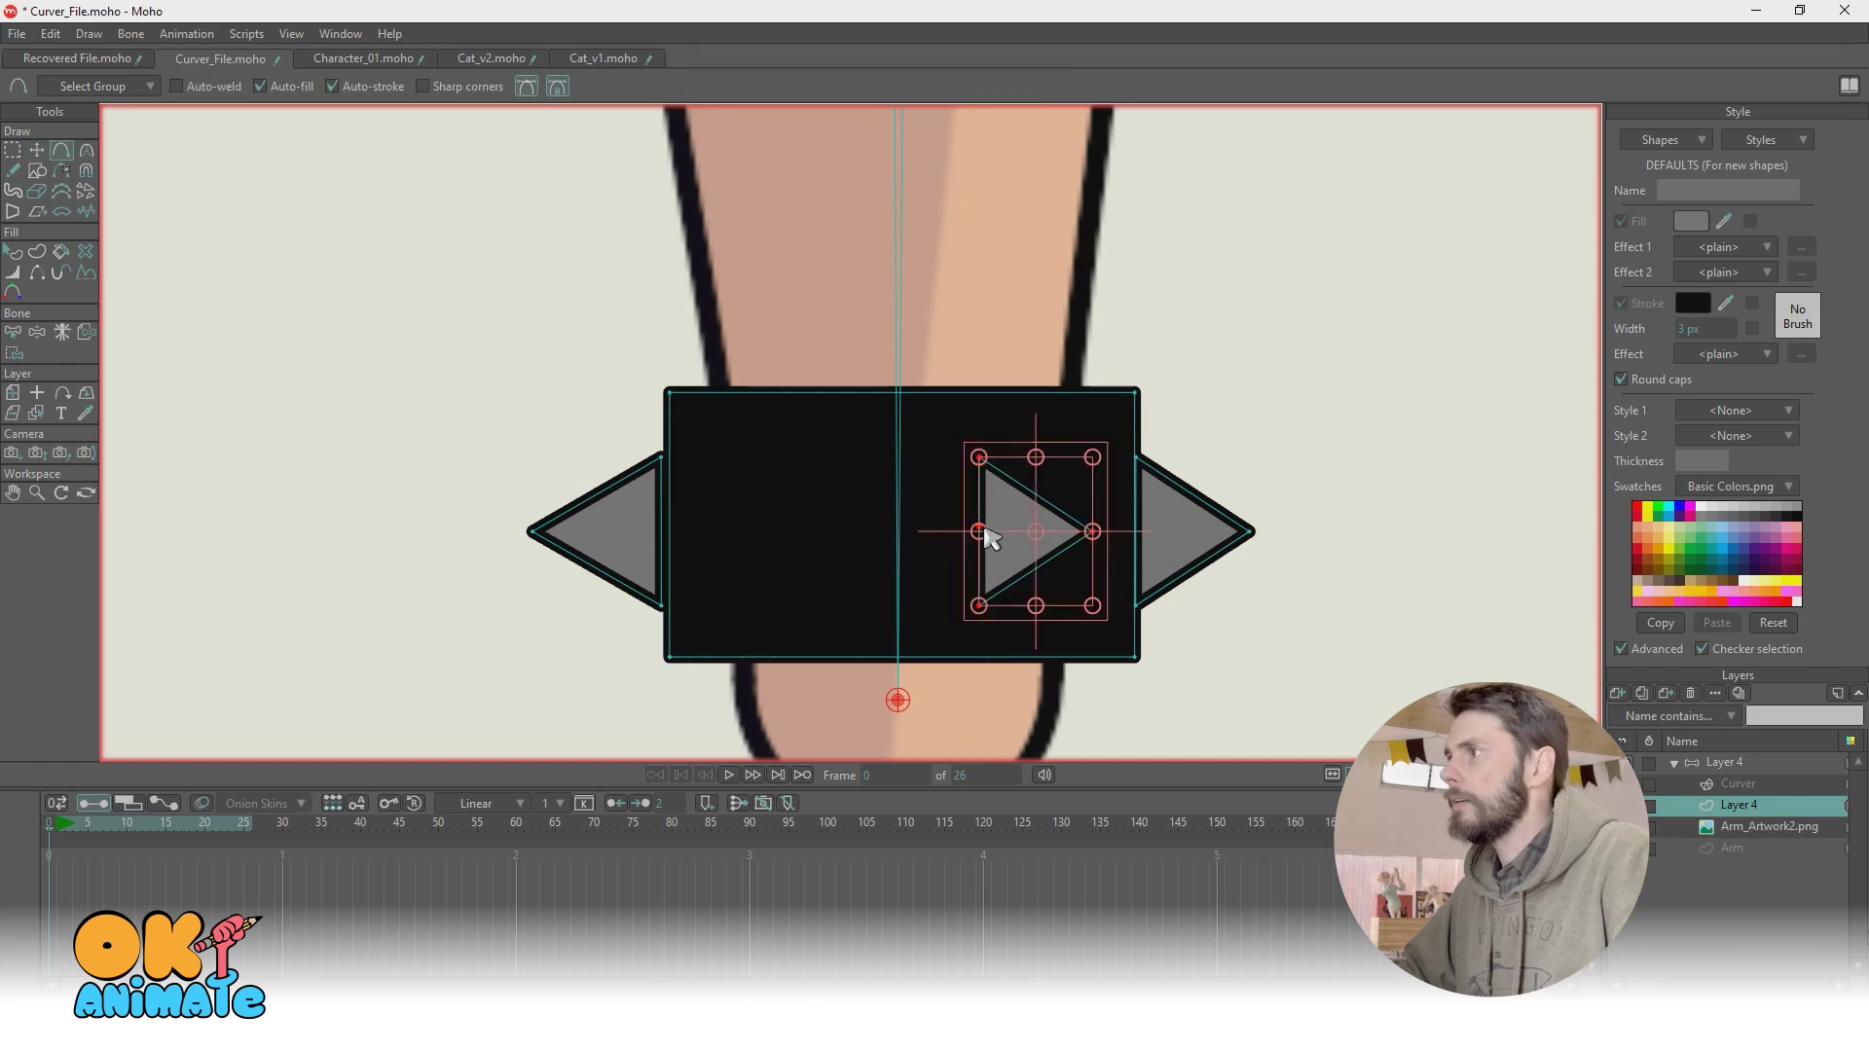
left_click_drag(979, 529, 947, 533)
left_click(1005, 535)
left_click_drag(1090, 532, 801, 555)
double_click(798, 550)
scroll(808, 538, "down", 3)
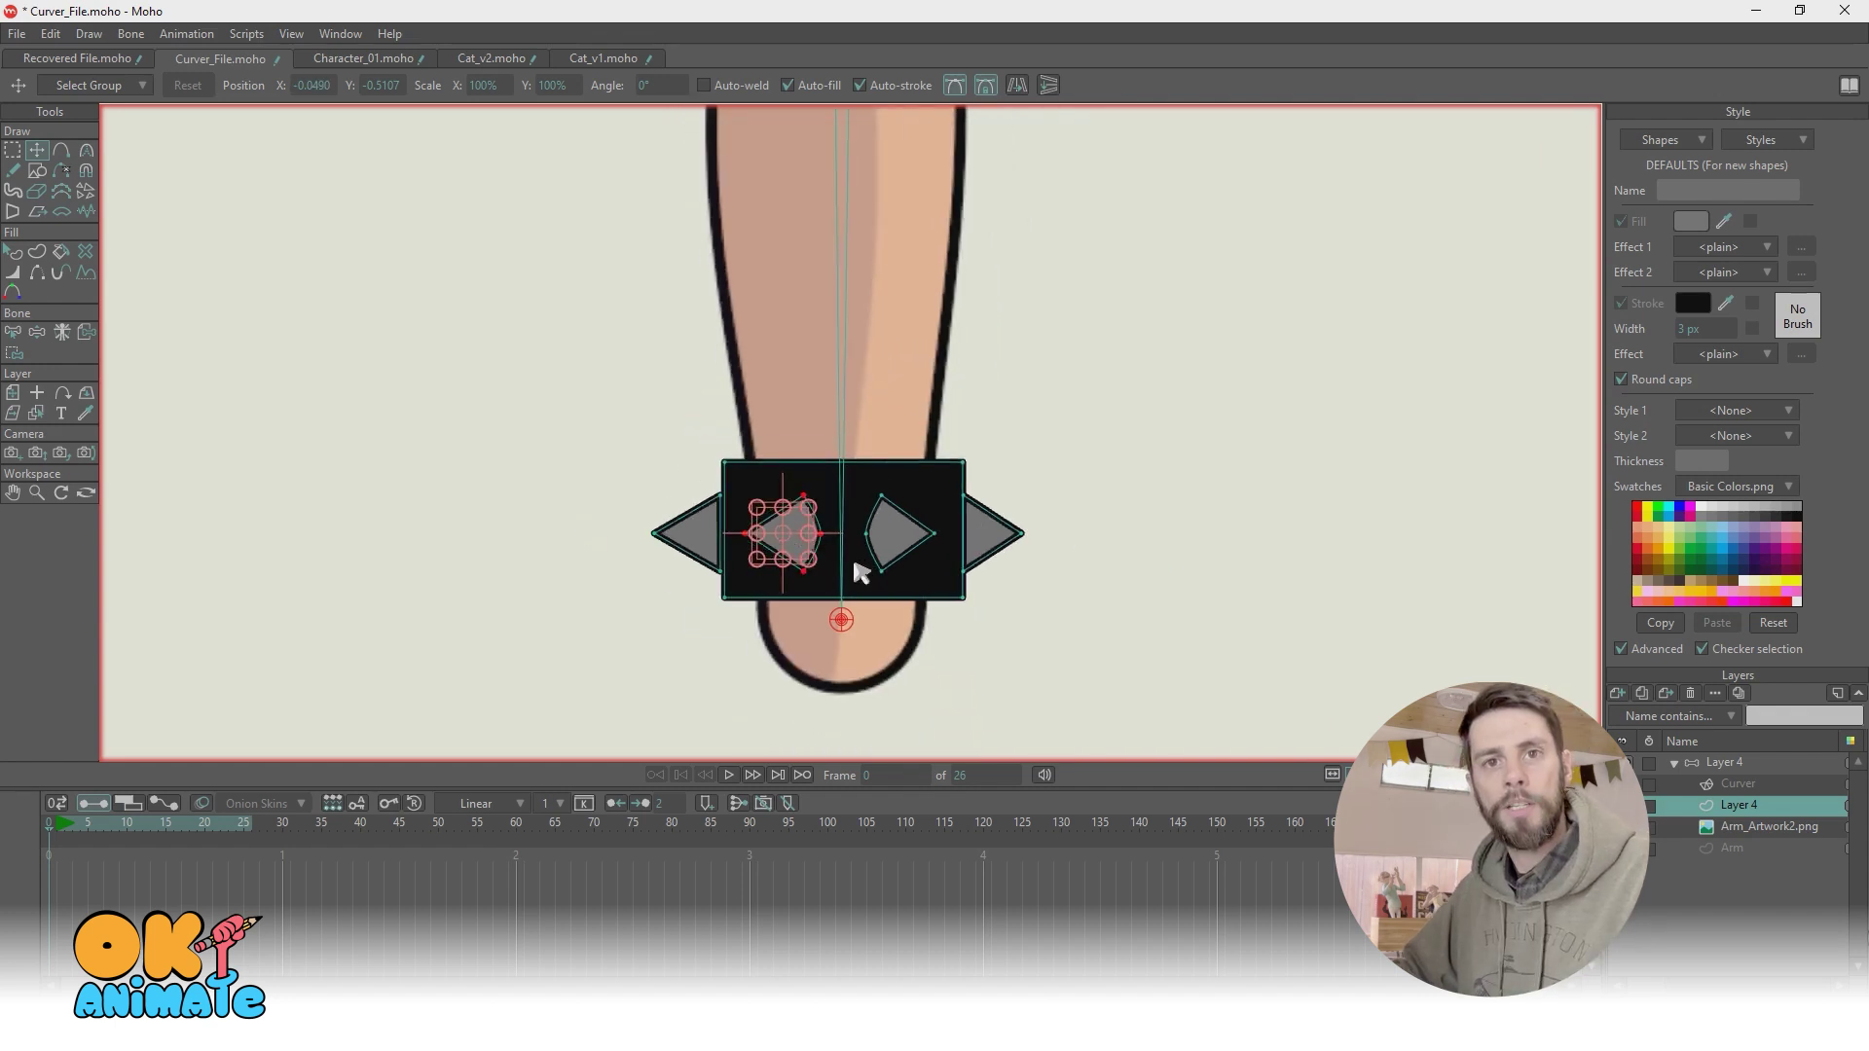
Step: Set the wristband layer's warp layer to Curver in its vector settings
scroll(860, 570, "down", 3)
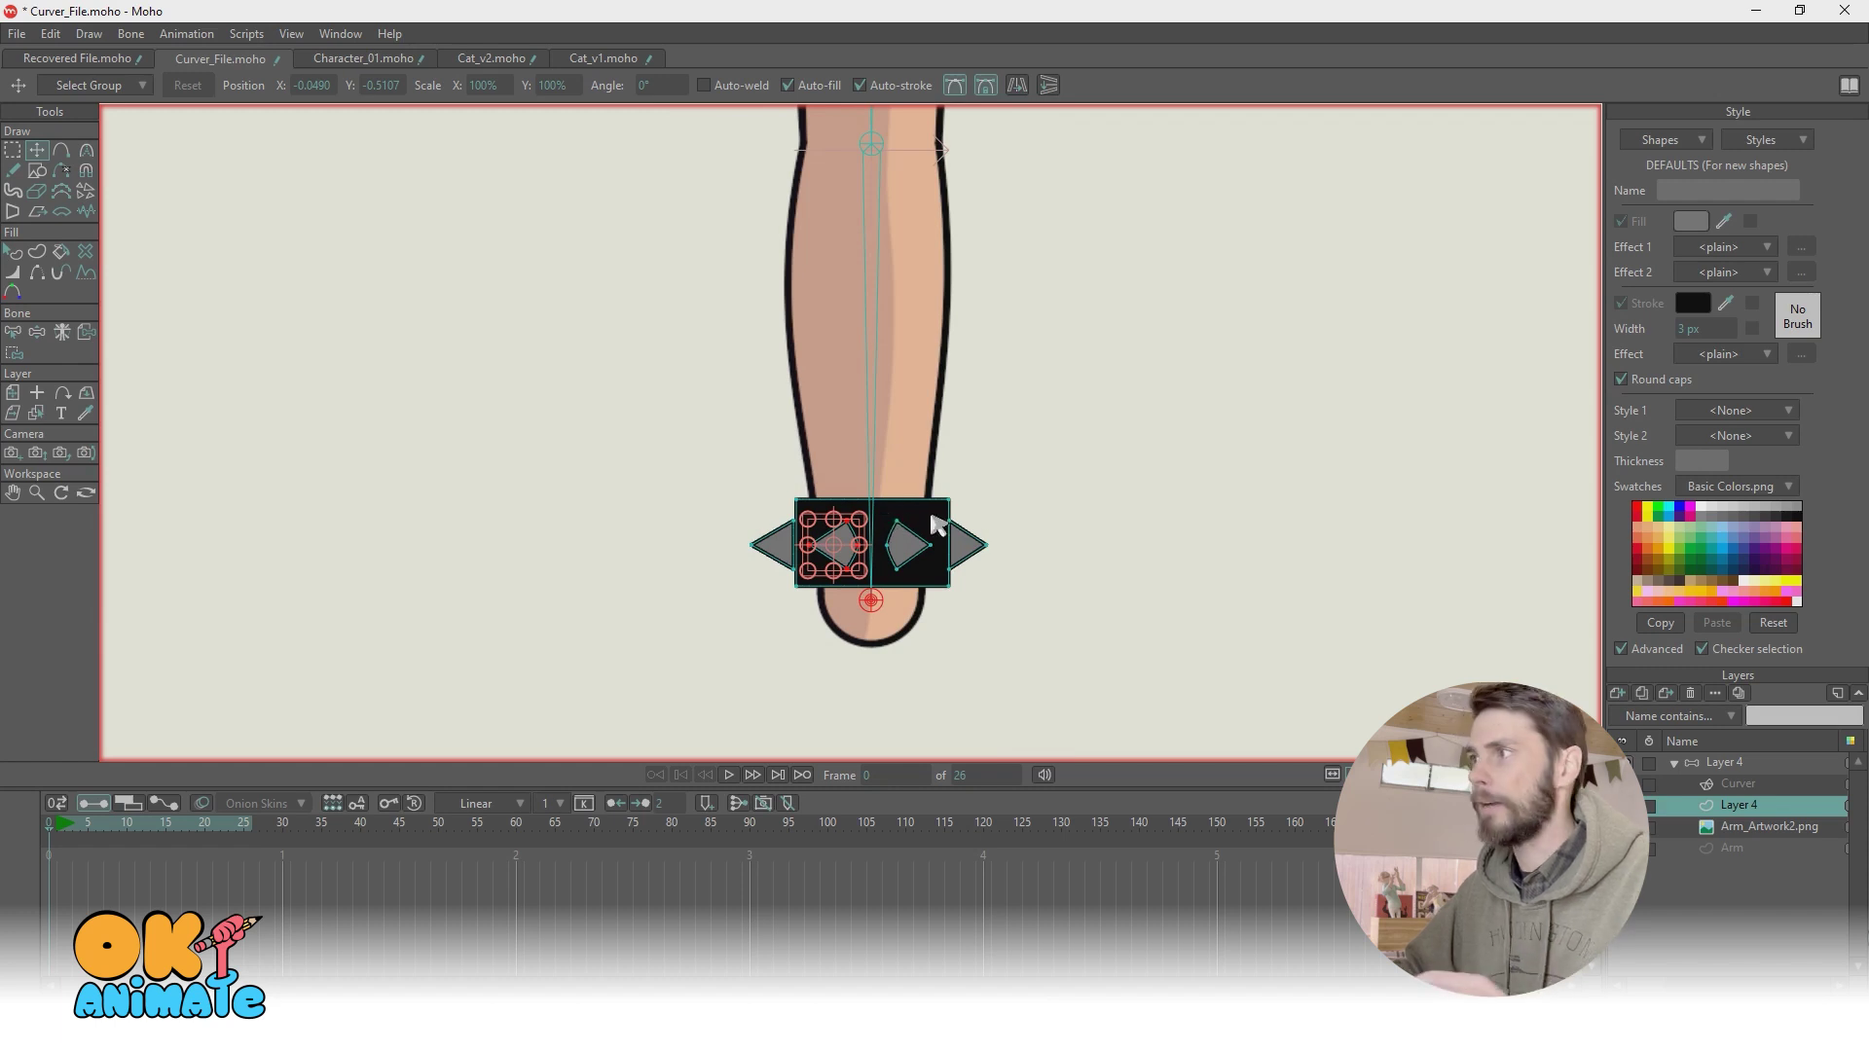
double_click(1737, 807)
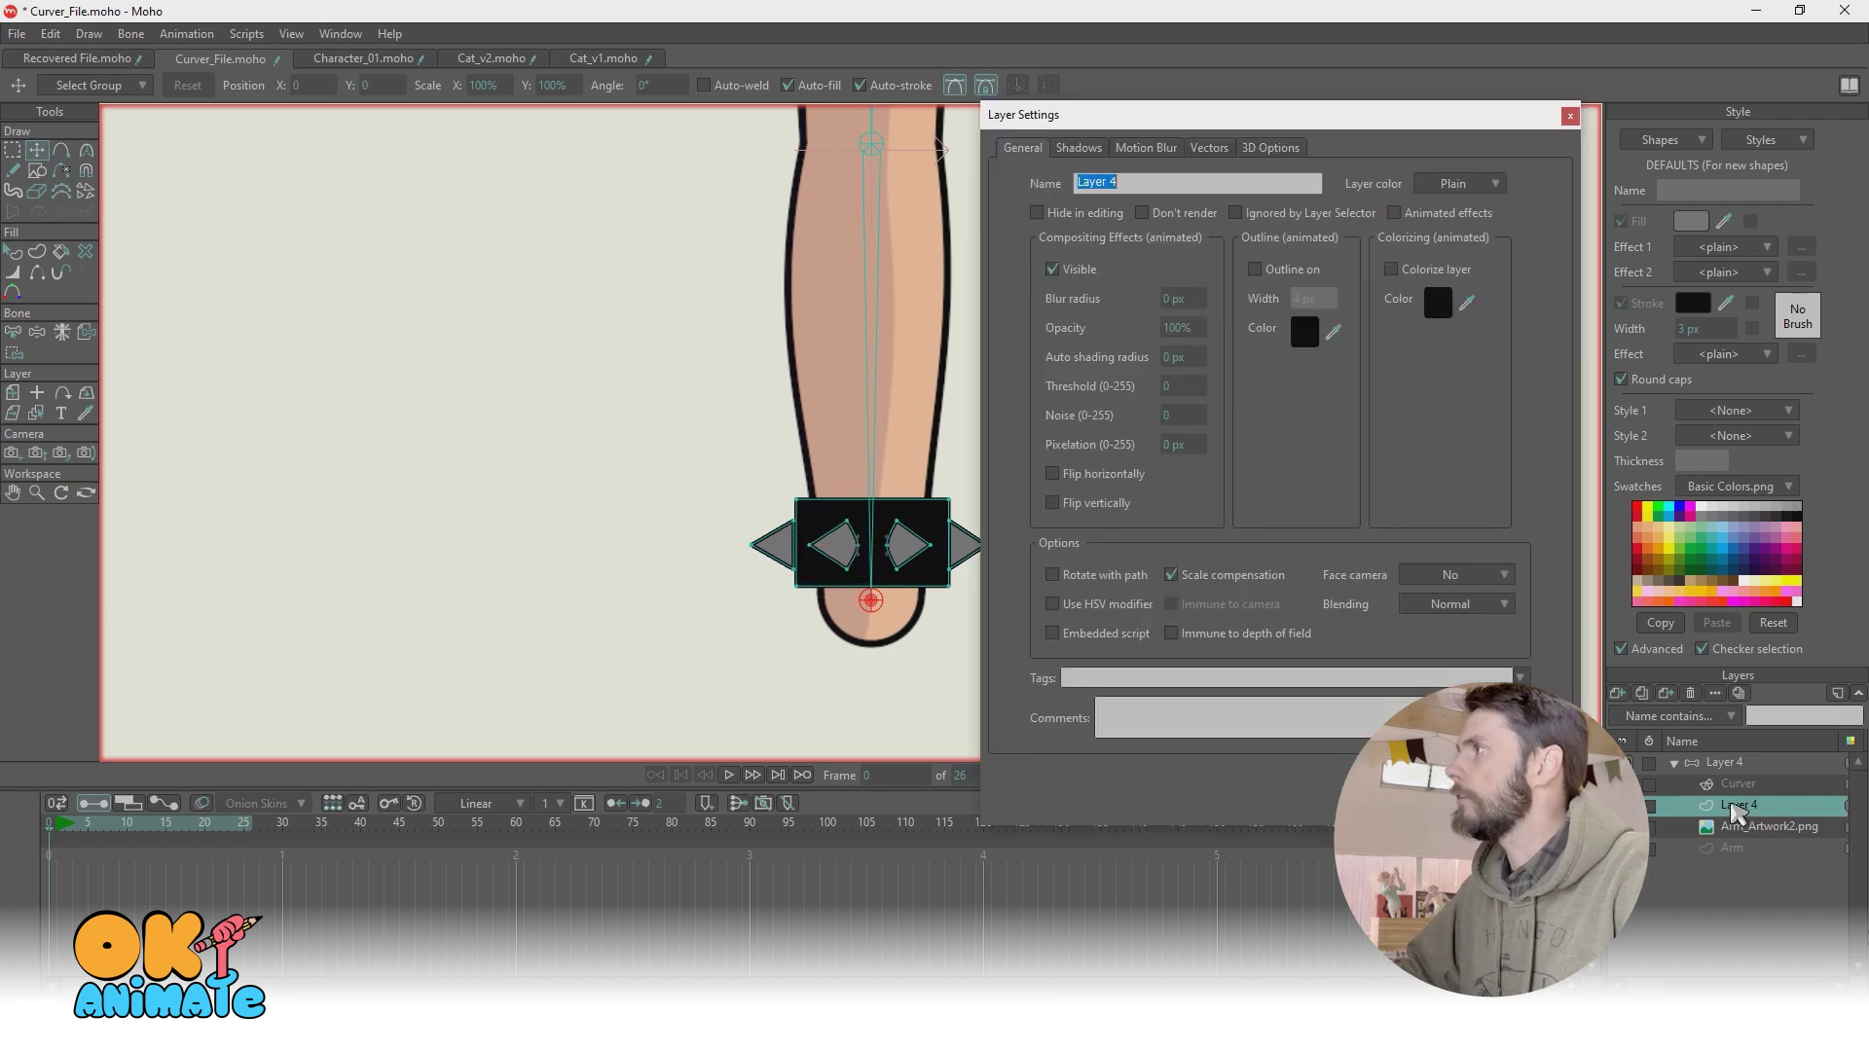
left_click(1210, 151)
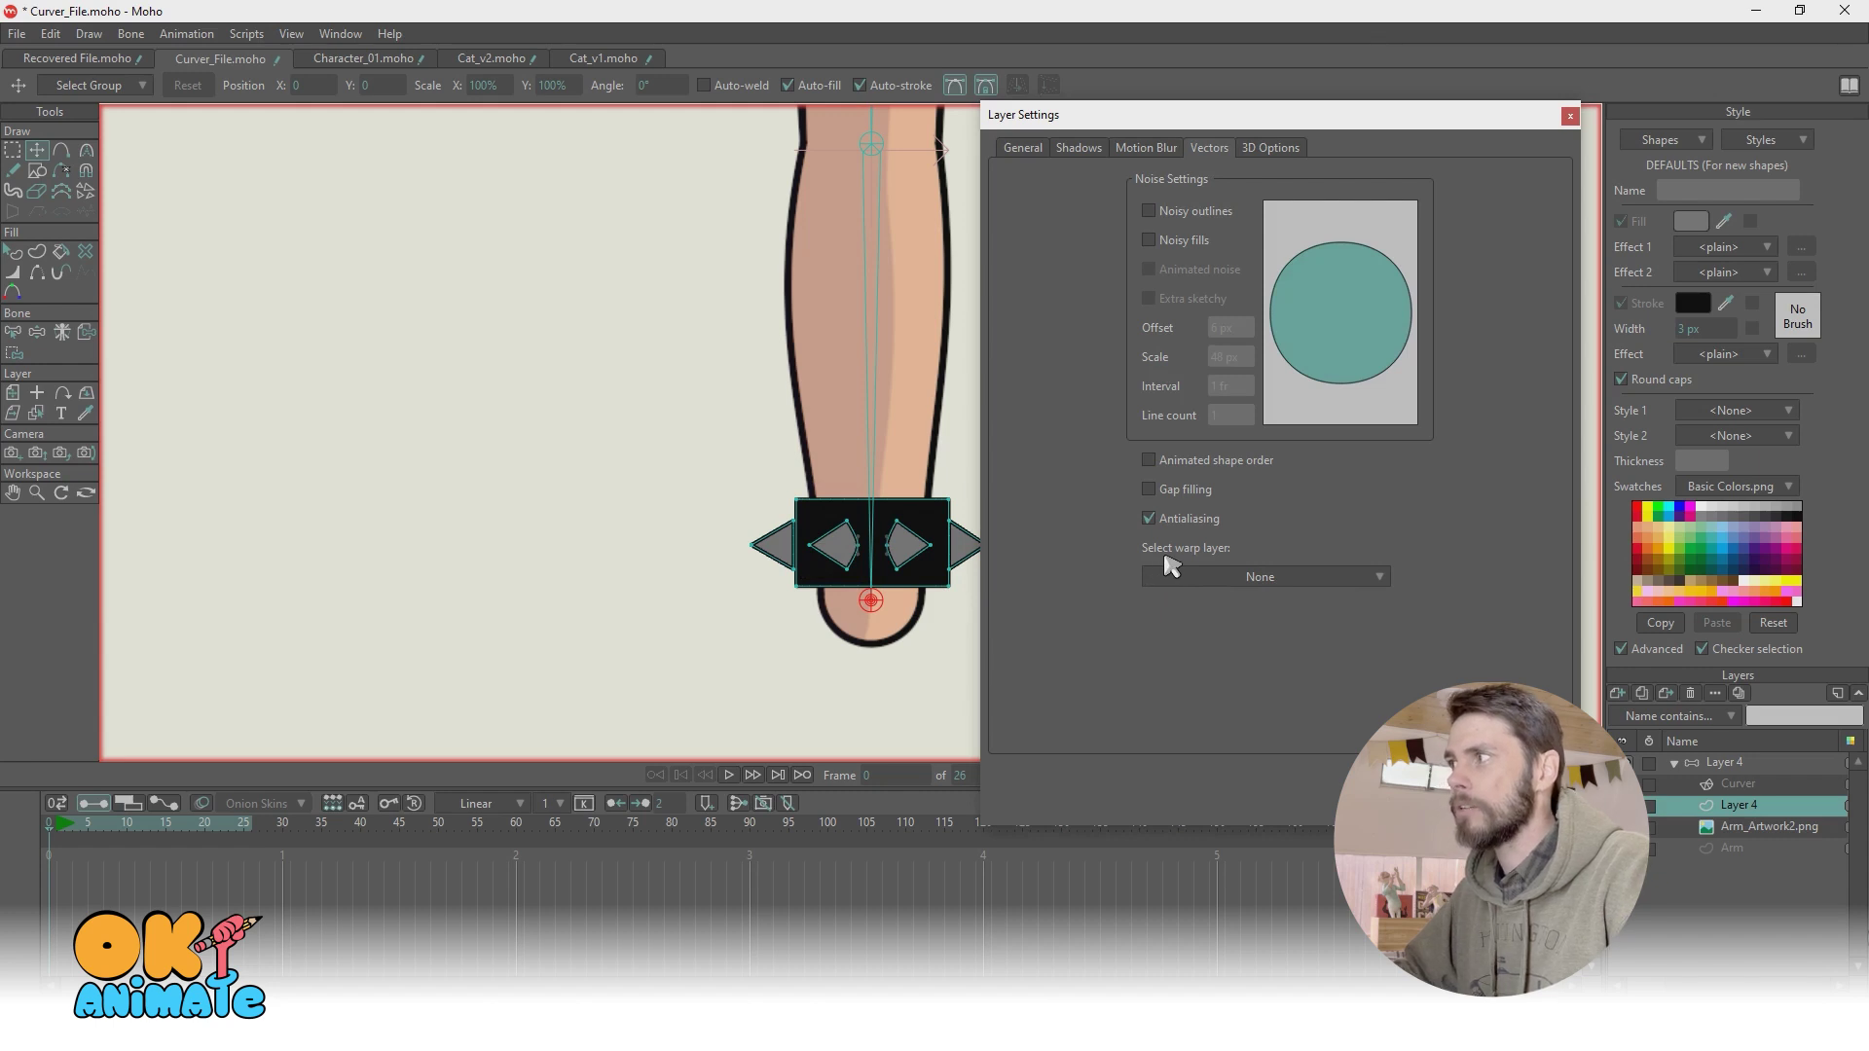
left_click(1210, 580)
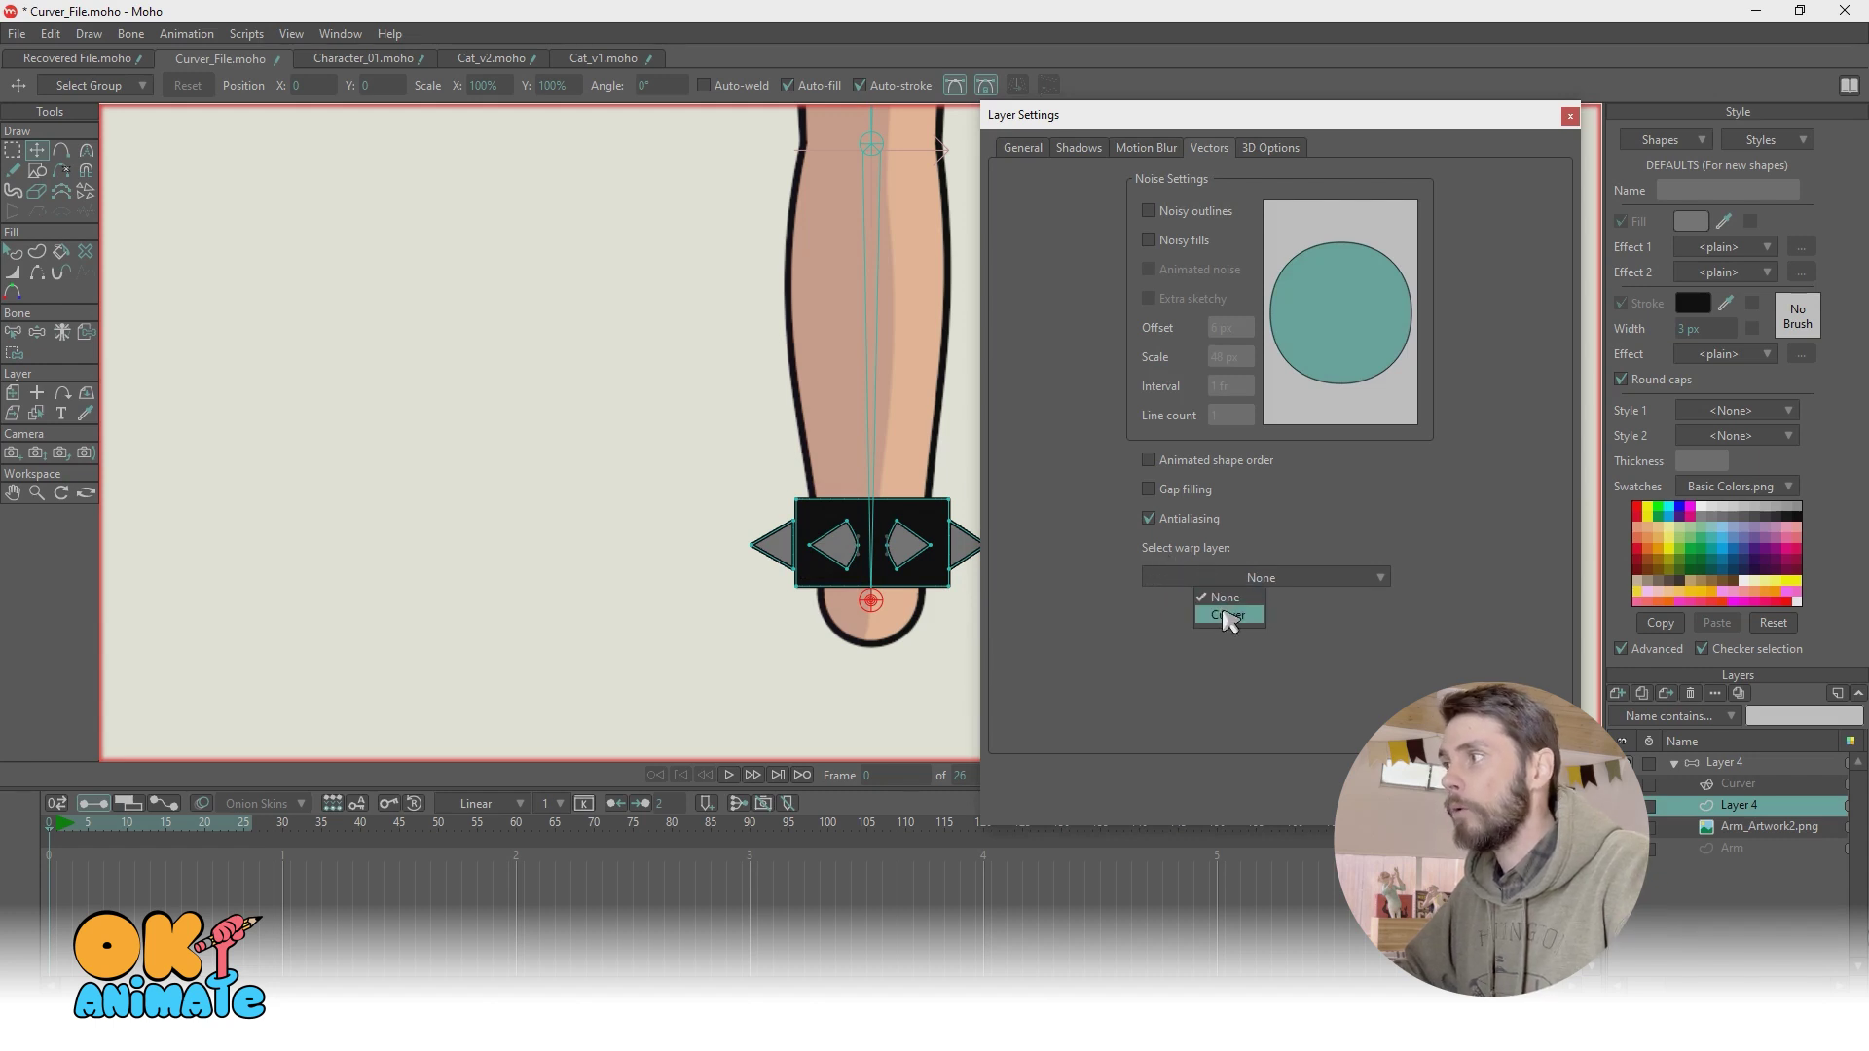
left_click(1228, 616)
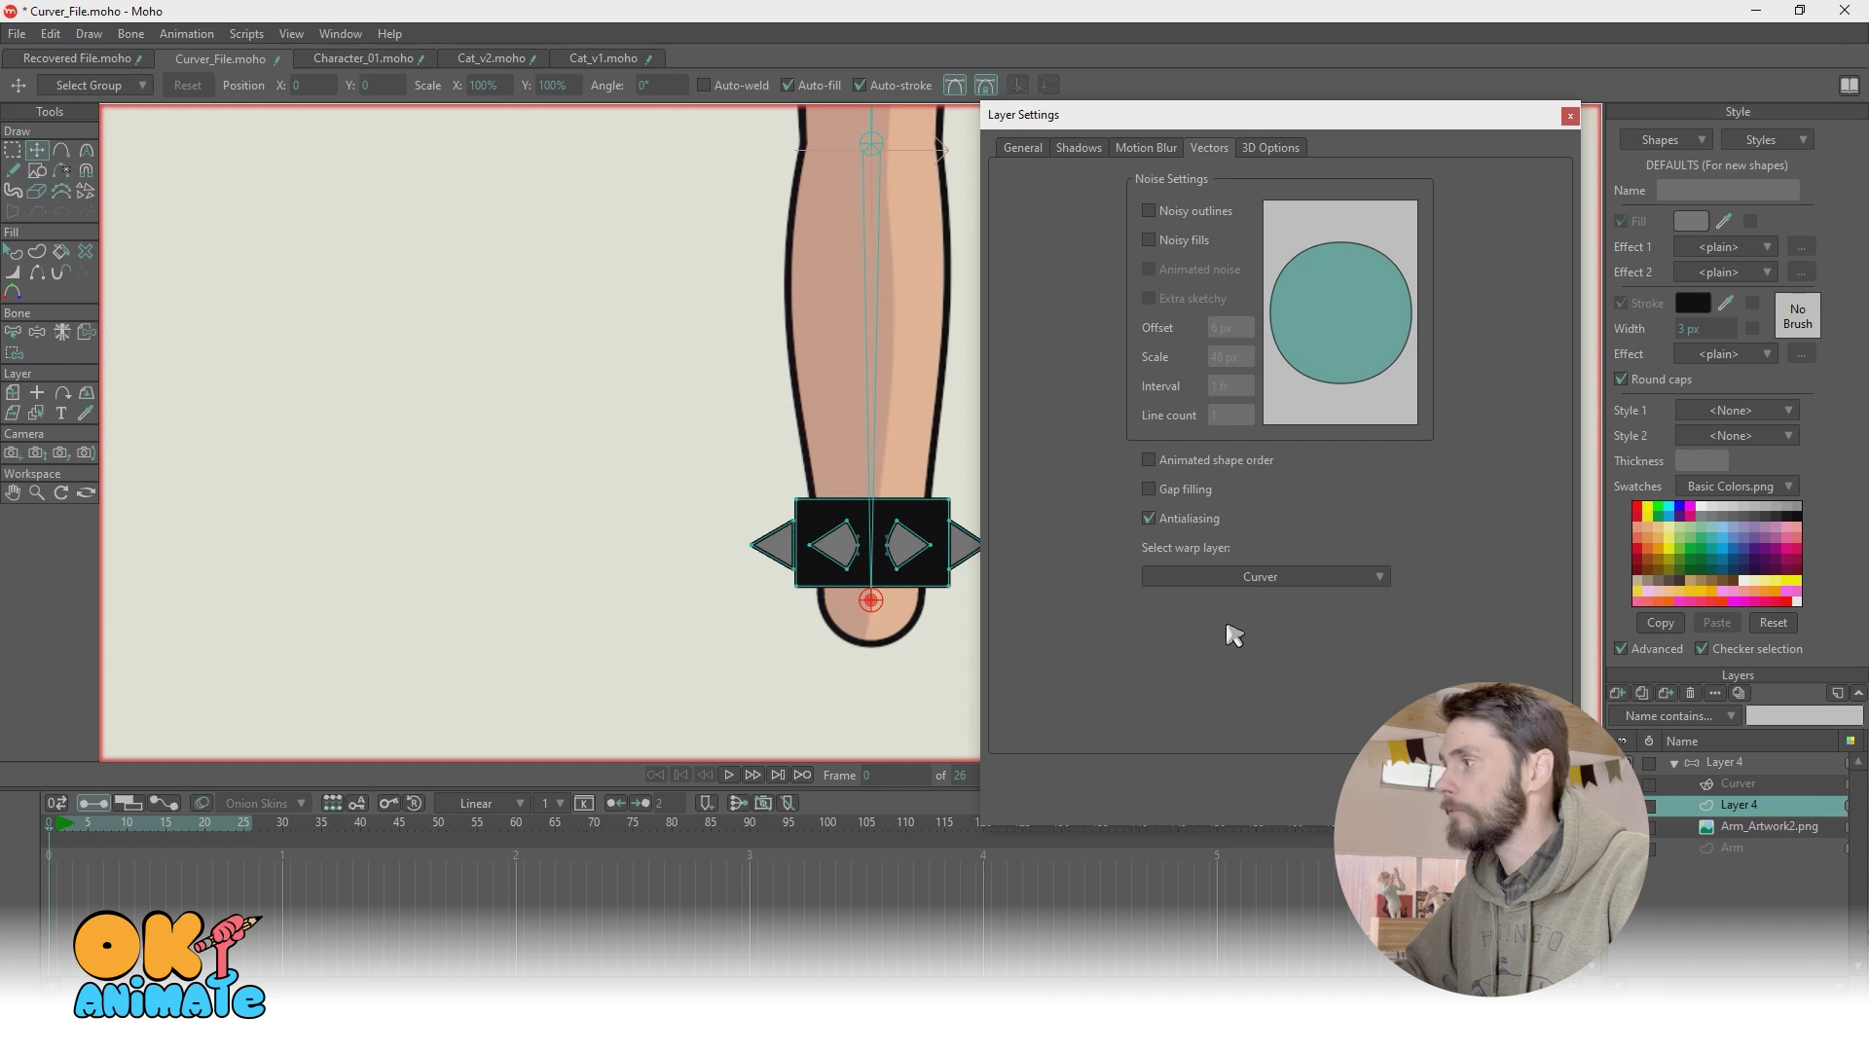
key("Return")
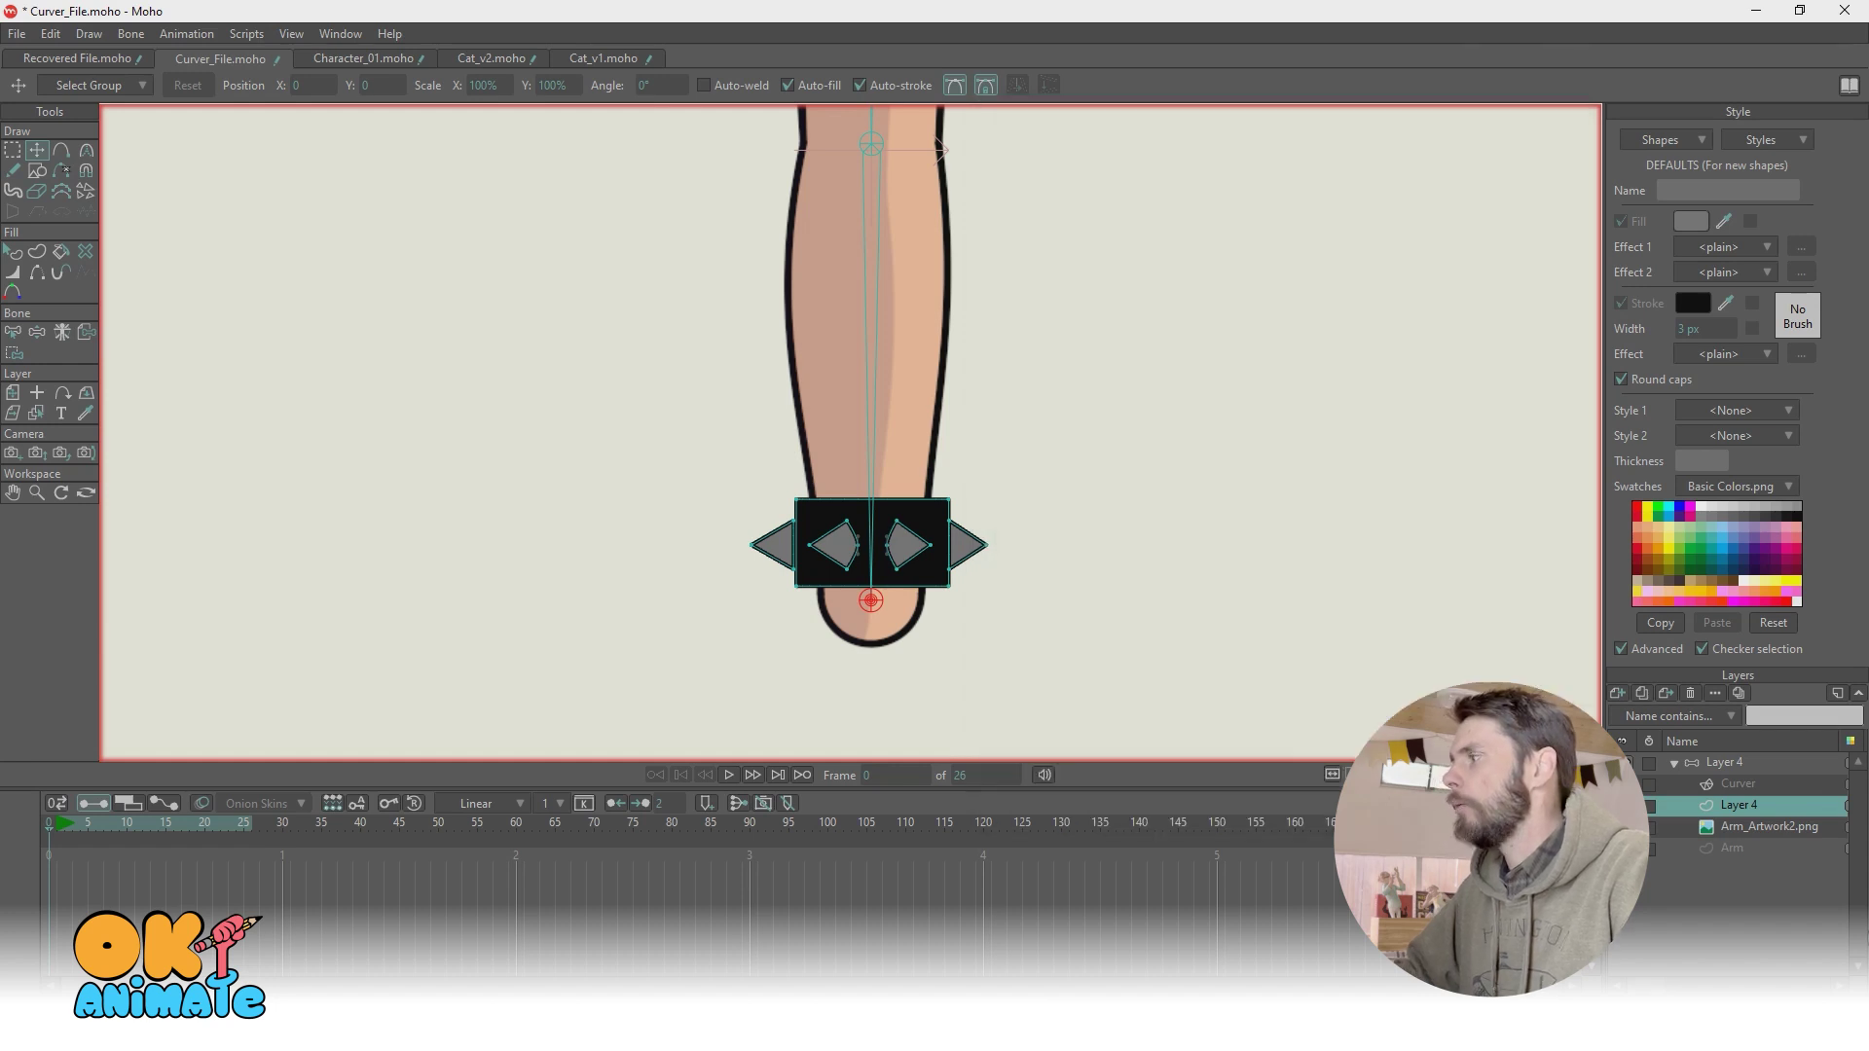
Step: Select the bone layer and move the wrist bone at frame 1 to test how the wristband follows the arm
left_click(1714, 769)
scroll(1013, 464, "down", 2)
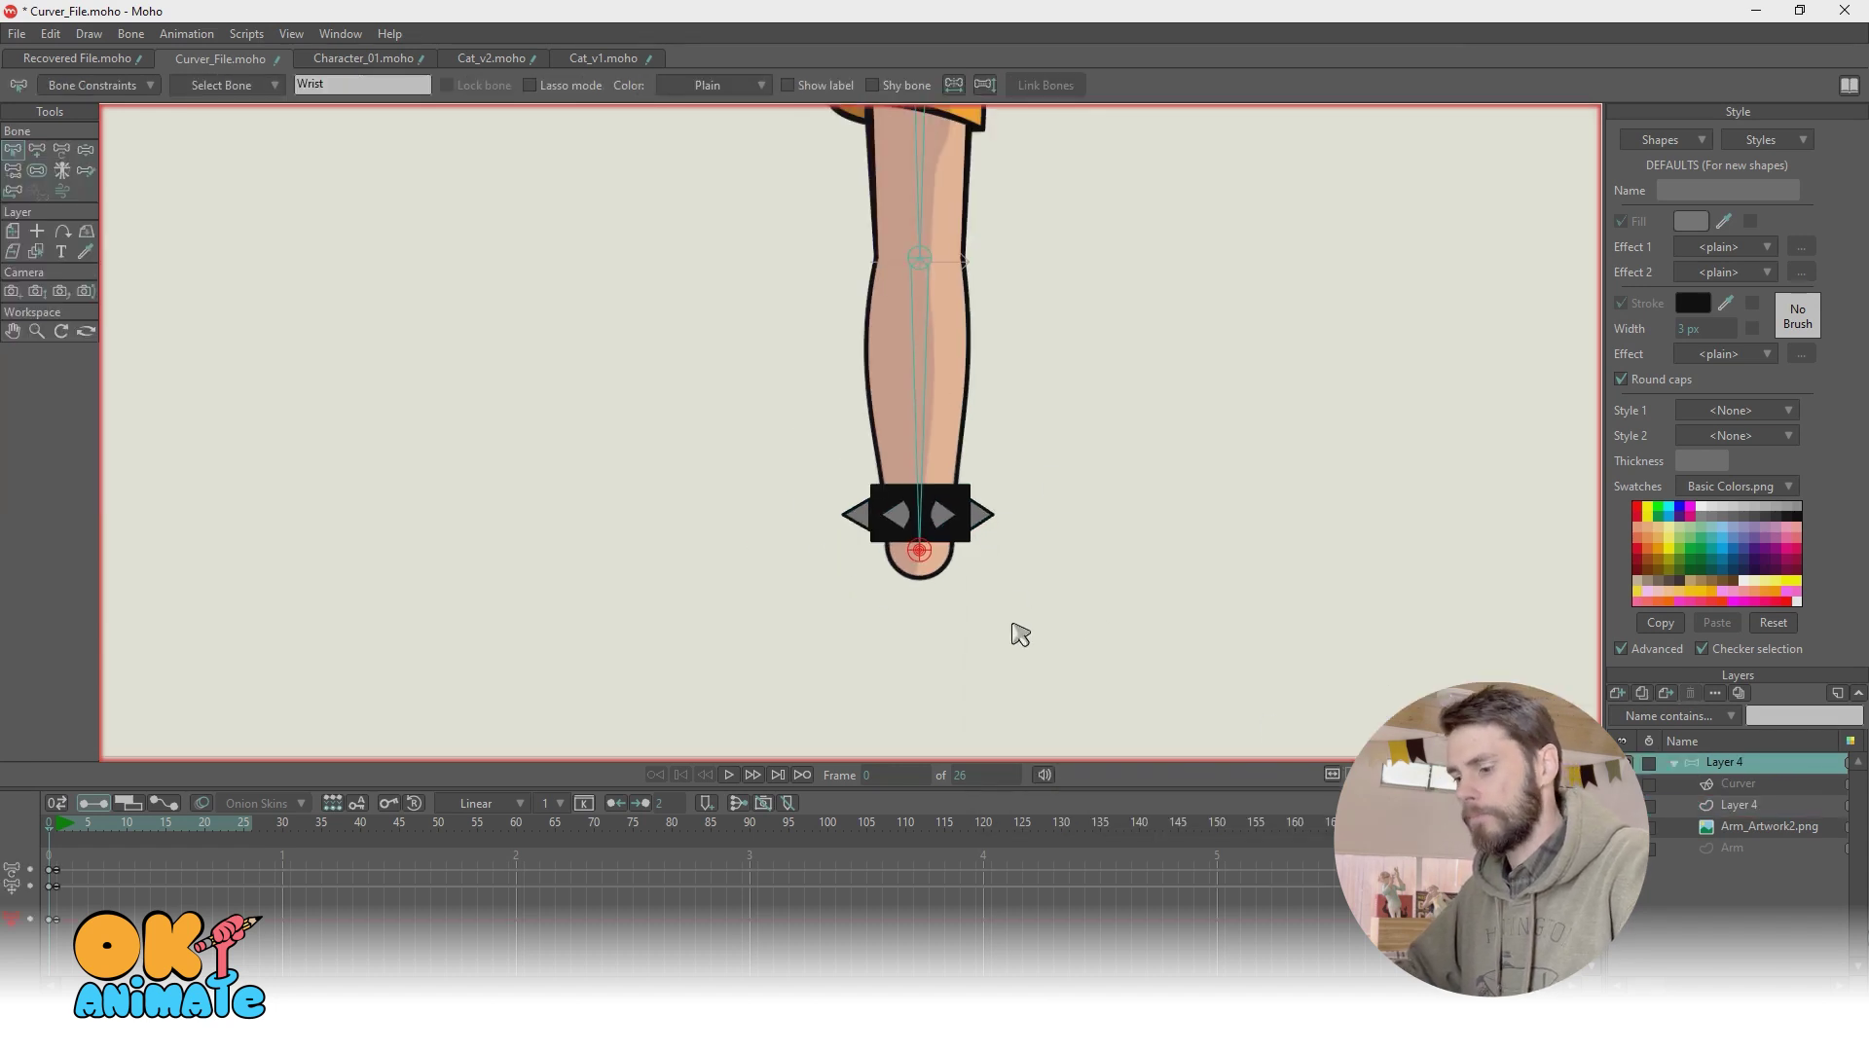
left_click(923, 562)
left_click_drag(922, 558, 1095, 563)
key("ctrl+z")
key("Right")
left_click_drag(834, 436, 835, 521)
left_click_drag(1112, 529, 1001, 594)
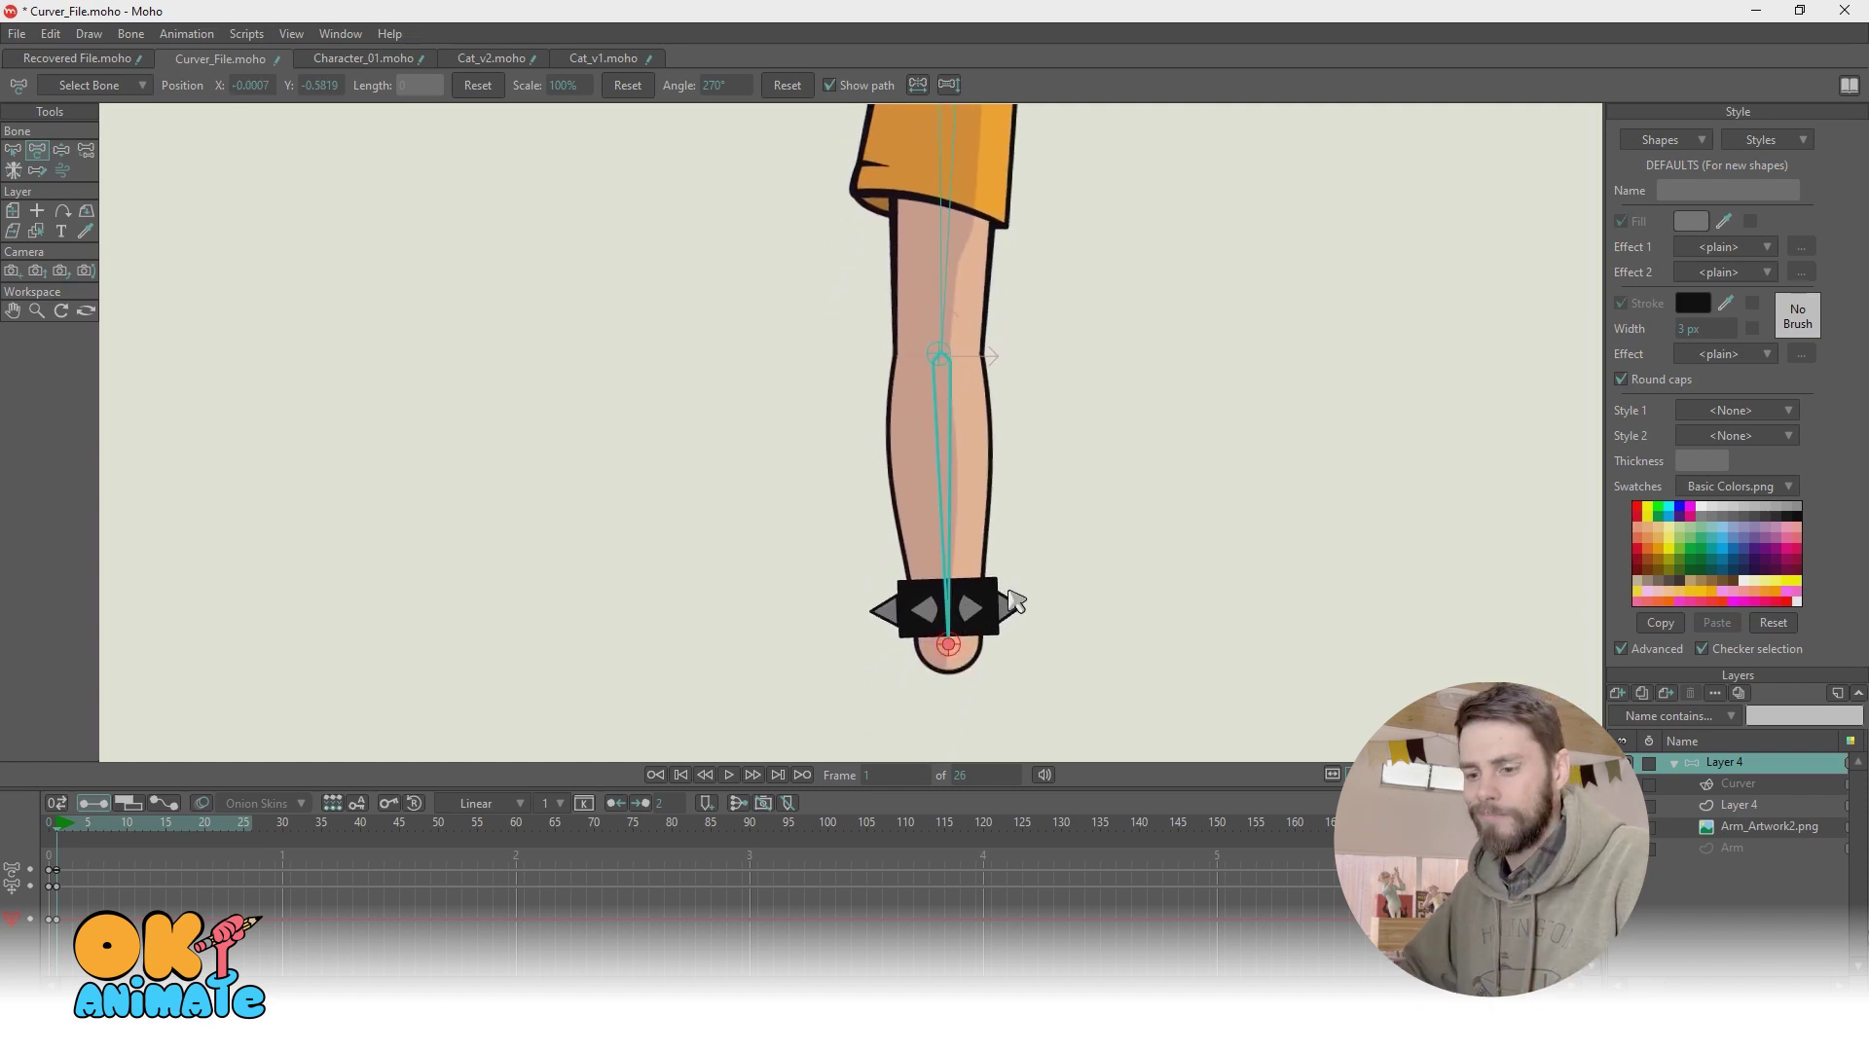
Step: Draw seven ovals of varying sizes along the arm on the wristband's vector layer at frame 0
left_click(1747, 808)
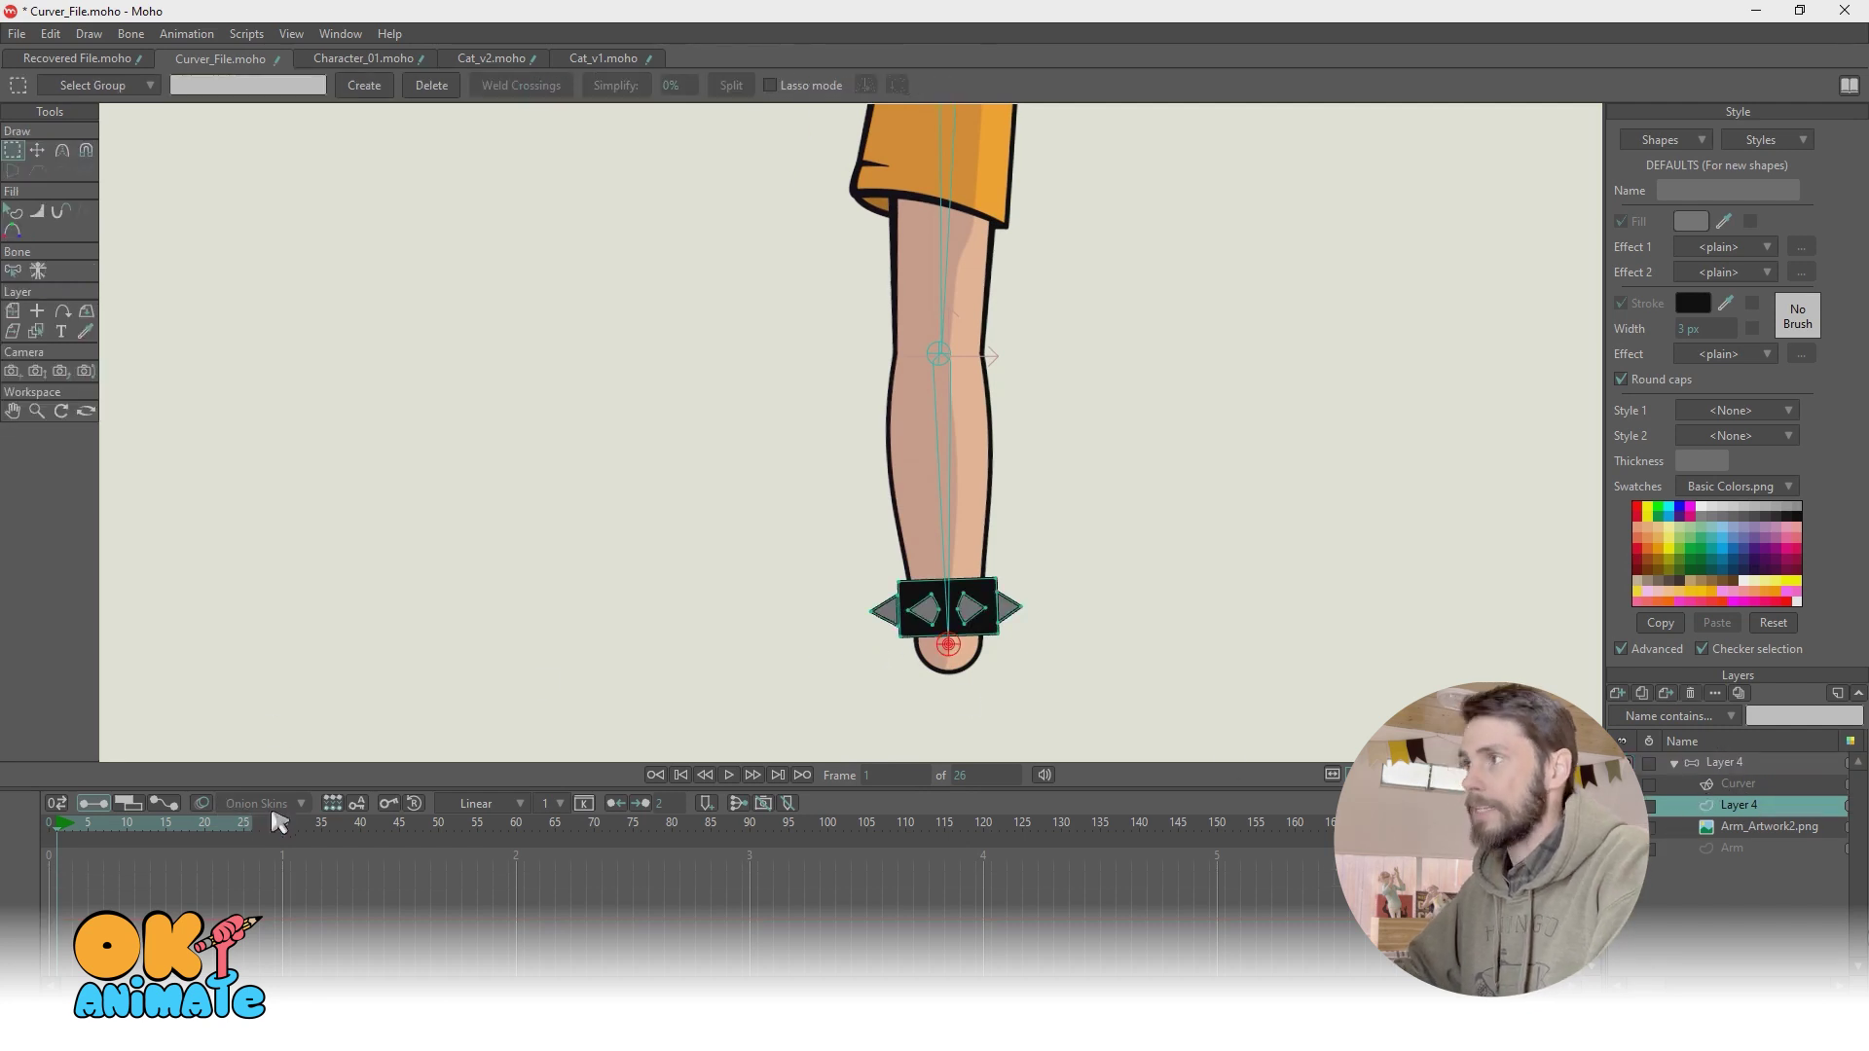
key("Left")
scroll(638, 431, "up", 3)
left_click_drag(640, 429, 380, 508)
scroll(385, 501, "down", 1)
left_click_drag(382, 432, 444, 348)
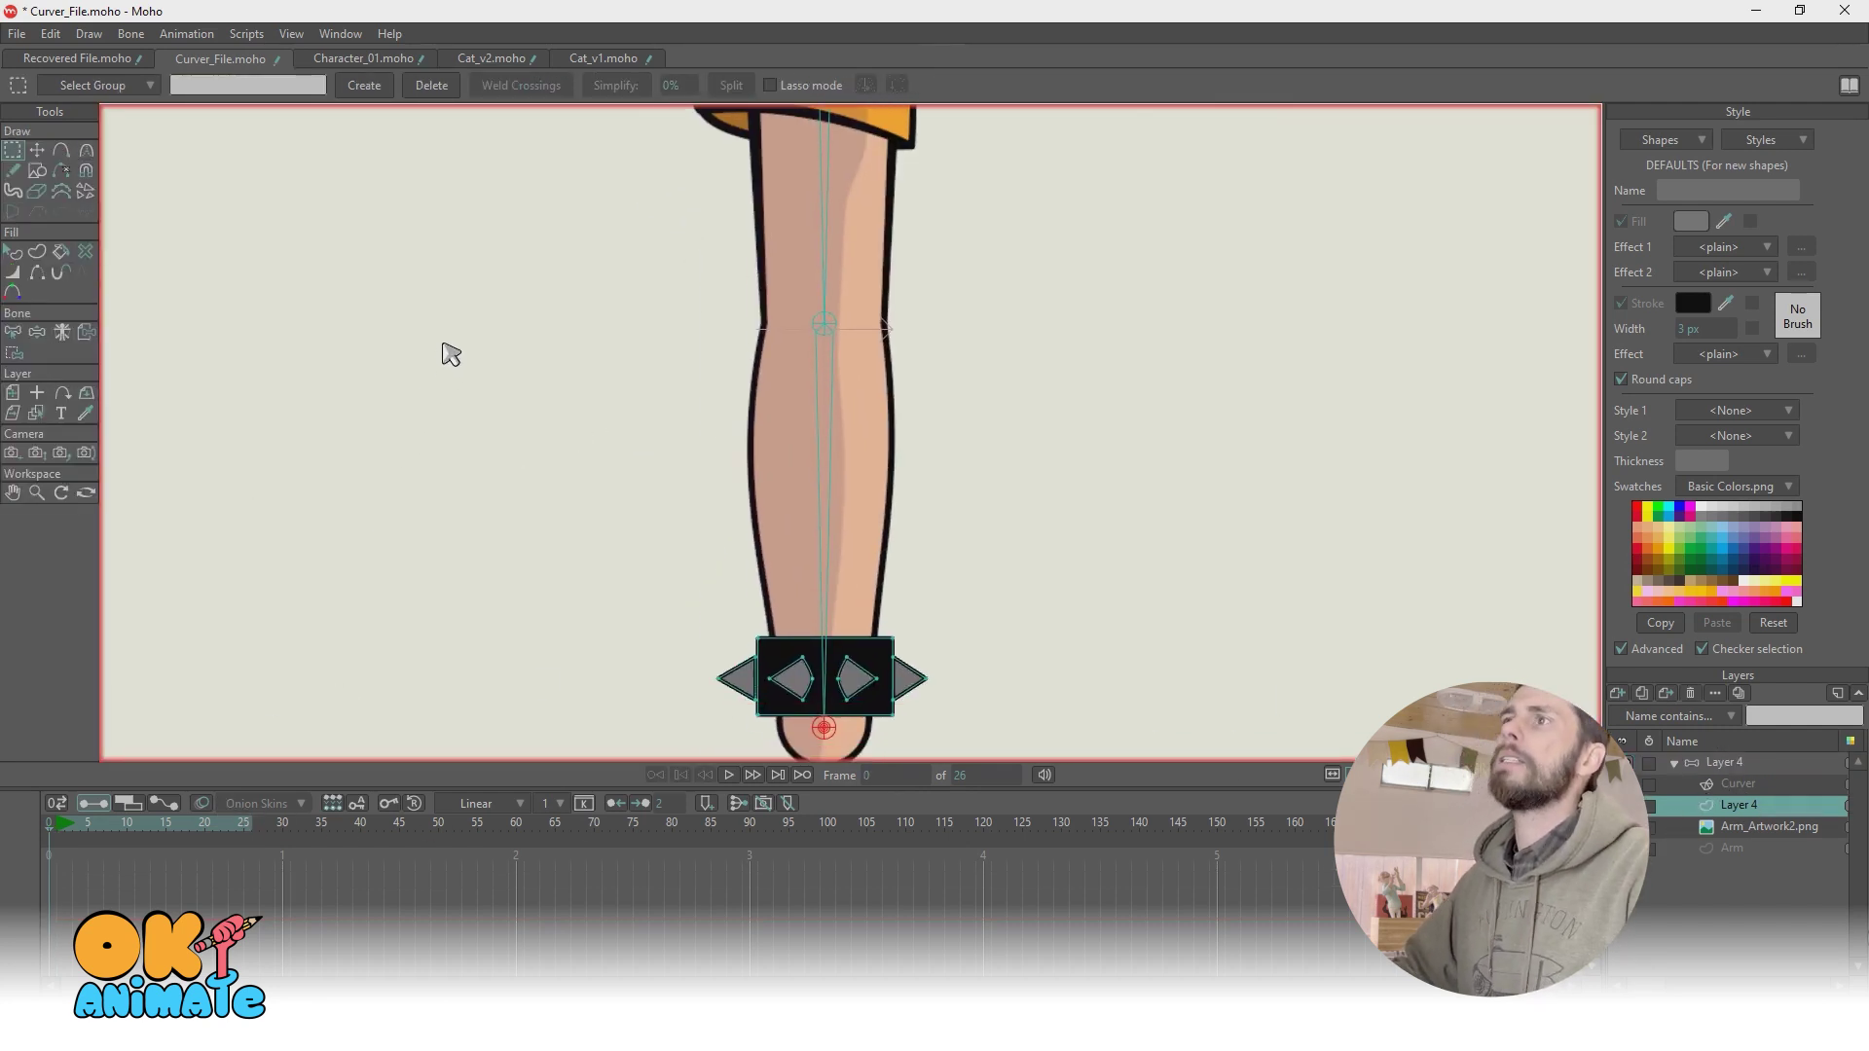
left_click(37, 172)
left_click(235, 86)
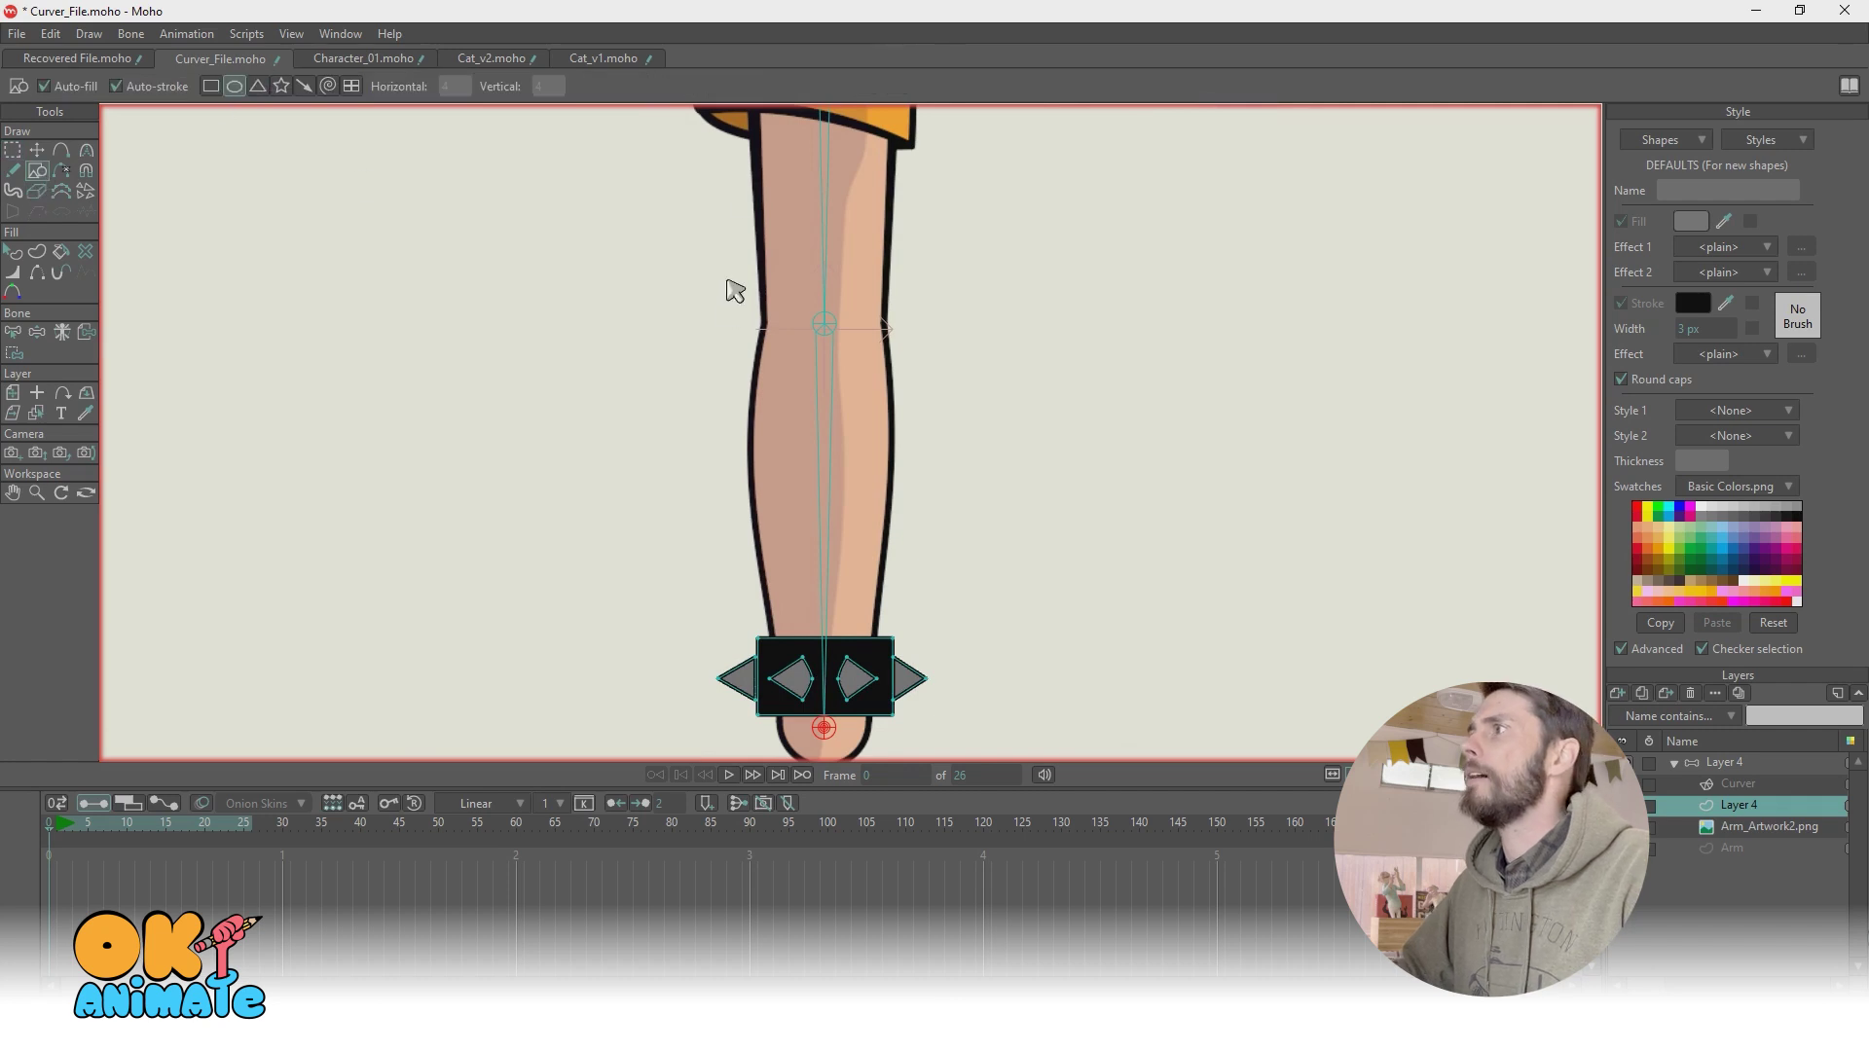
mouse_move(768, 158)
left_mouse_down()
mouse_move(879, 375)
mouse_move(766, 463)
mouse_move(768, 554)
mouse_move(853, 584)
left_mouse_up()
left_click_drag(851, 483, 866, 541)
left_click_drag(797, 596, 820, 632)
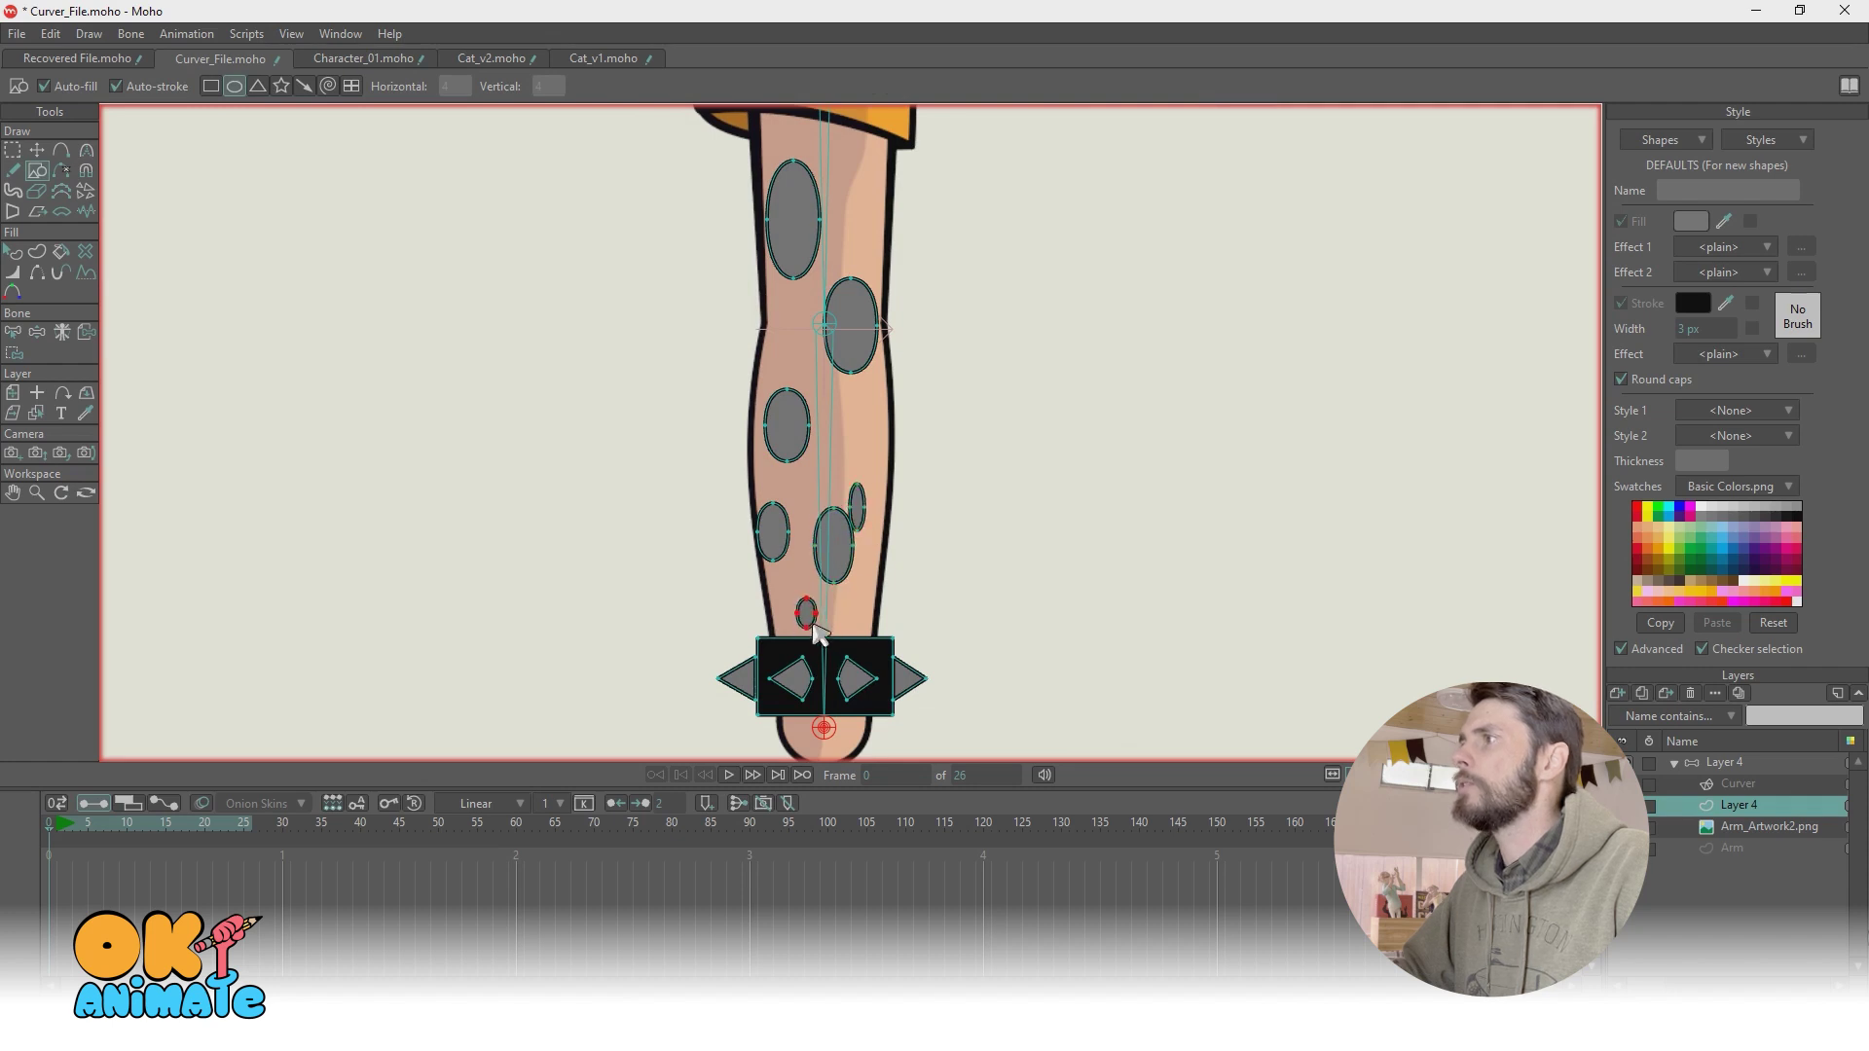
Step: Select all the ovals on the arm and fill them with the skin colour sampled from the forearm
key("q")
left_click(800, 237)
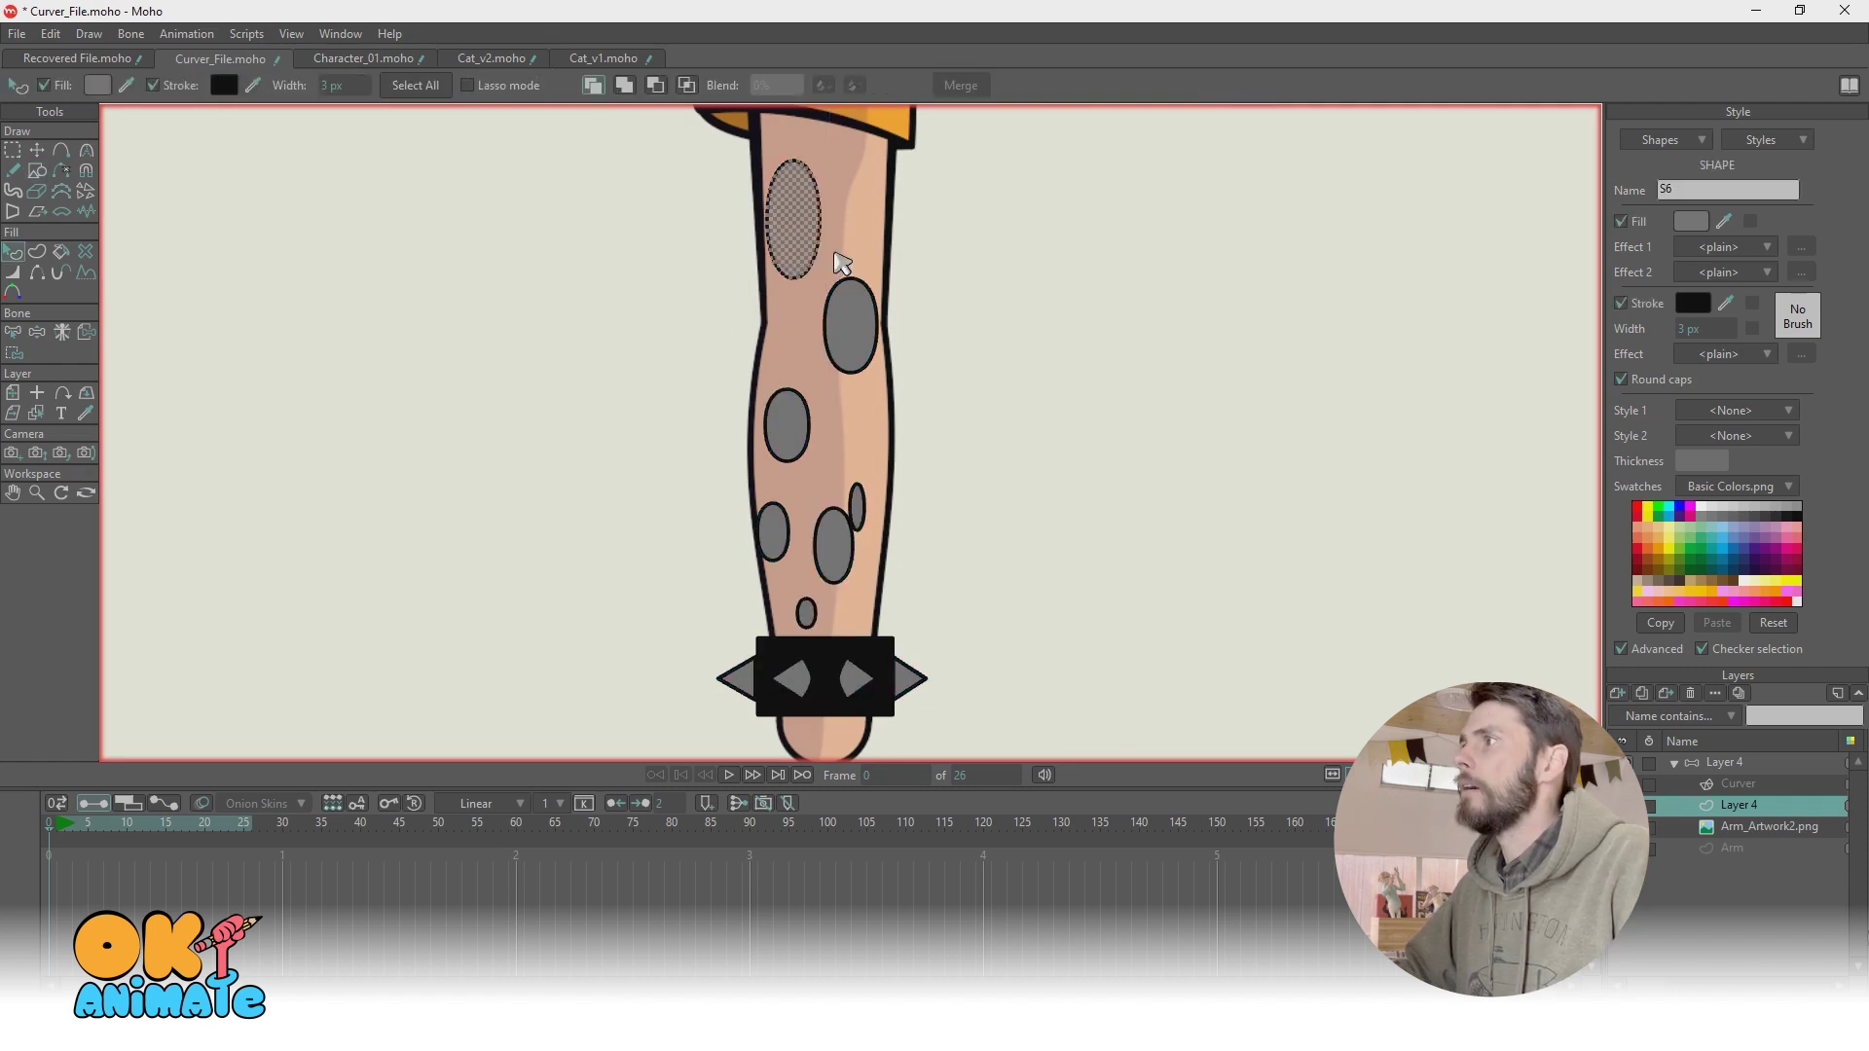
left_click(857, 319, "shift")
left_click(804, 438, "shift")
left_click(774, 530, "shift")
left_click(856, 507, "shift")
left_click(834, 545, "shift")
left_click_drag(1724, 221, 833, 446)
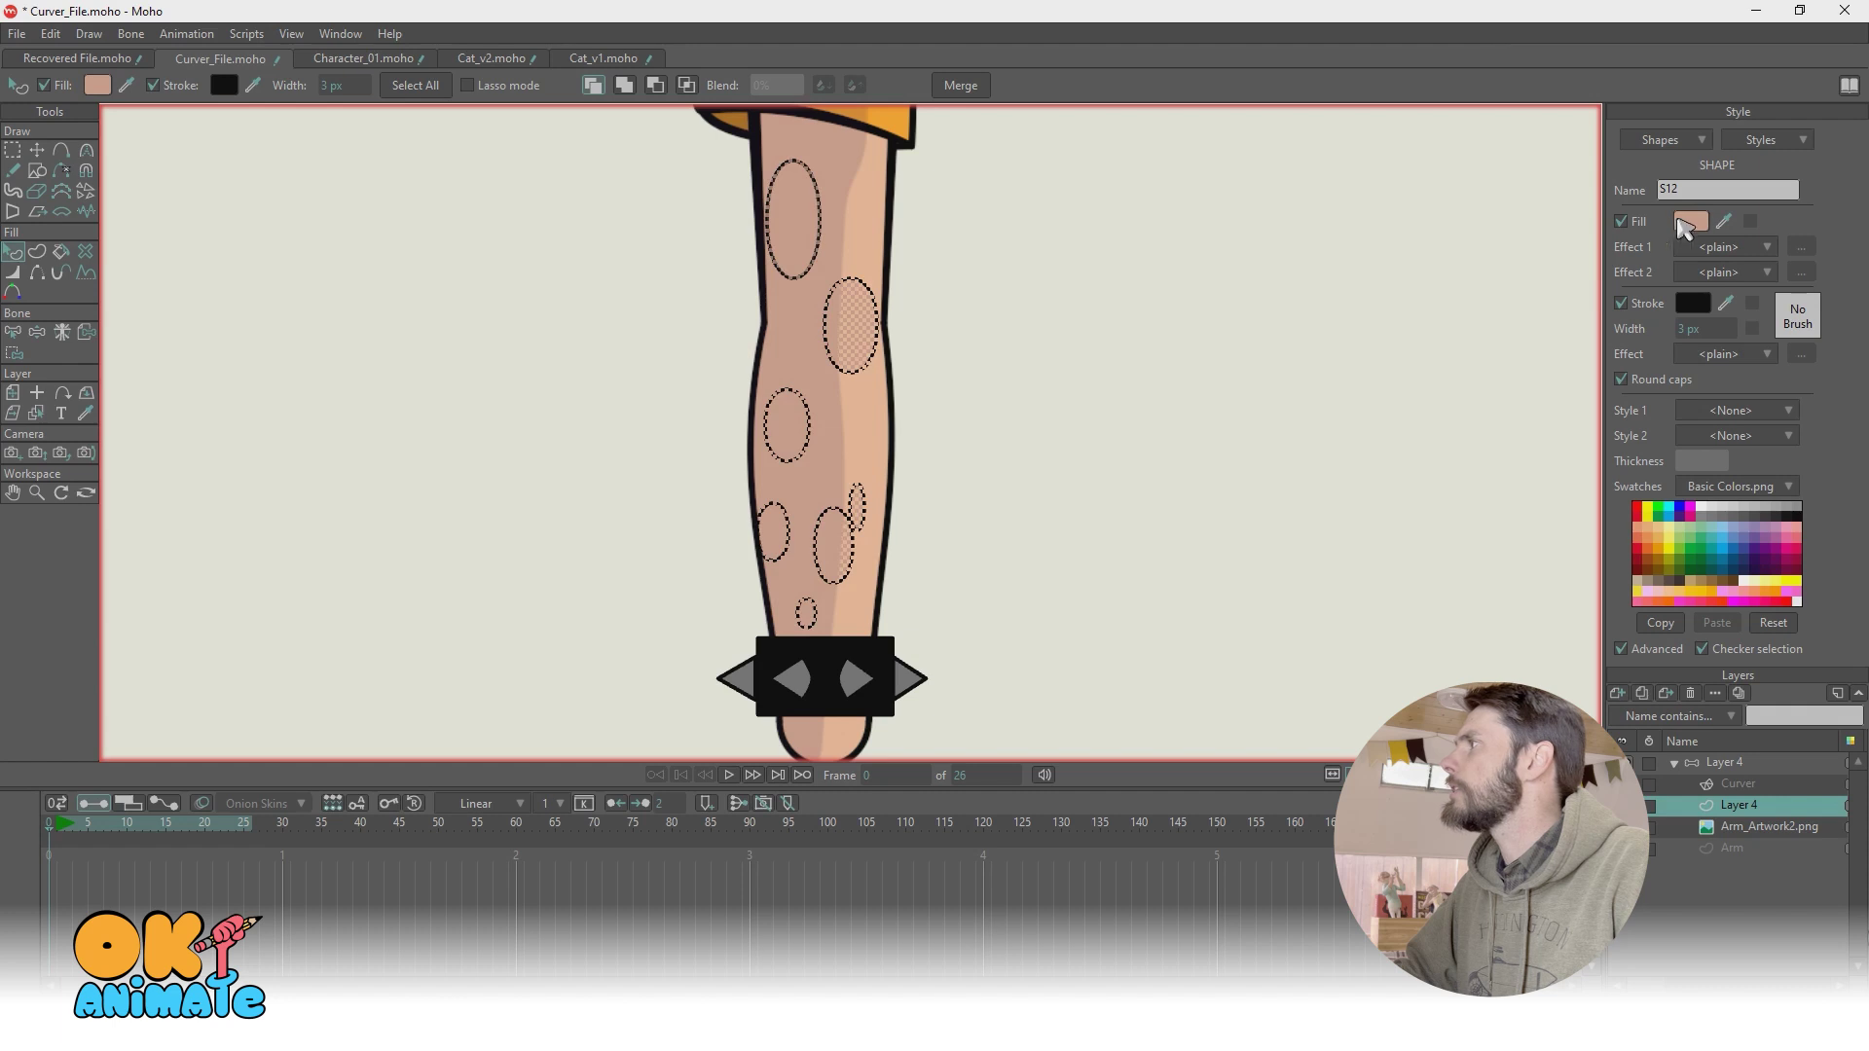
Step: Darken the selected ovals' fill to a brownish skin tone and turn off their stroke
left_click(1689, 223)
left_click_drag(1246, 394, 1269, 342)
left_click(1469, 512)
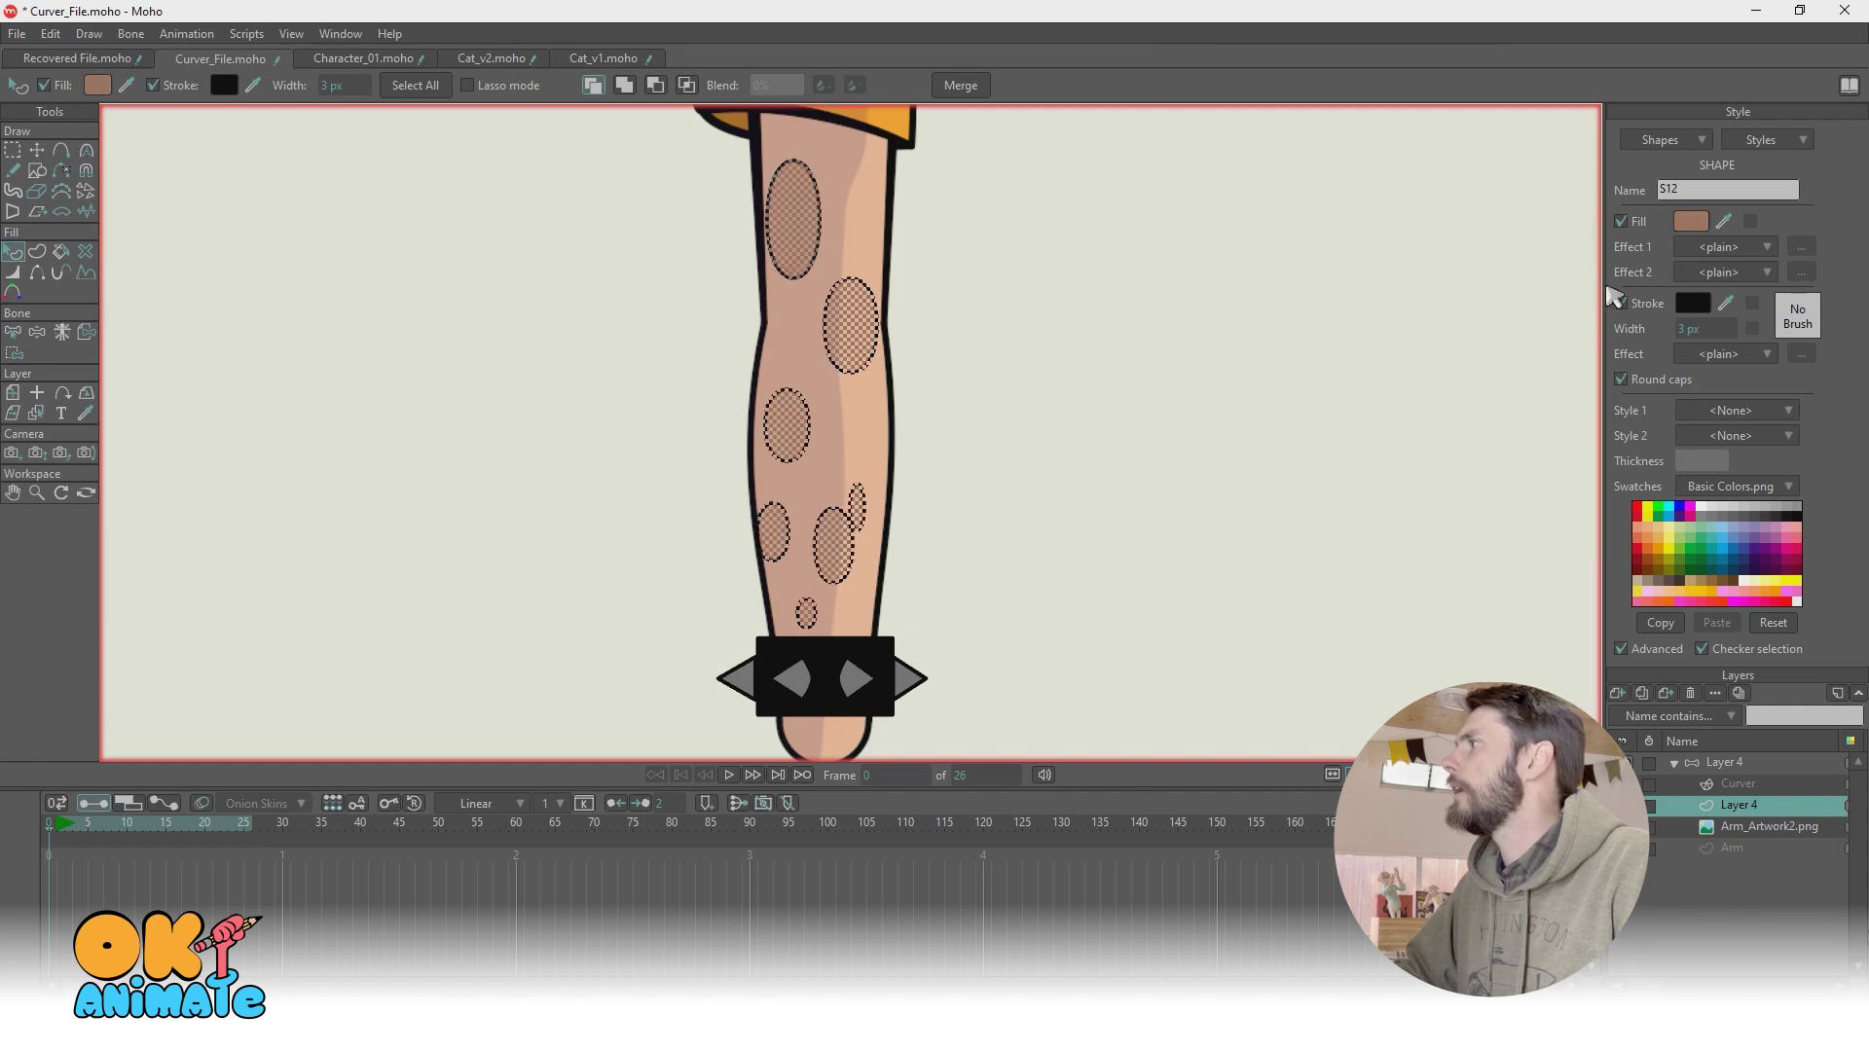
left_click(1619, 303)
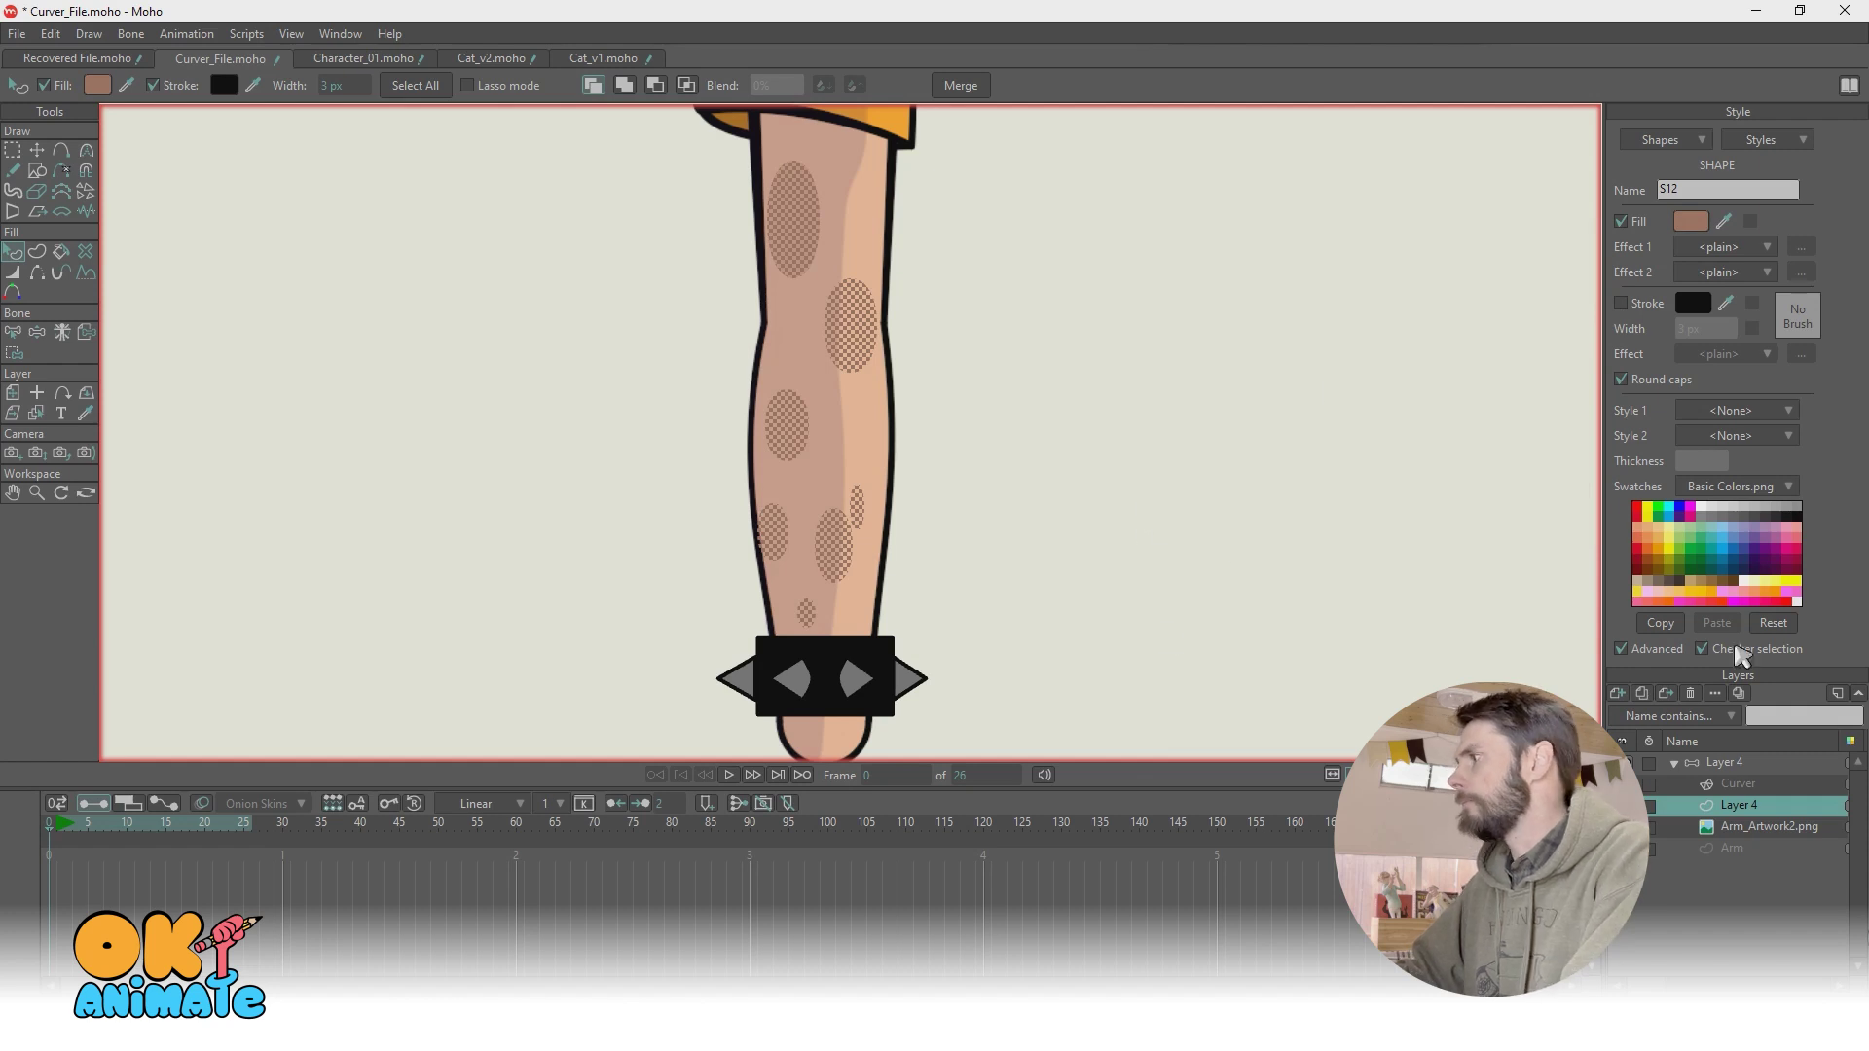
Step: Select the bone layer and bend the arm sideways at frame 1 by moving the wrist bone
left_click(1720, 763)
key("Right")
scroll(1049, 460, "down", 2)
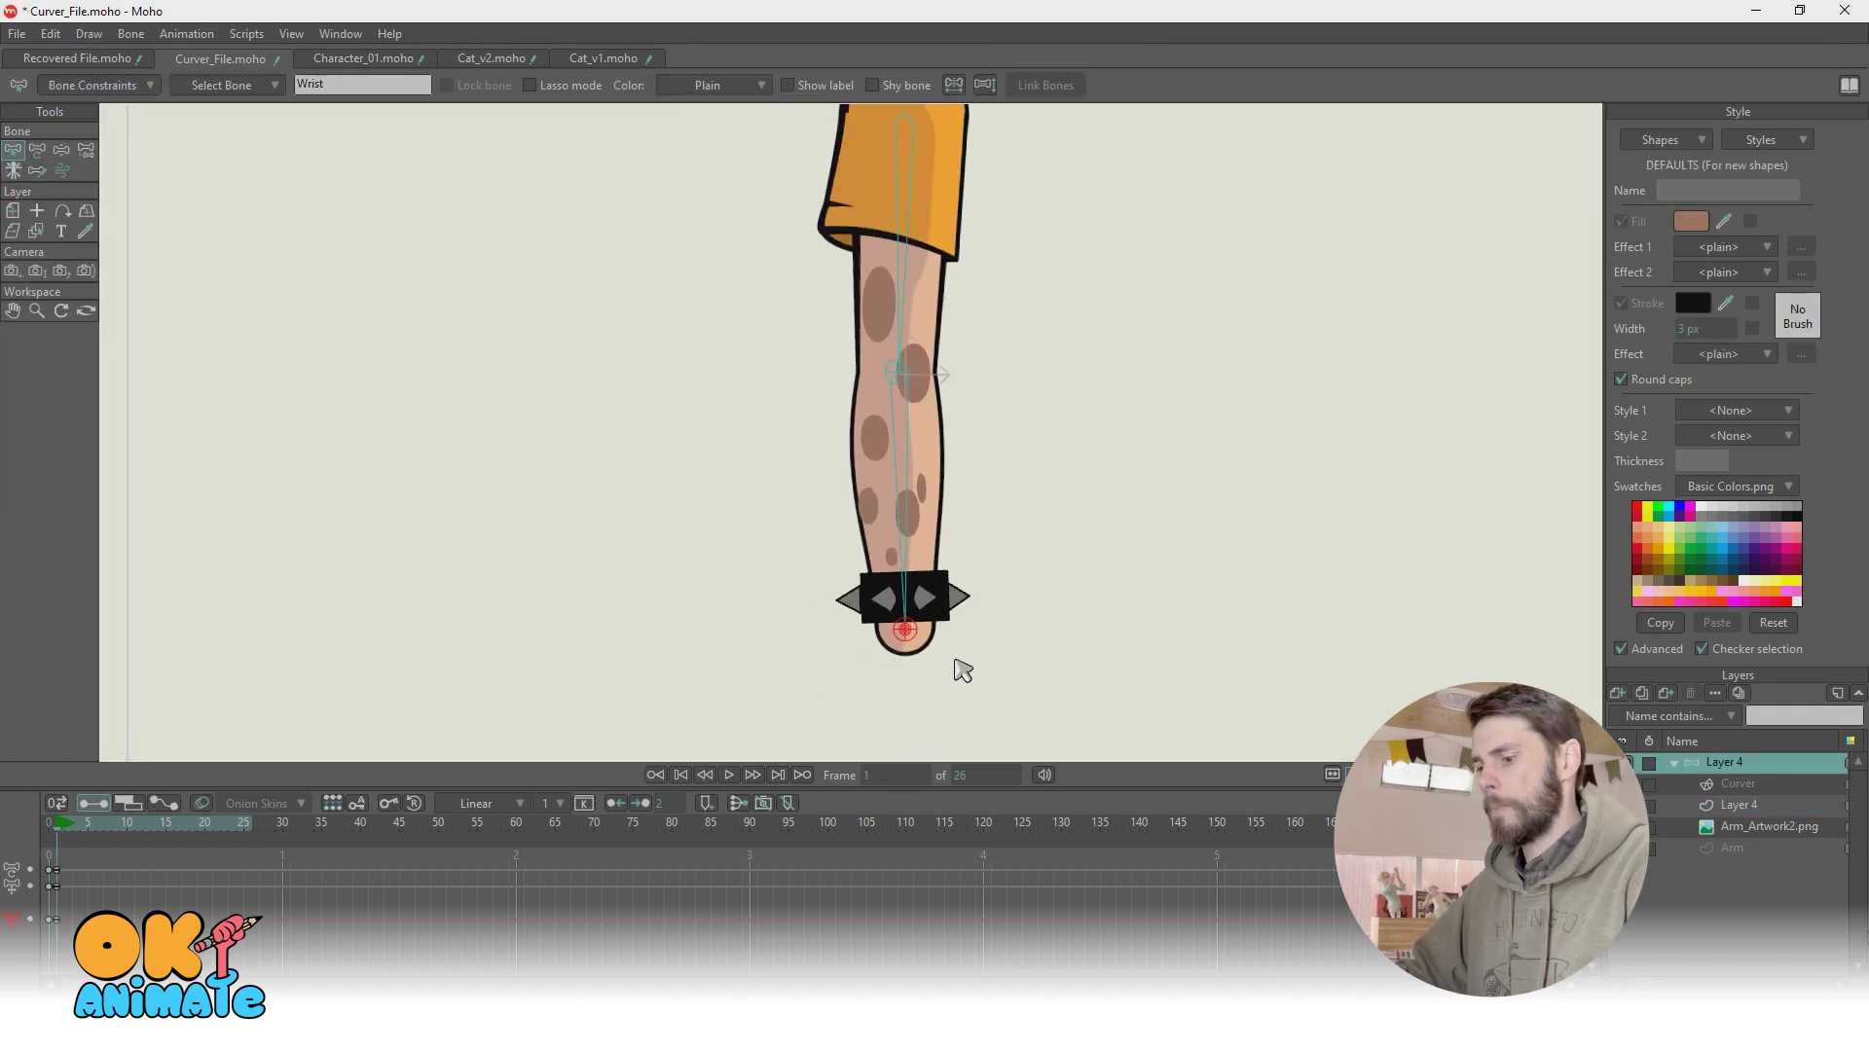
left_click_drag(915, 633, 1079, 381)
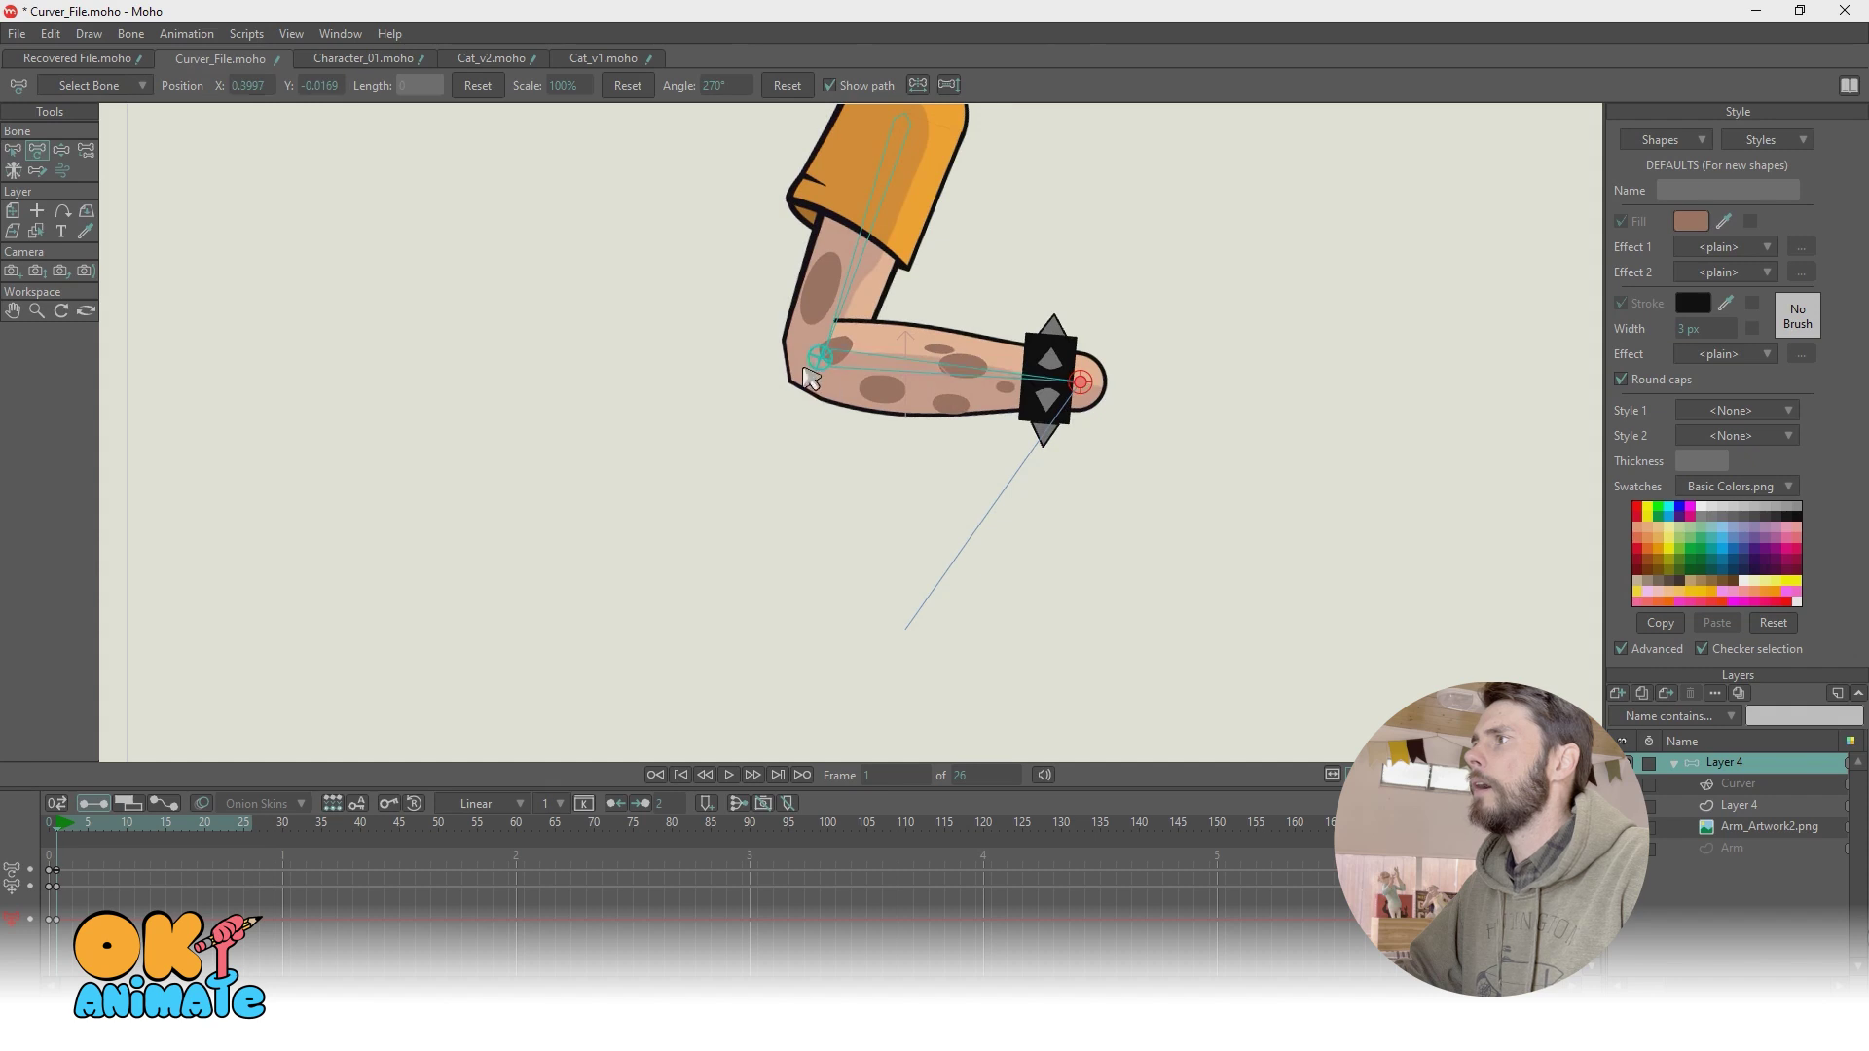
Step: Reposition the elbow and wrist bones at frame 1 to test the bend, finishing with the arm straight
left_click_drag(857, 397, 906, 369)
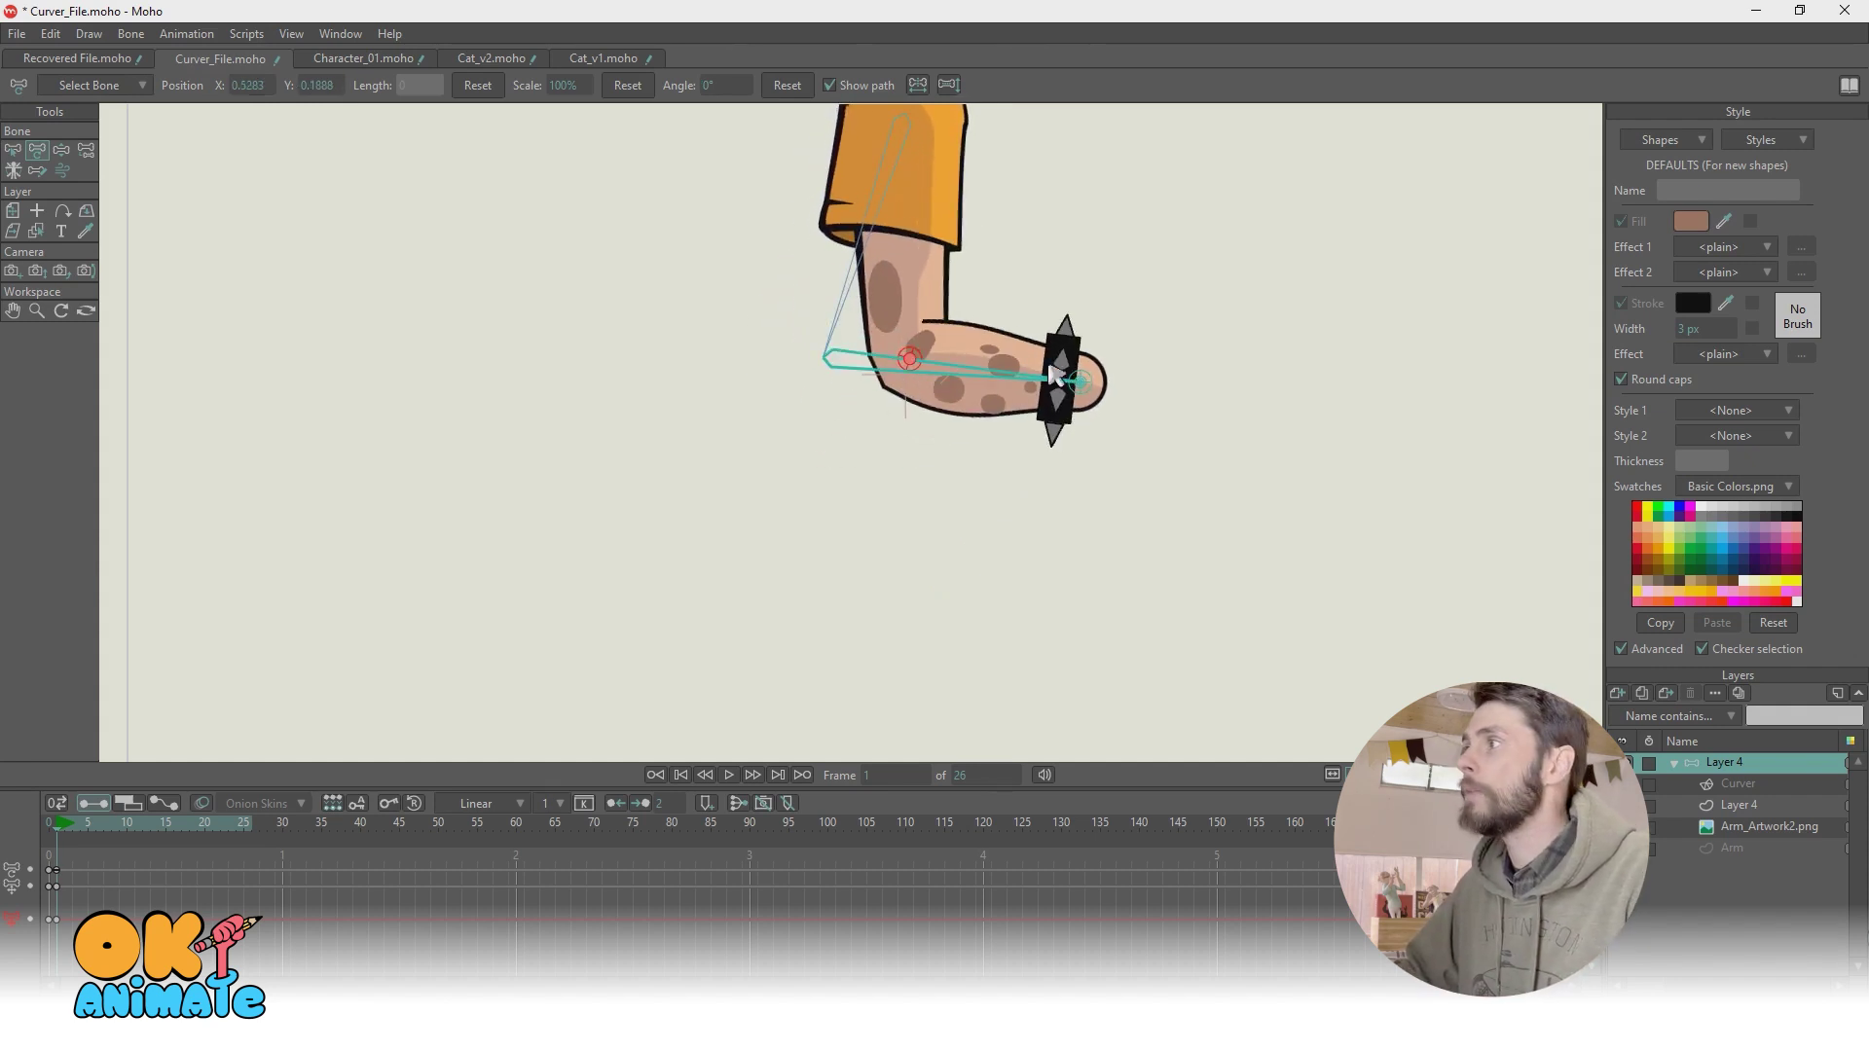
left_click_drag(1085, 377, 915, 637)
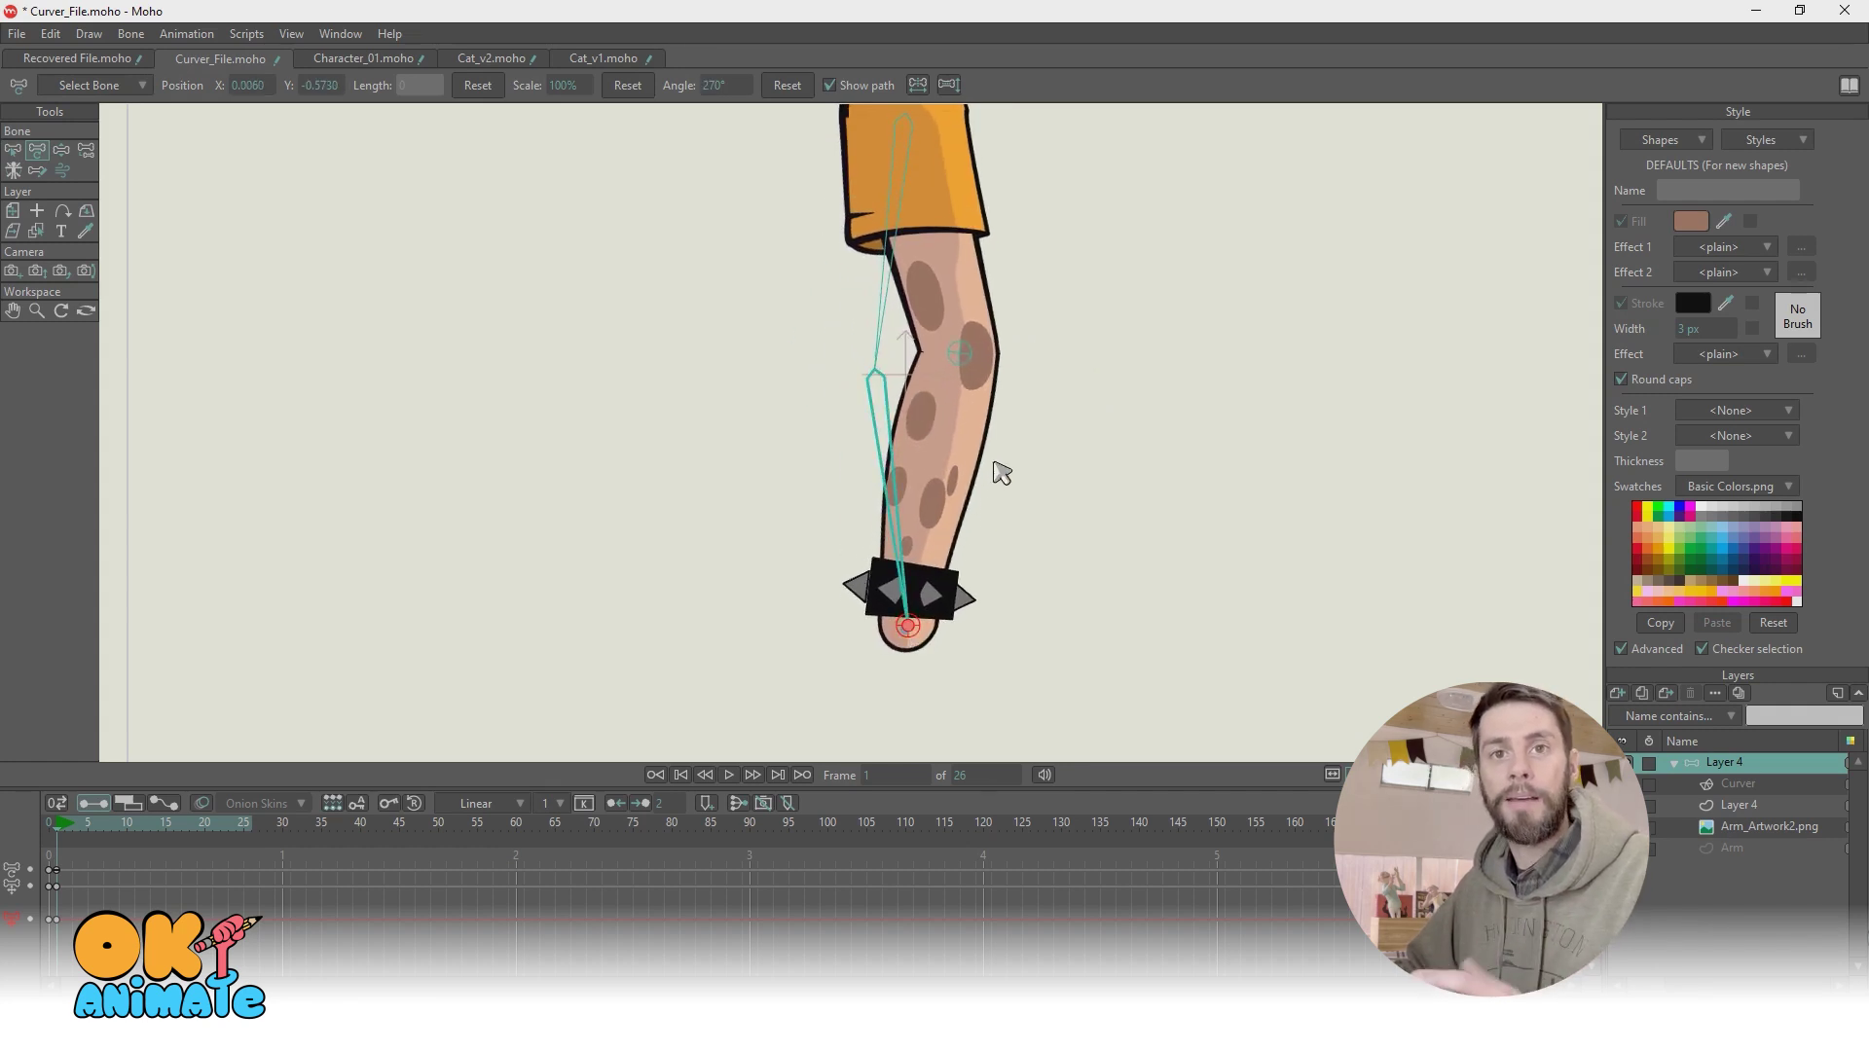
left_click_drag(960, 352, 885, 375)
left_click_drag(905, 625, 903, 633)
left_click(906, 635)
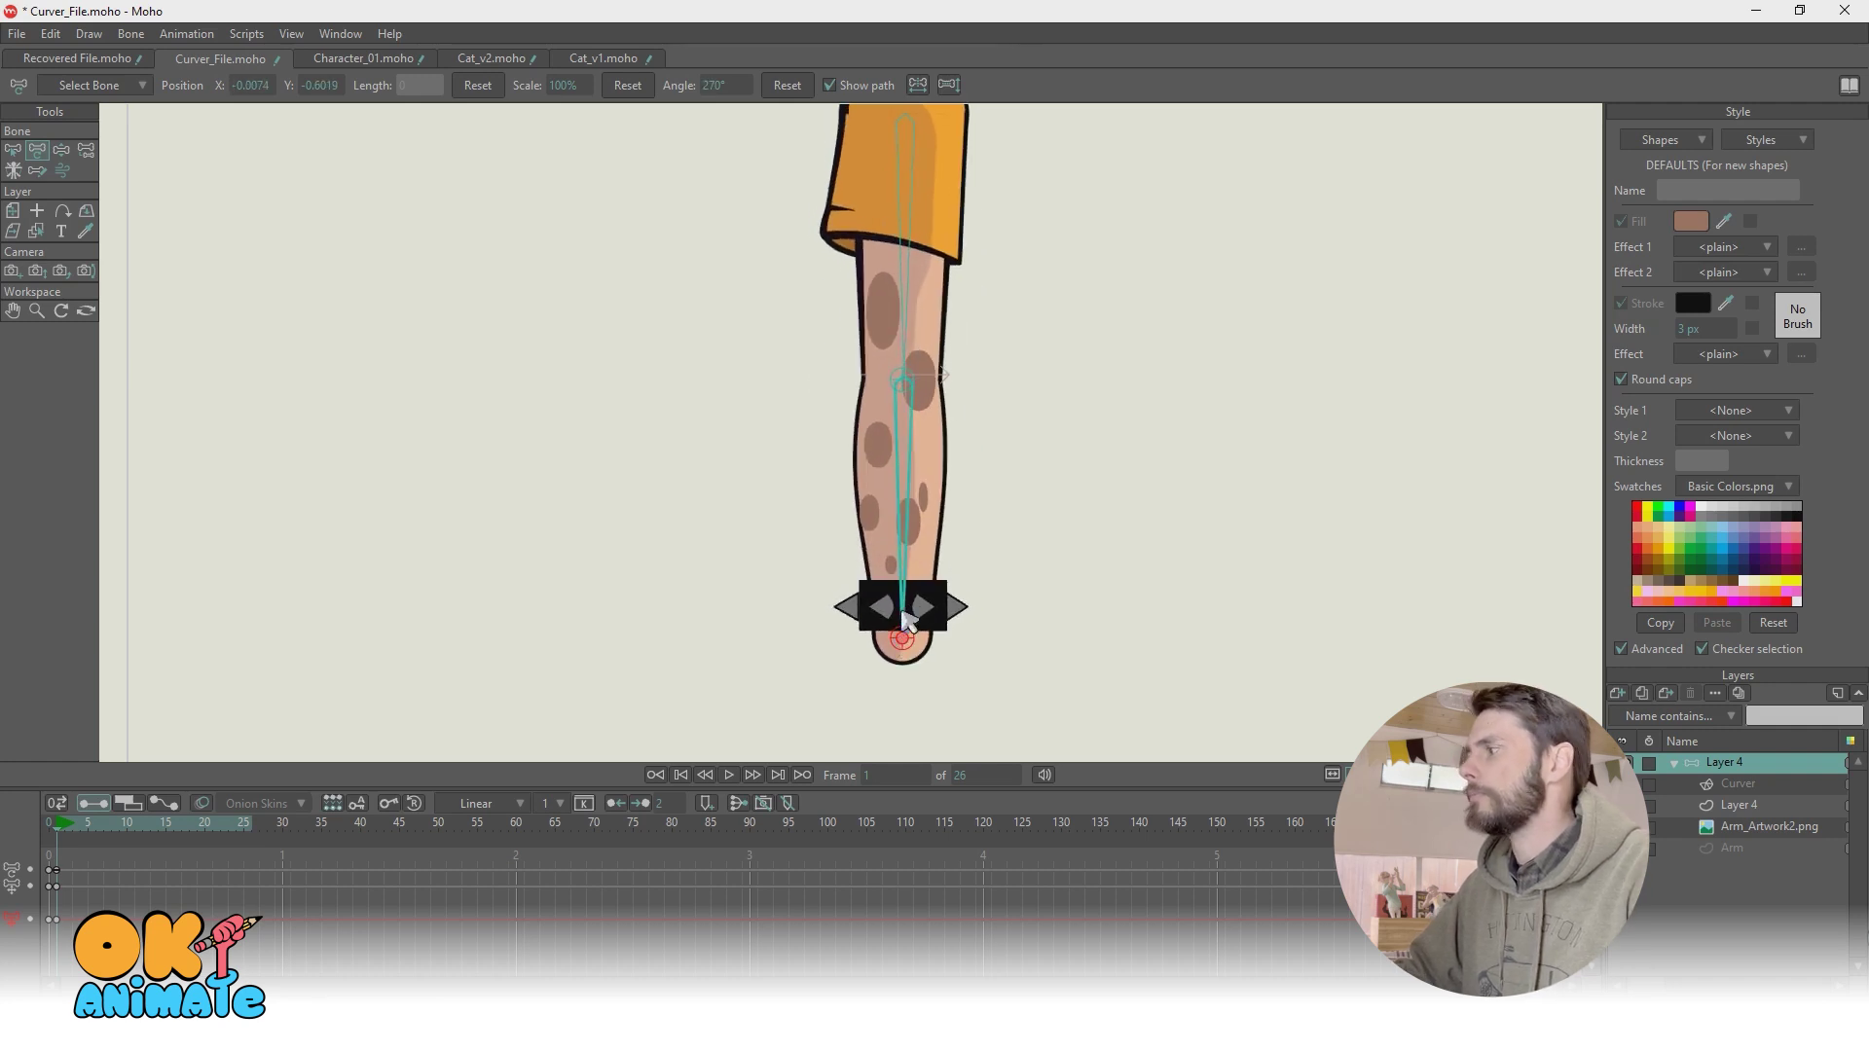
scroll(1002, 613, "down", 3)
left_click_drag(978, 550, 994, 547)
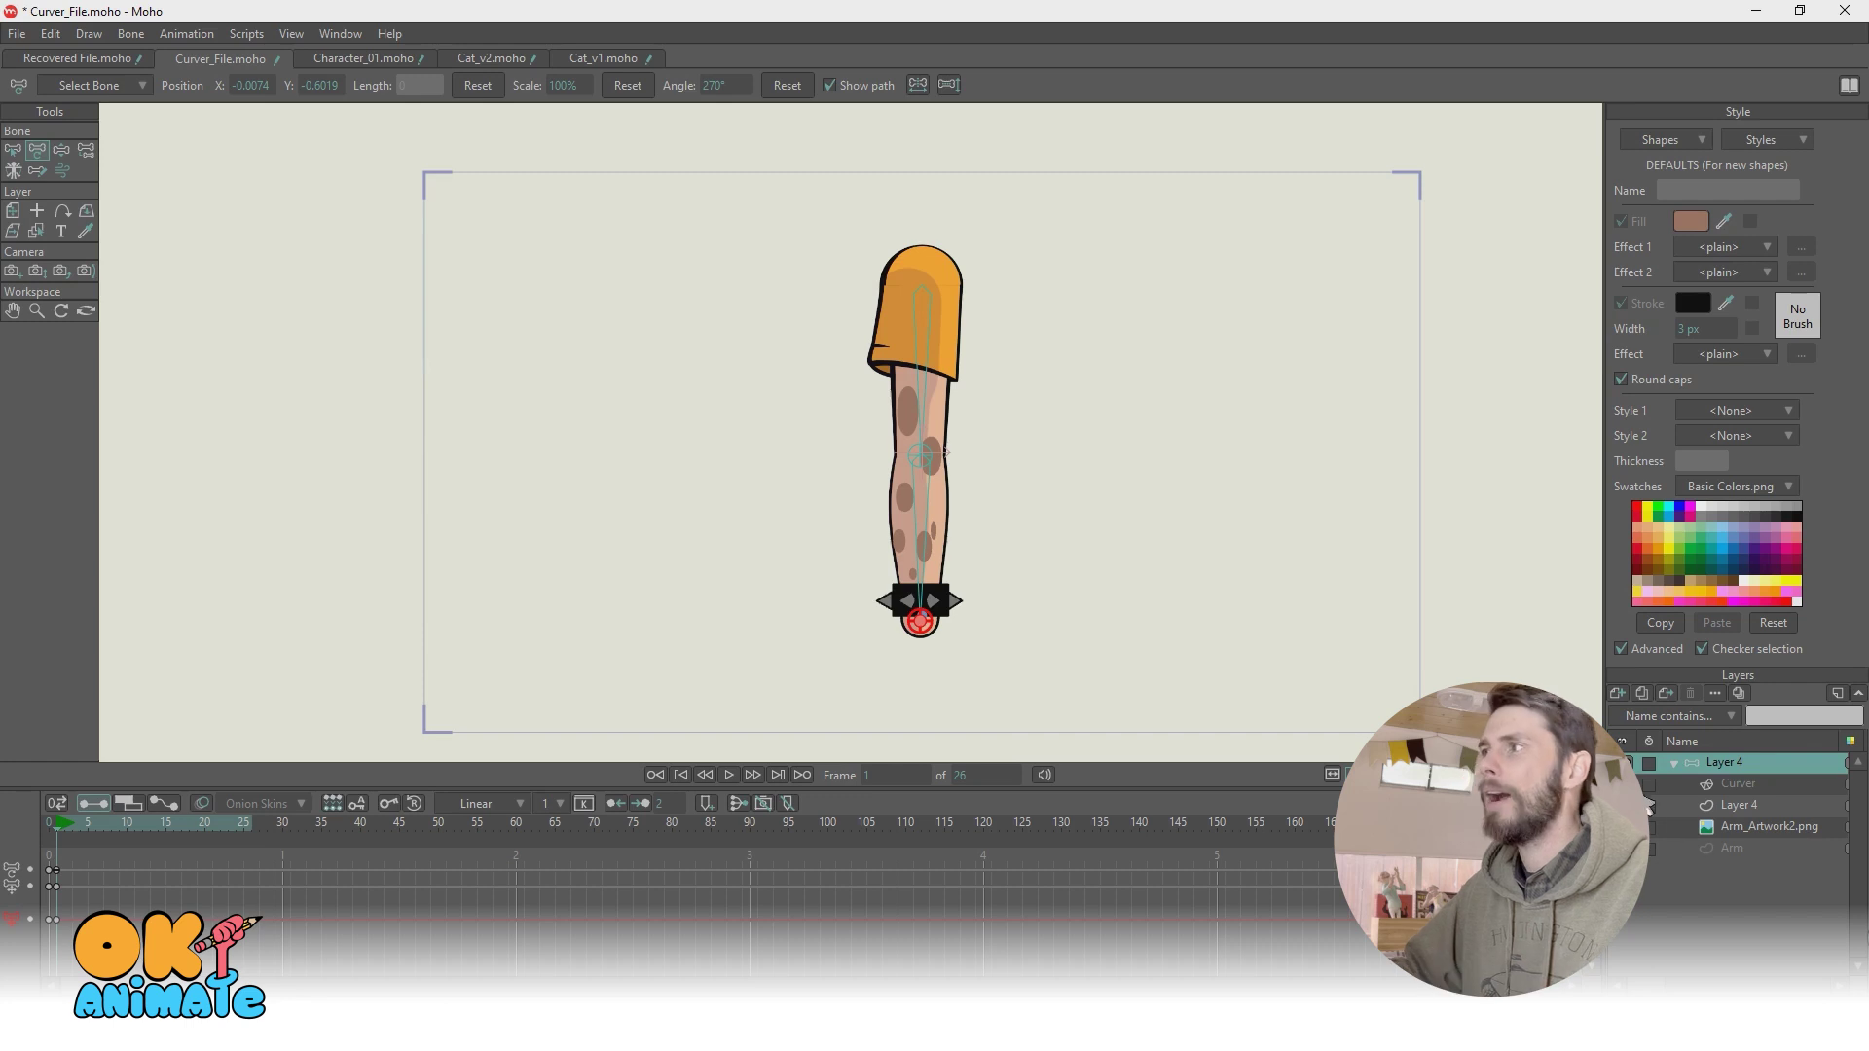
Step: Return to frame 0 and import the Arm_Artwork image into the project
left_click(59, 839)
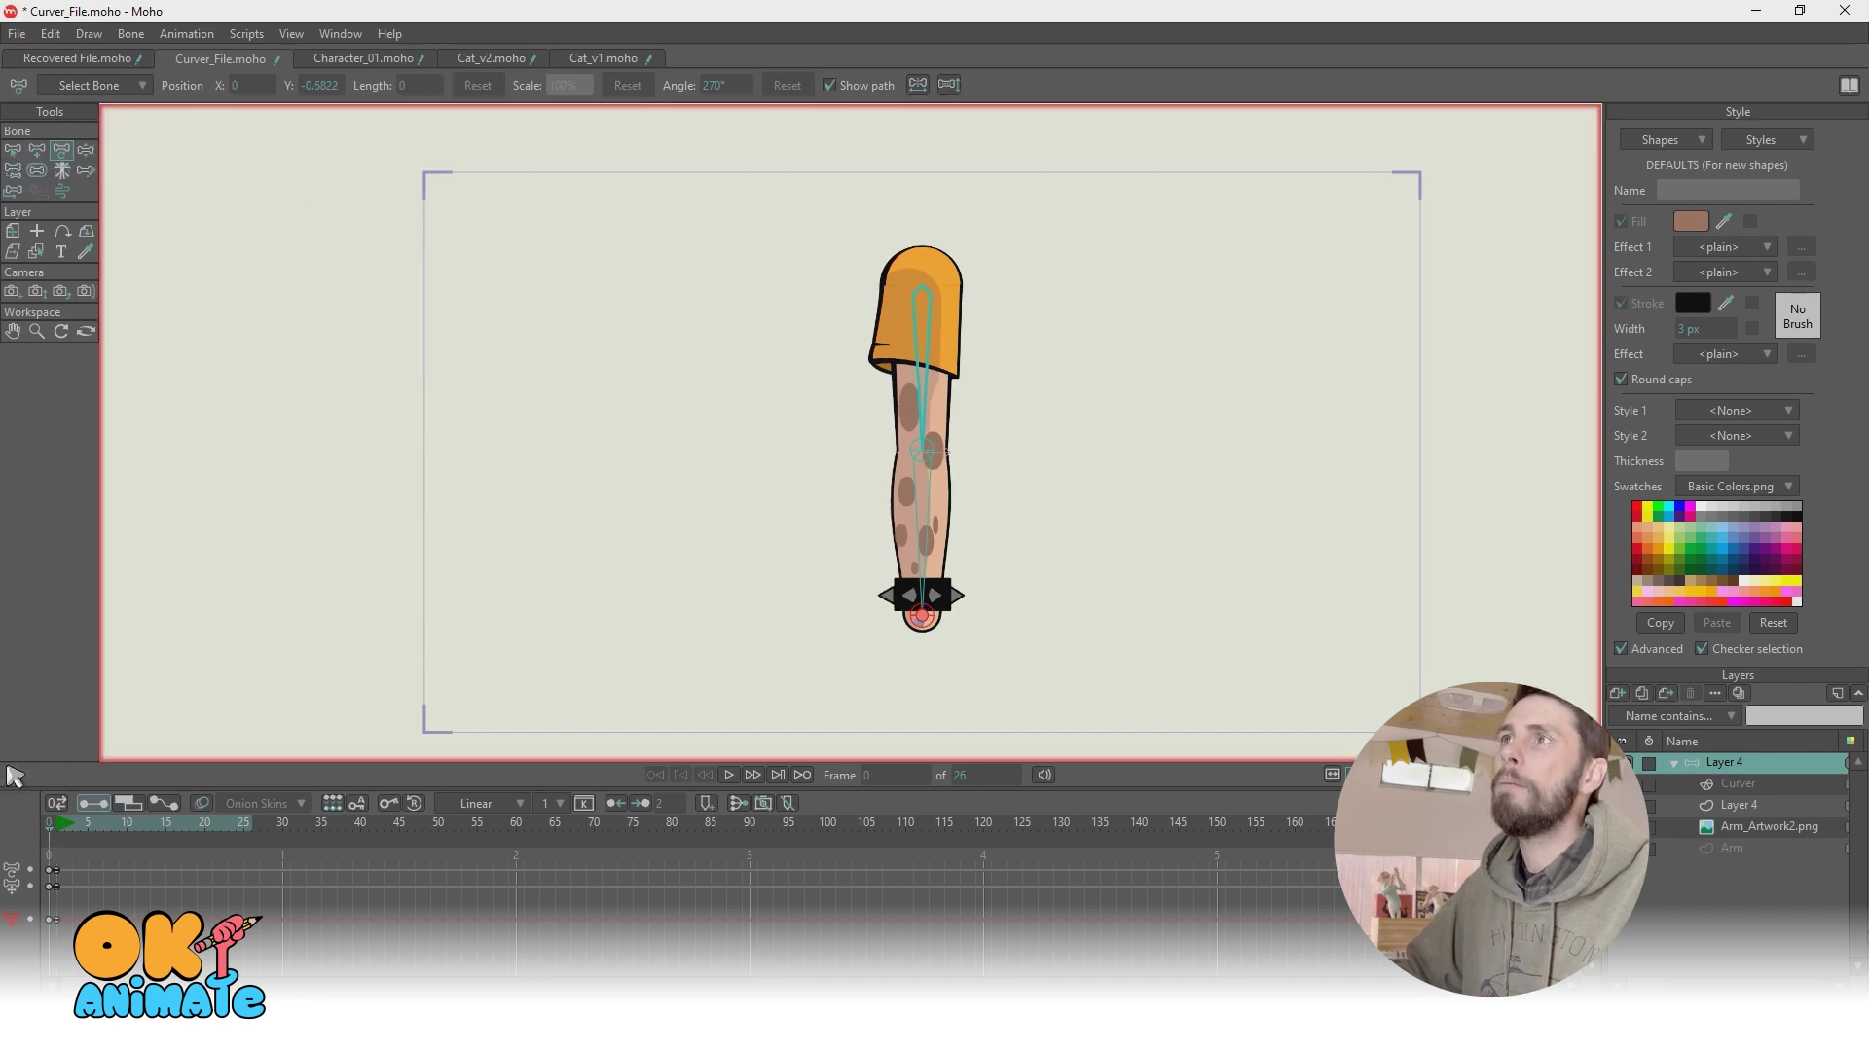
left_click(17, 33)
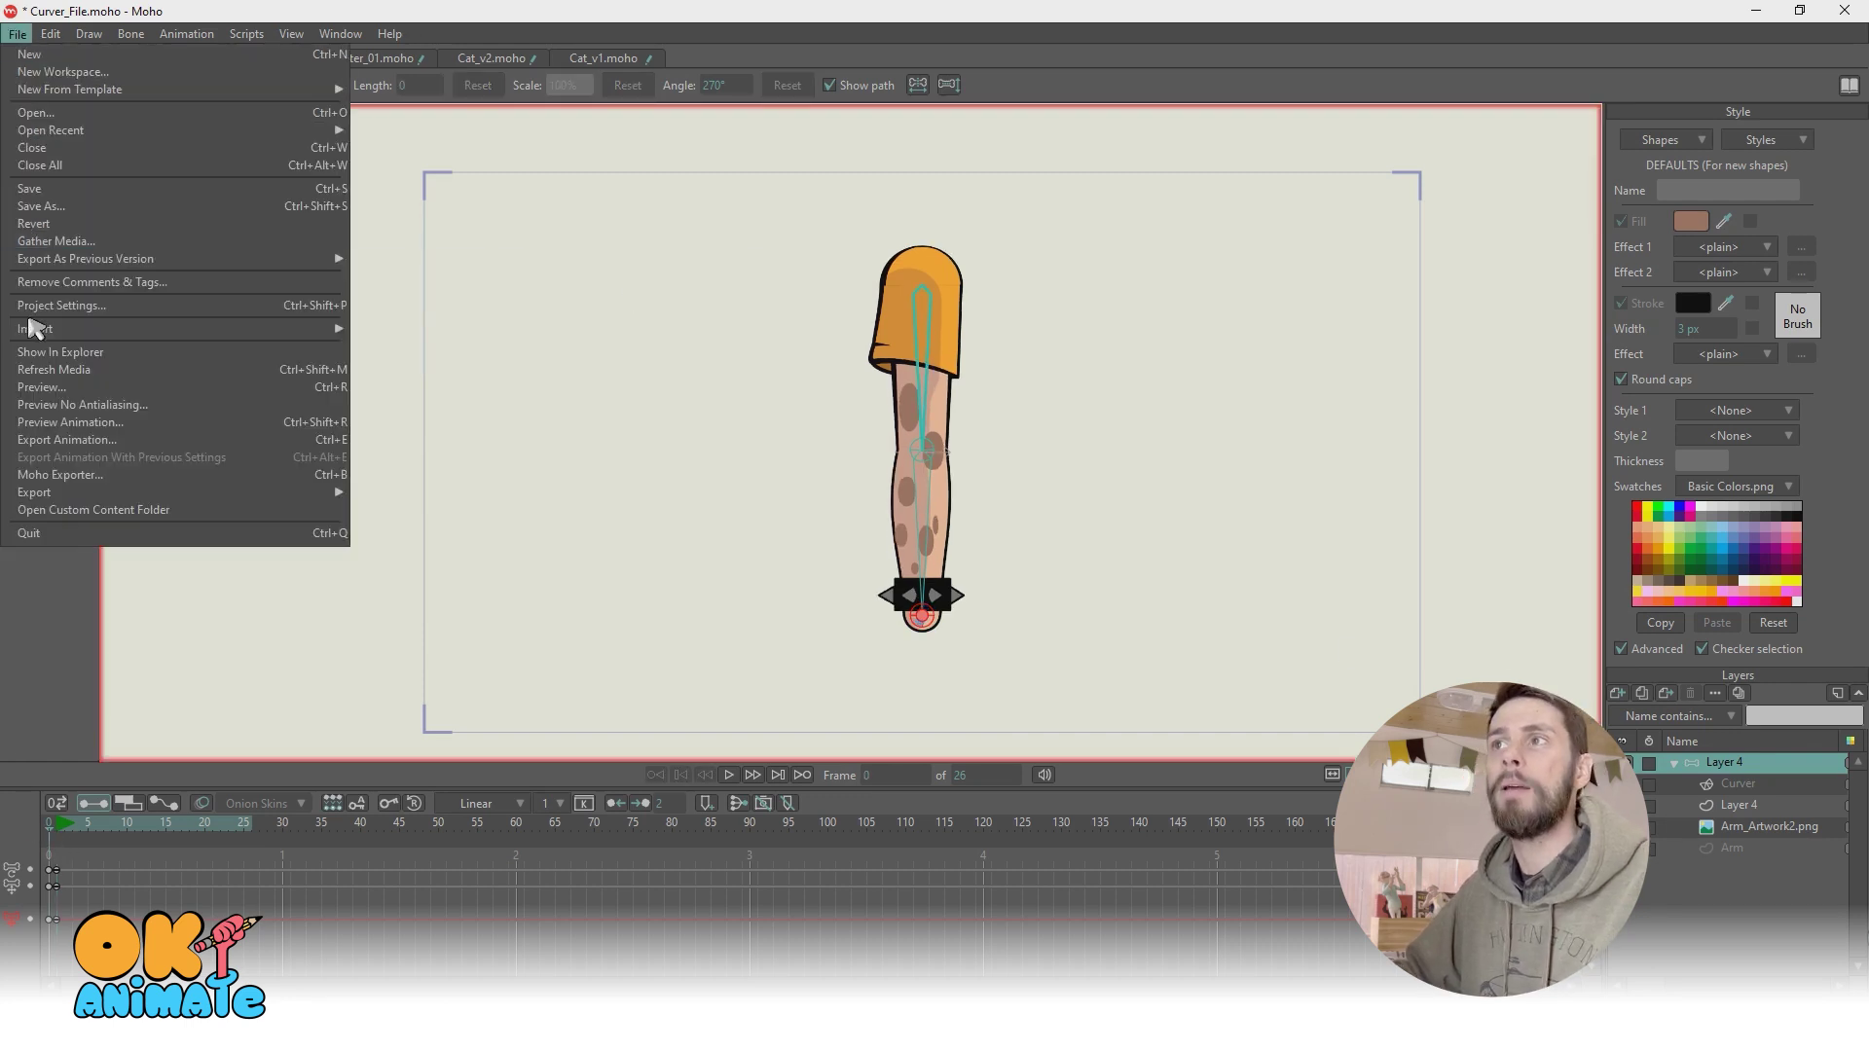
mouse_move(178, 330)
key("Return")
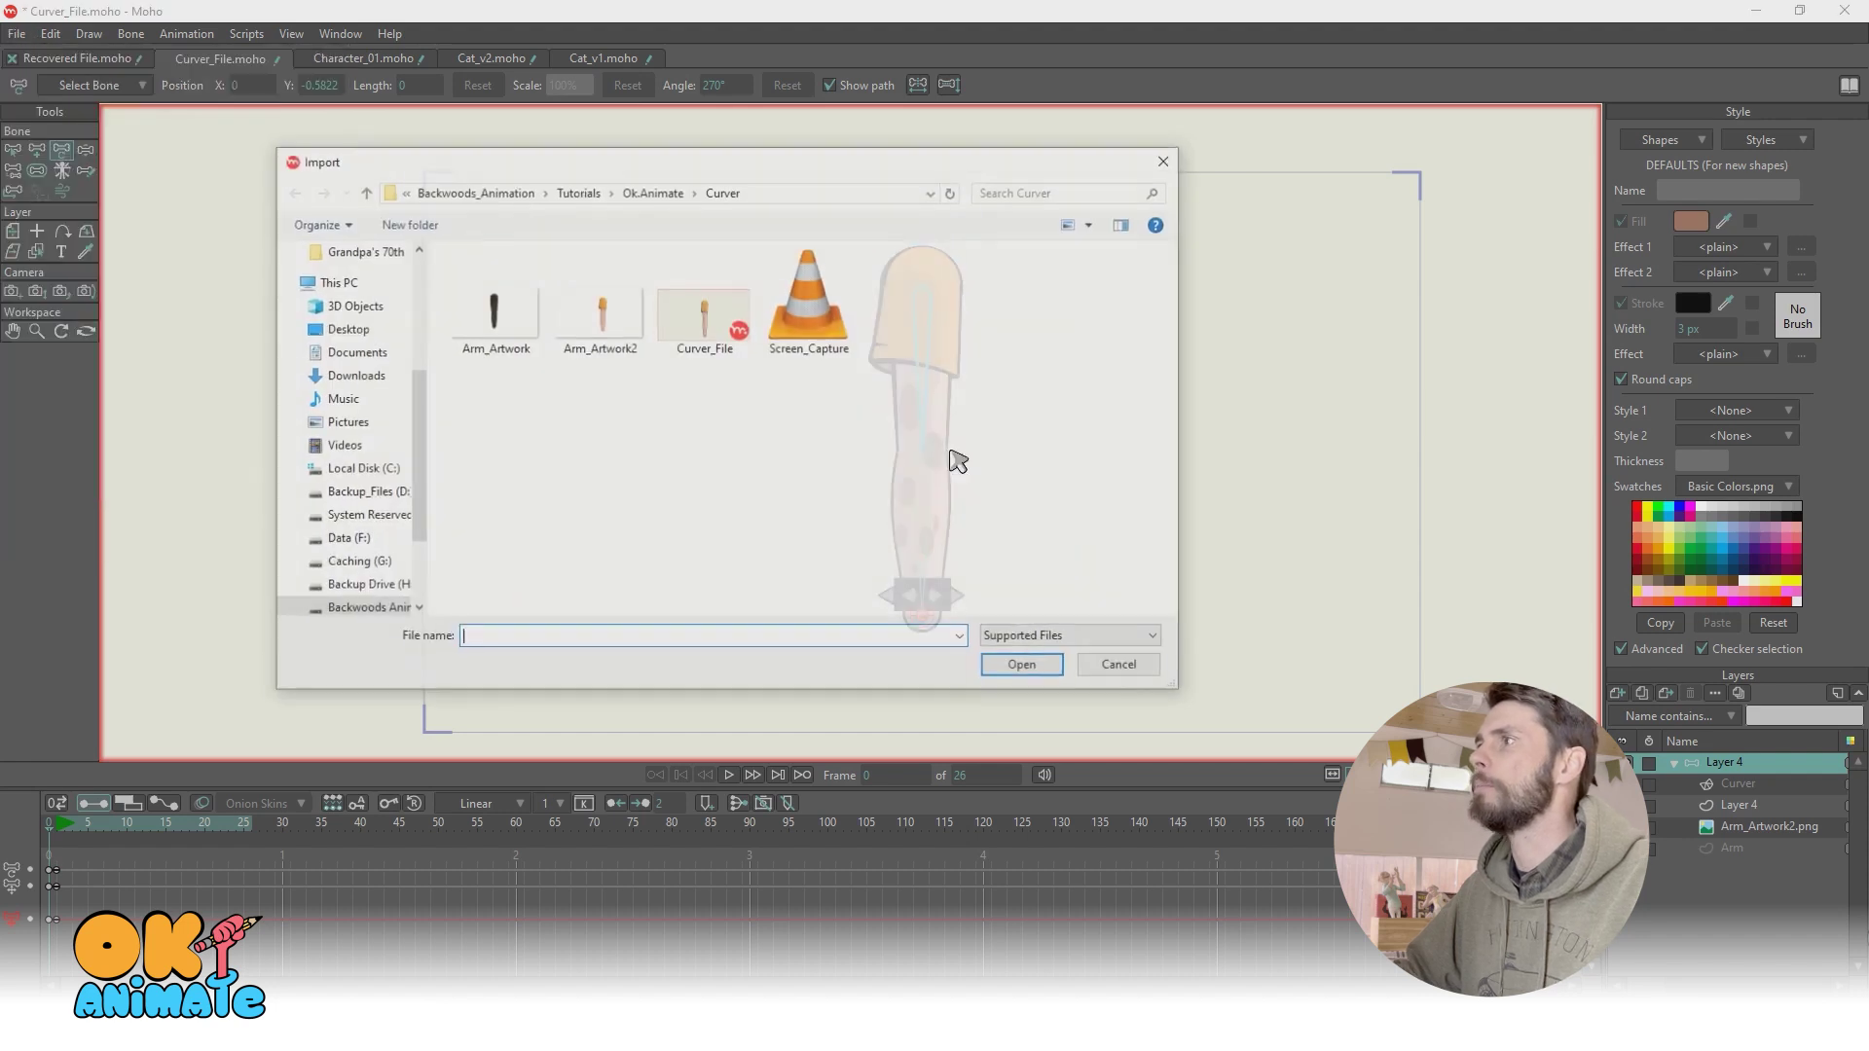
double_click(492, 291)
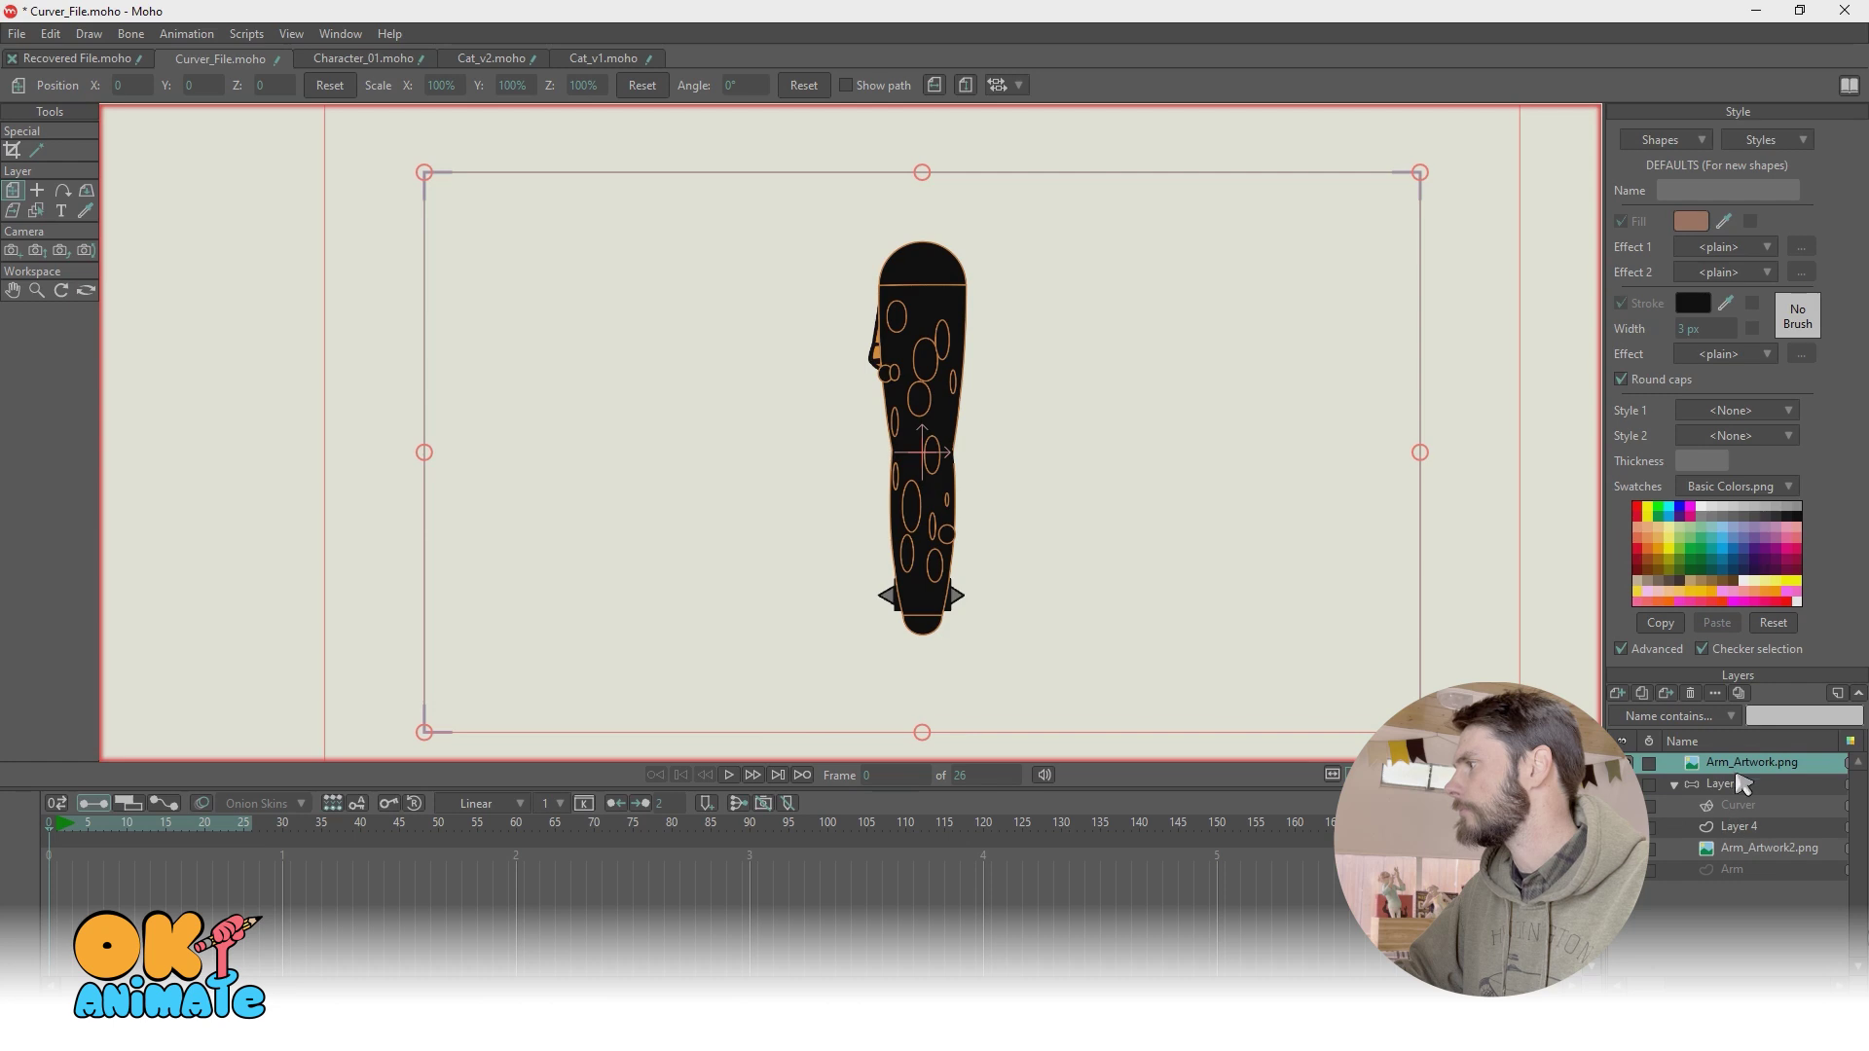
Step: Move the Arm_Artwork.png layer into the bone layer, directly beneath the Curver layer
left_click_drag(1751, 779, 1736, 818)
scroll(979, 333, "up", 3)
left_click_drag(970, 435, 999, 370)
scroll(1011, 390, "down", 1)
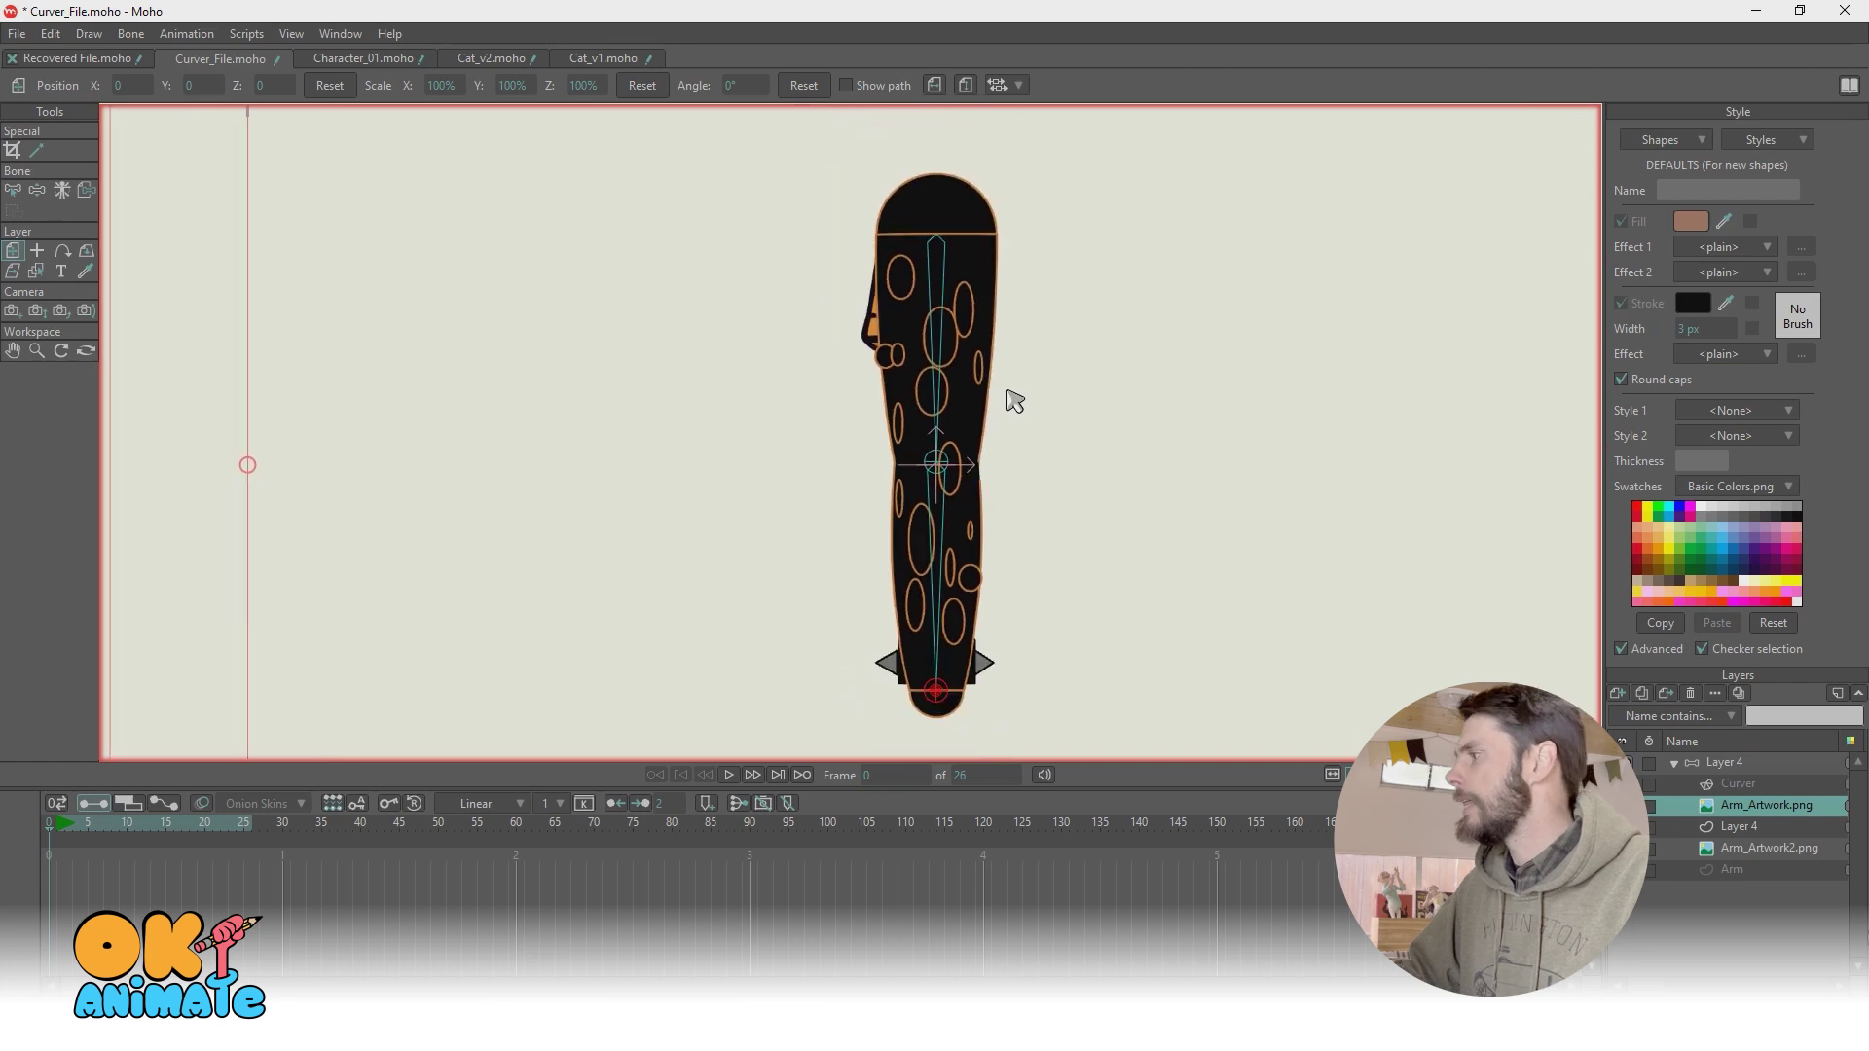
Step: Set the warp layer of the Arm_Artwork.png image layer to Curver
left_click(1763, 803)
double_click(1732, 816)
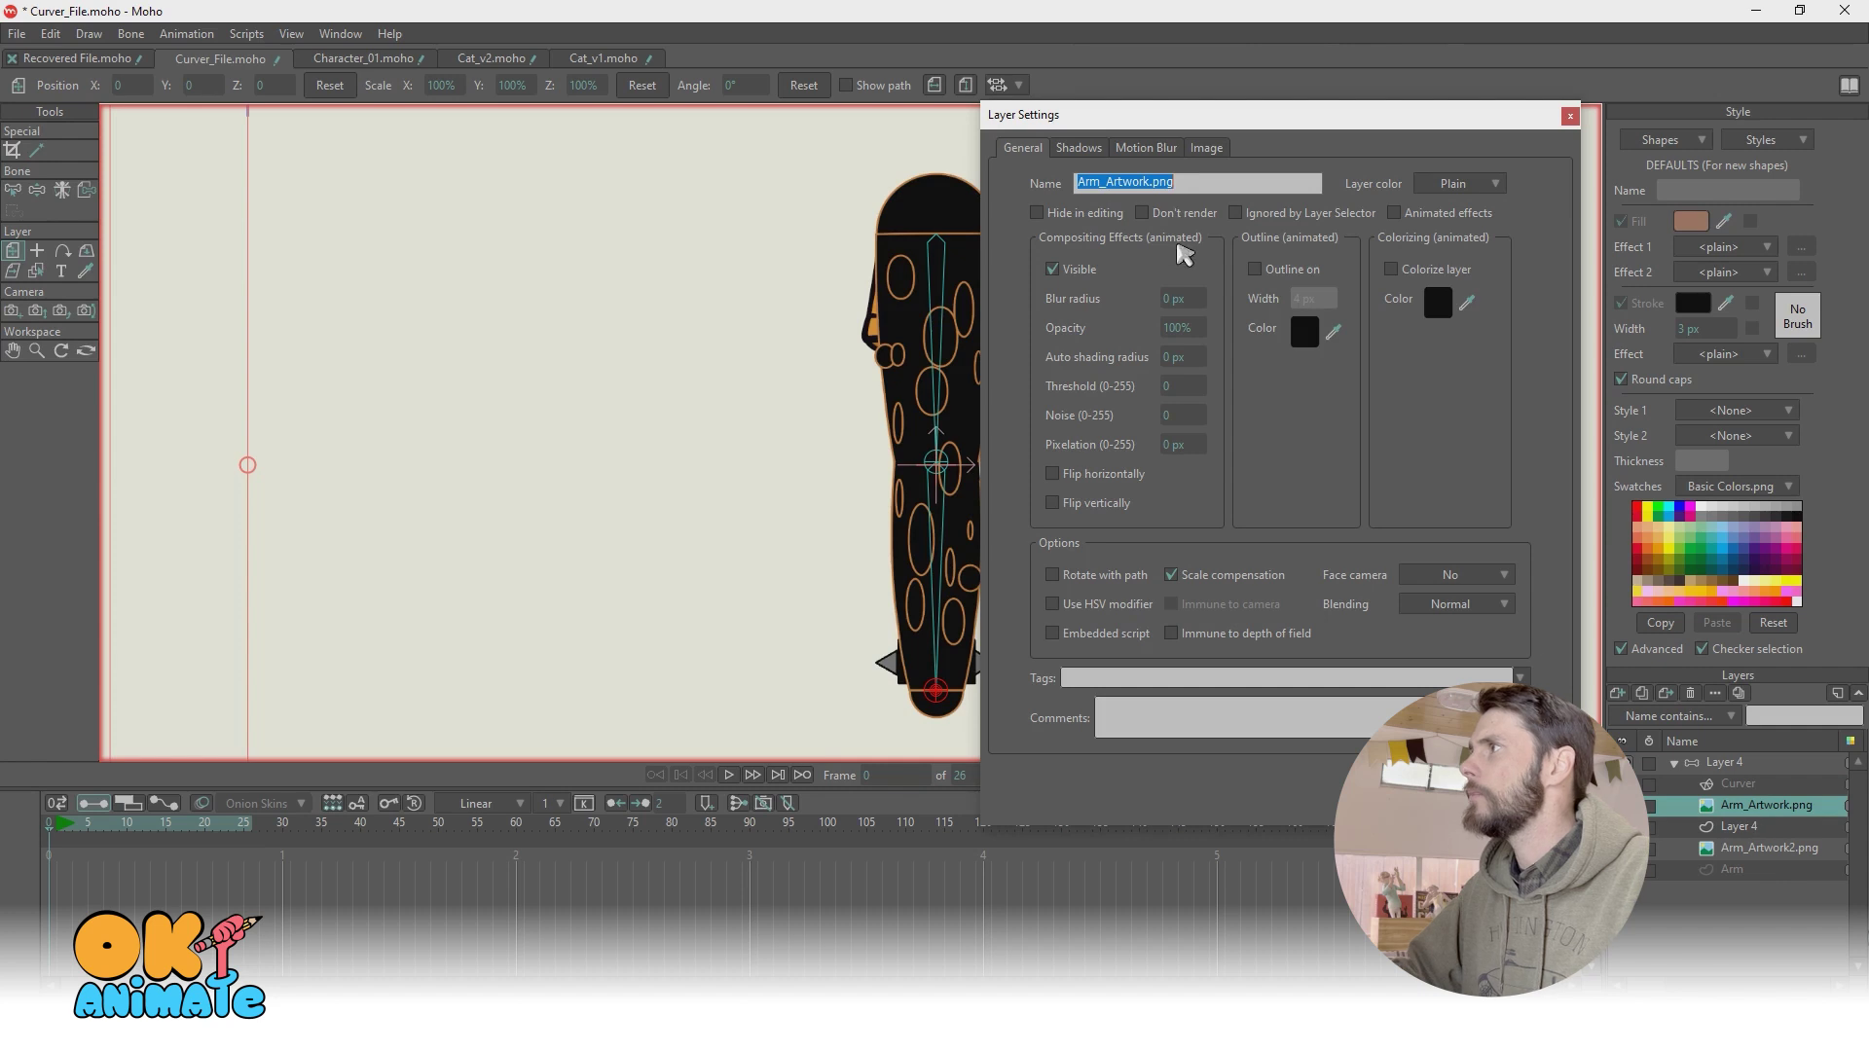
left_click(1207, 148)
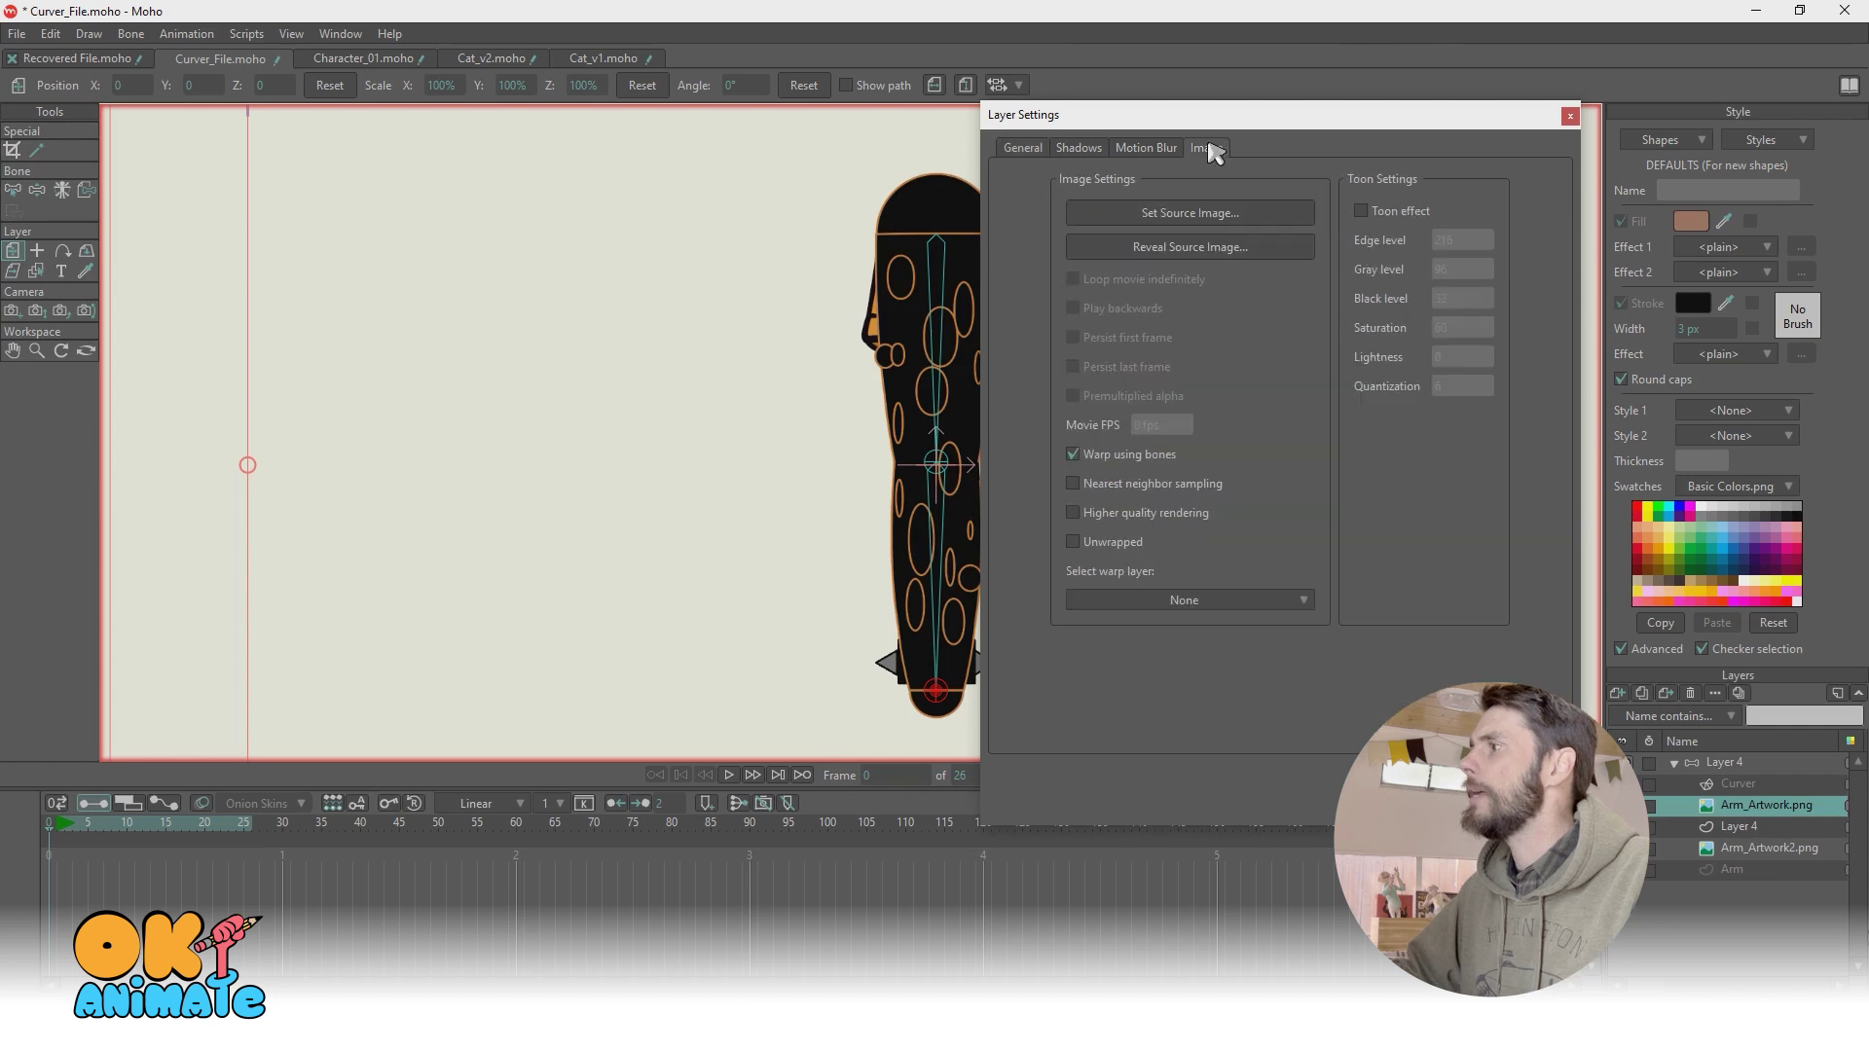
left_click(1198, 604)
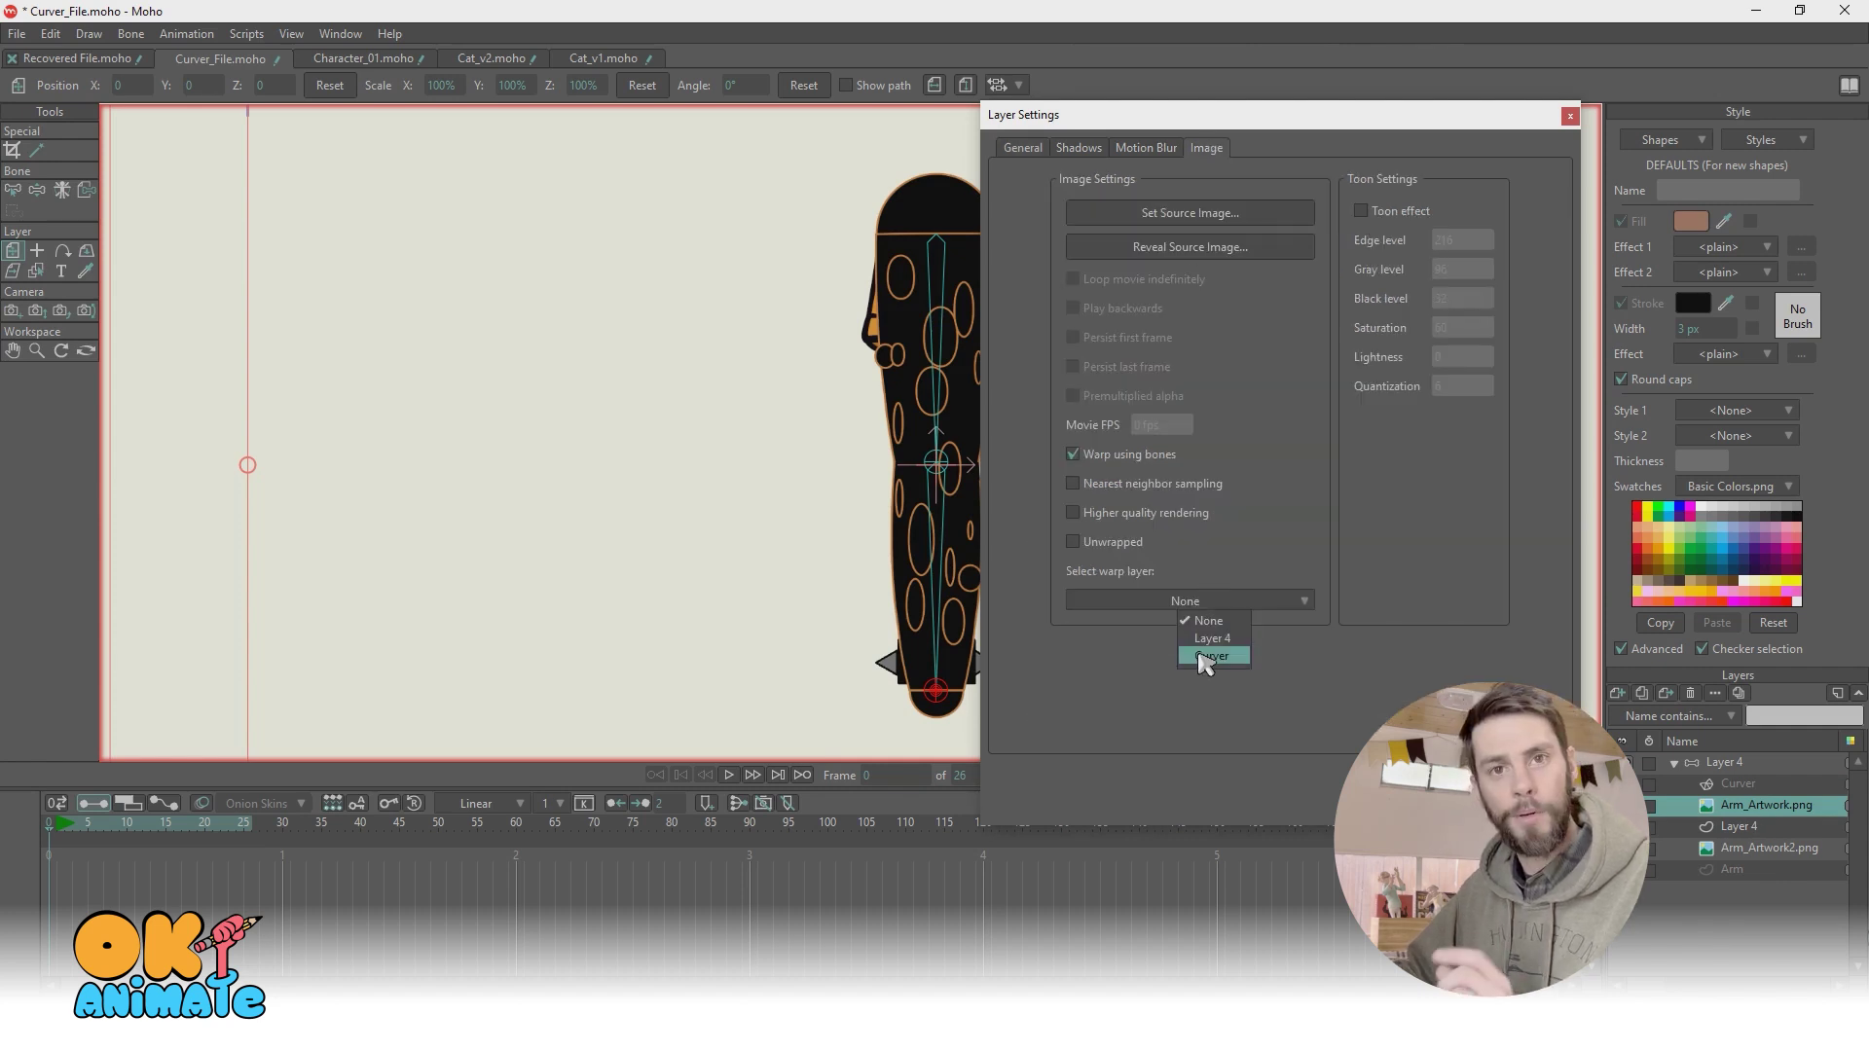
left_click(1212, 656)
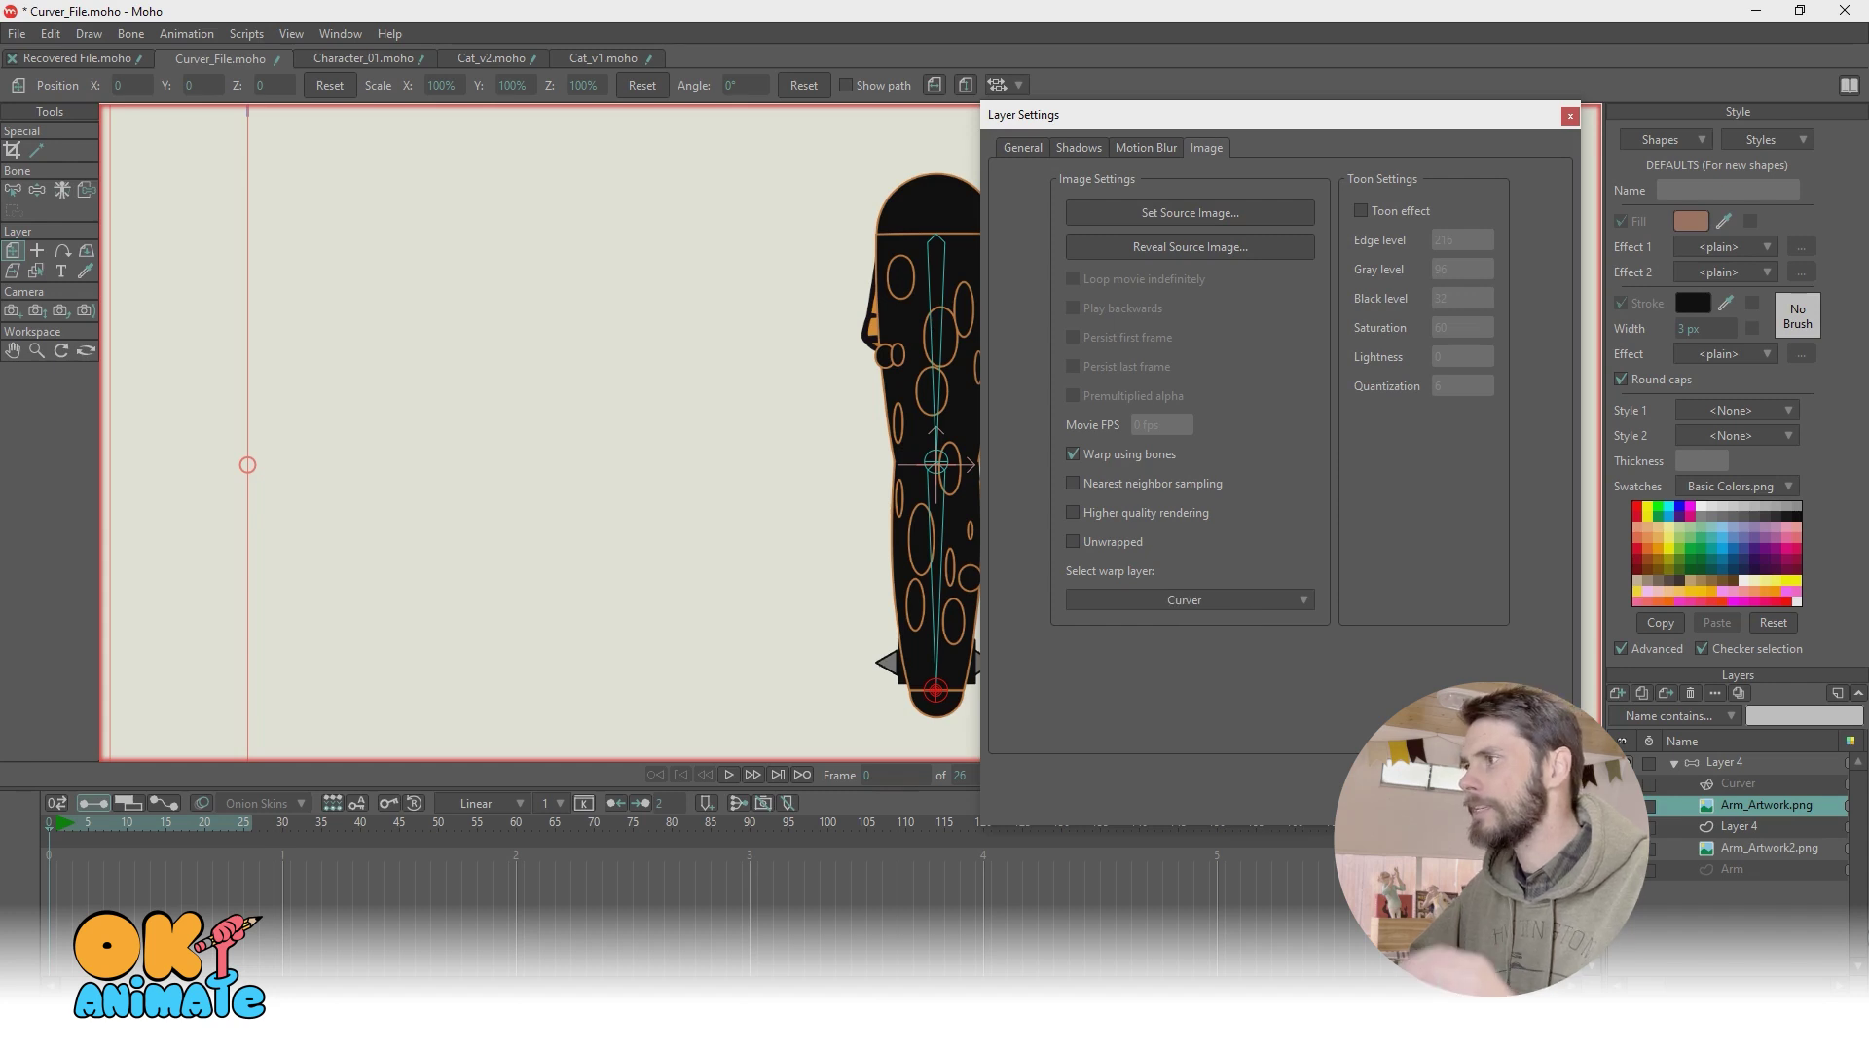
left_click(1372, 790)
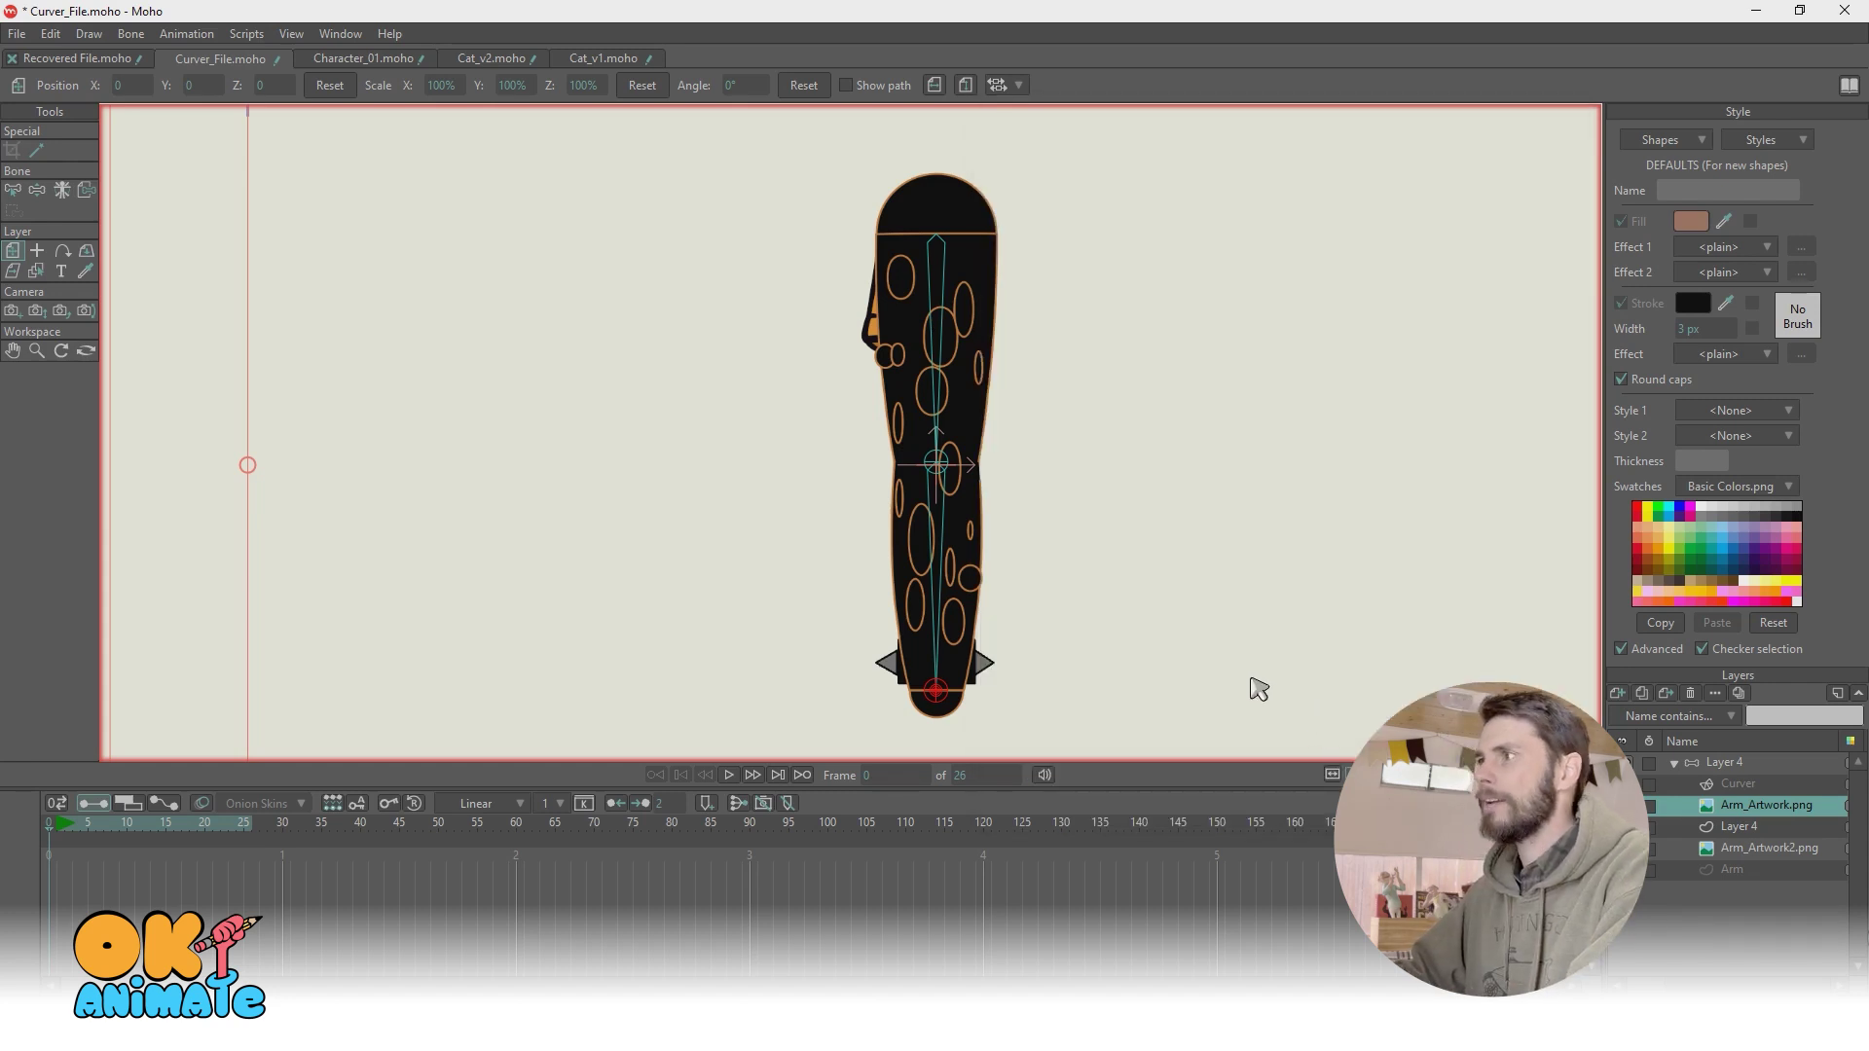
Step: Select the bone layer at frame 1, bend the arm with the wrist bone, and straighten it again
key("ctrl+Right")
left_click(1715, 768)
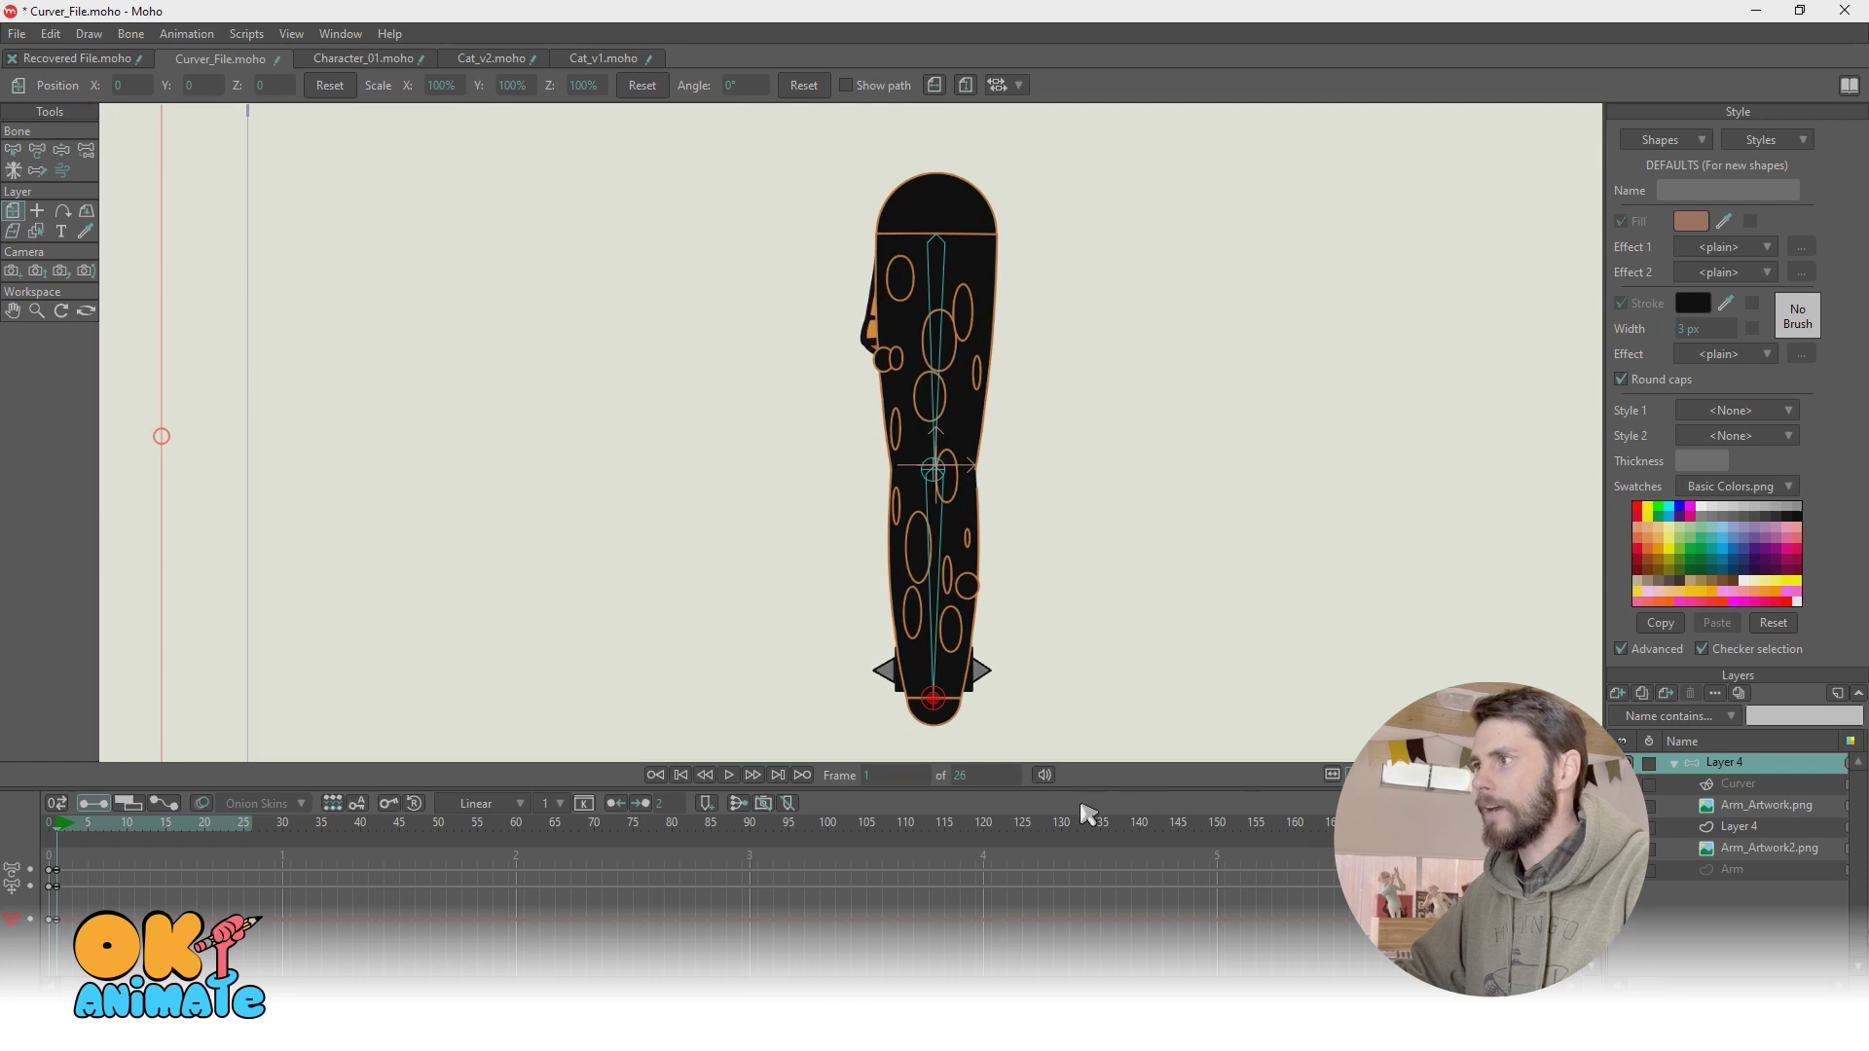
left_click_drag(945, 697, 1186, 420)
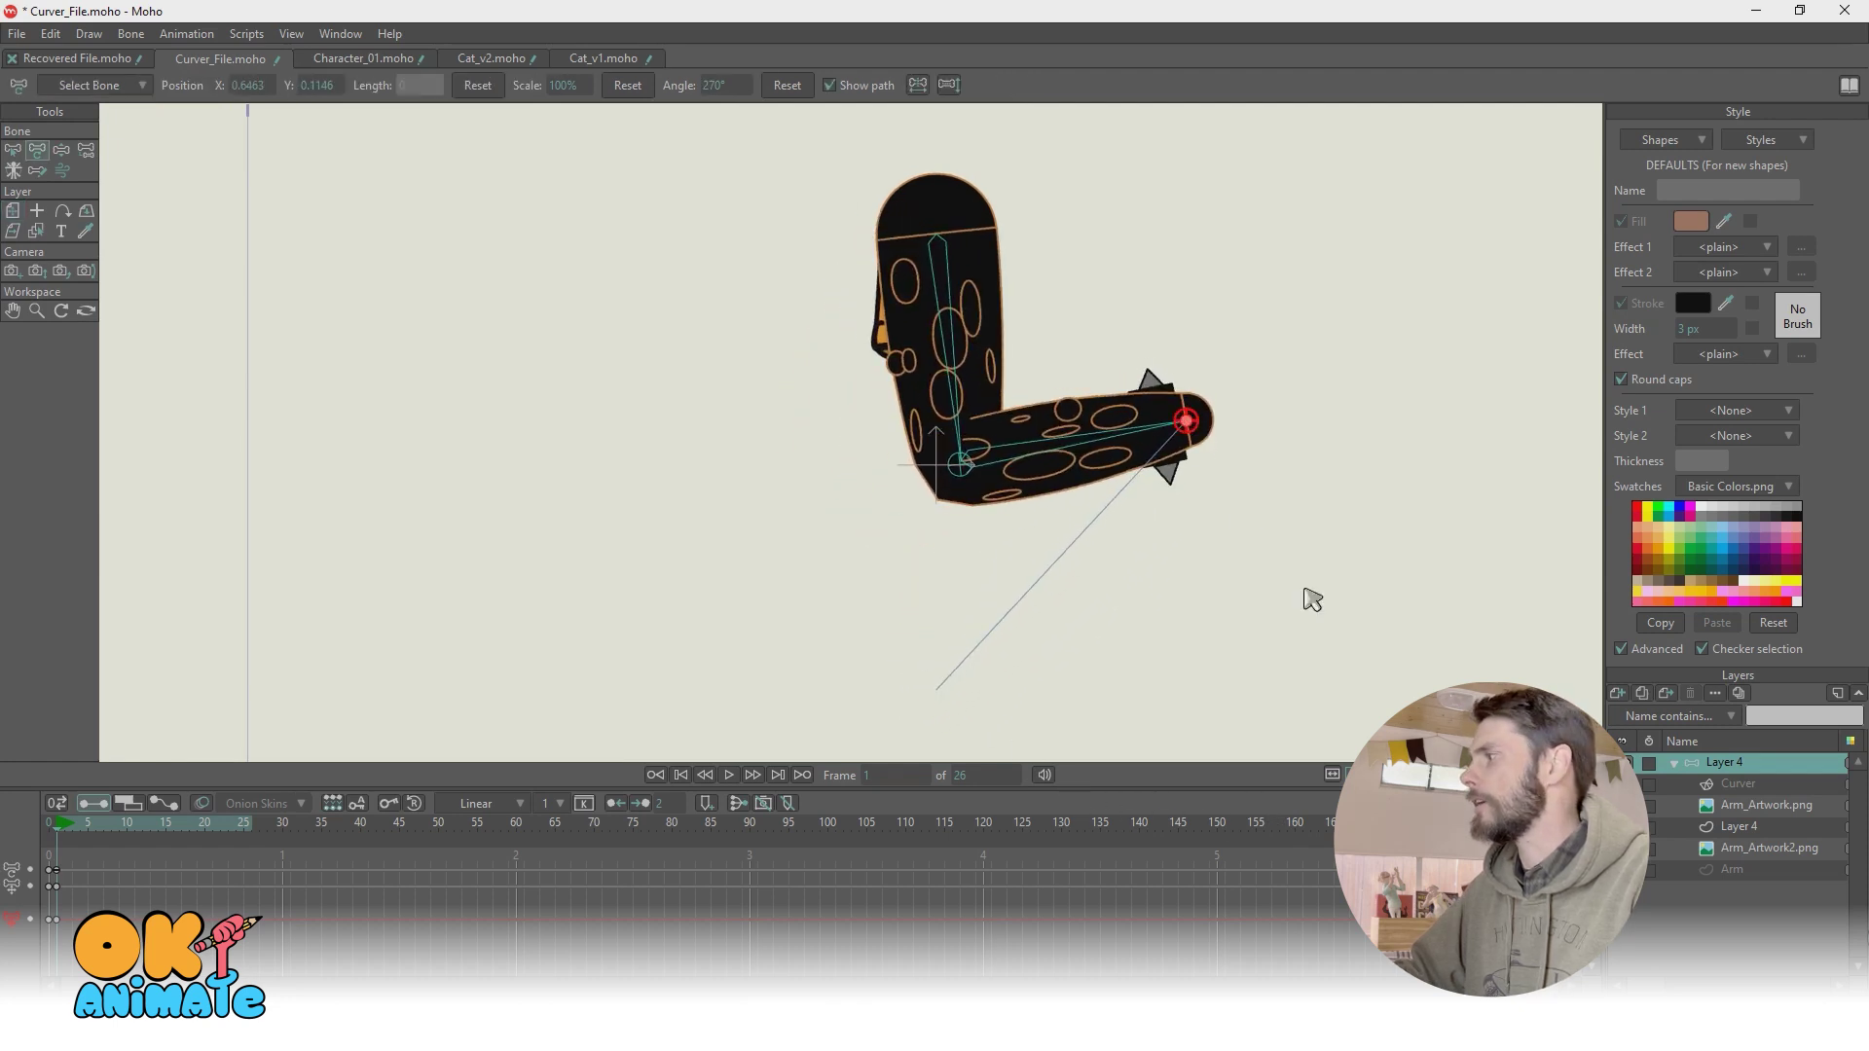
left_click_drag(1188, 420, 1112, 591)
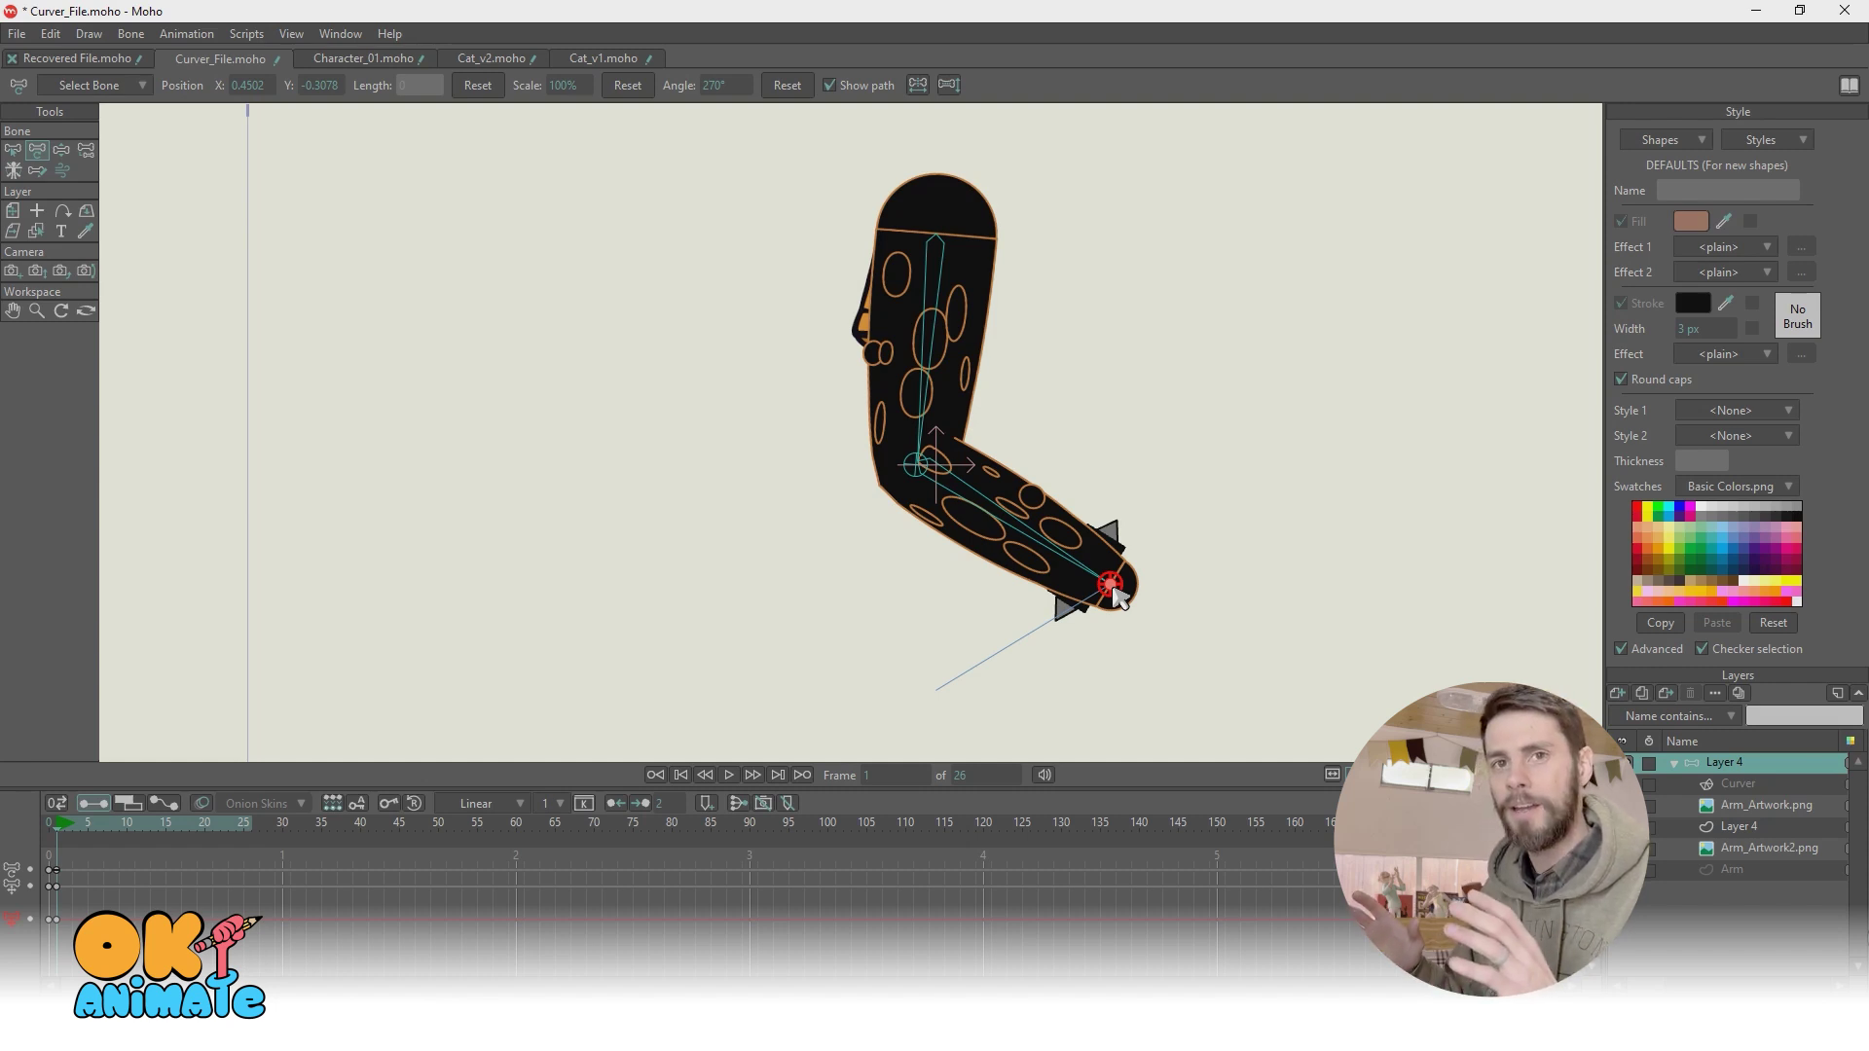
left_click_drag(1113, 588, 940, 698)
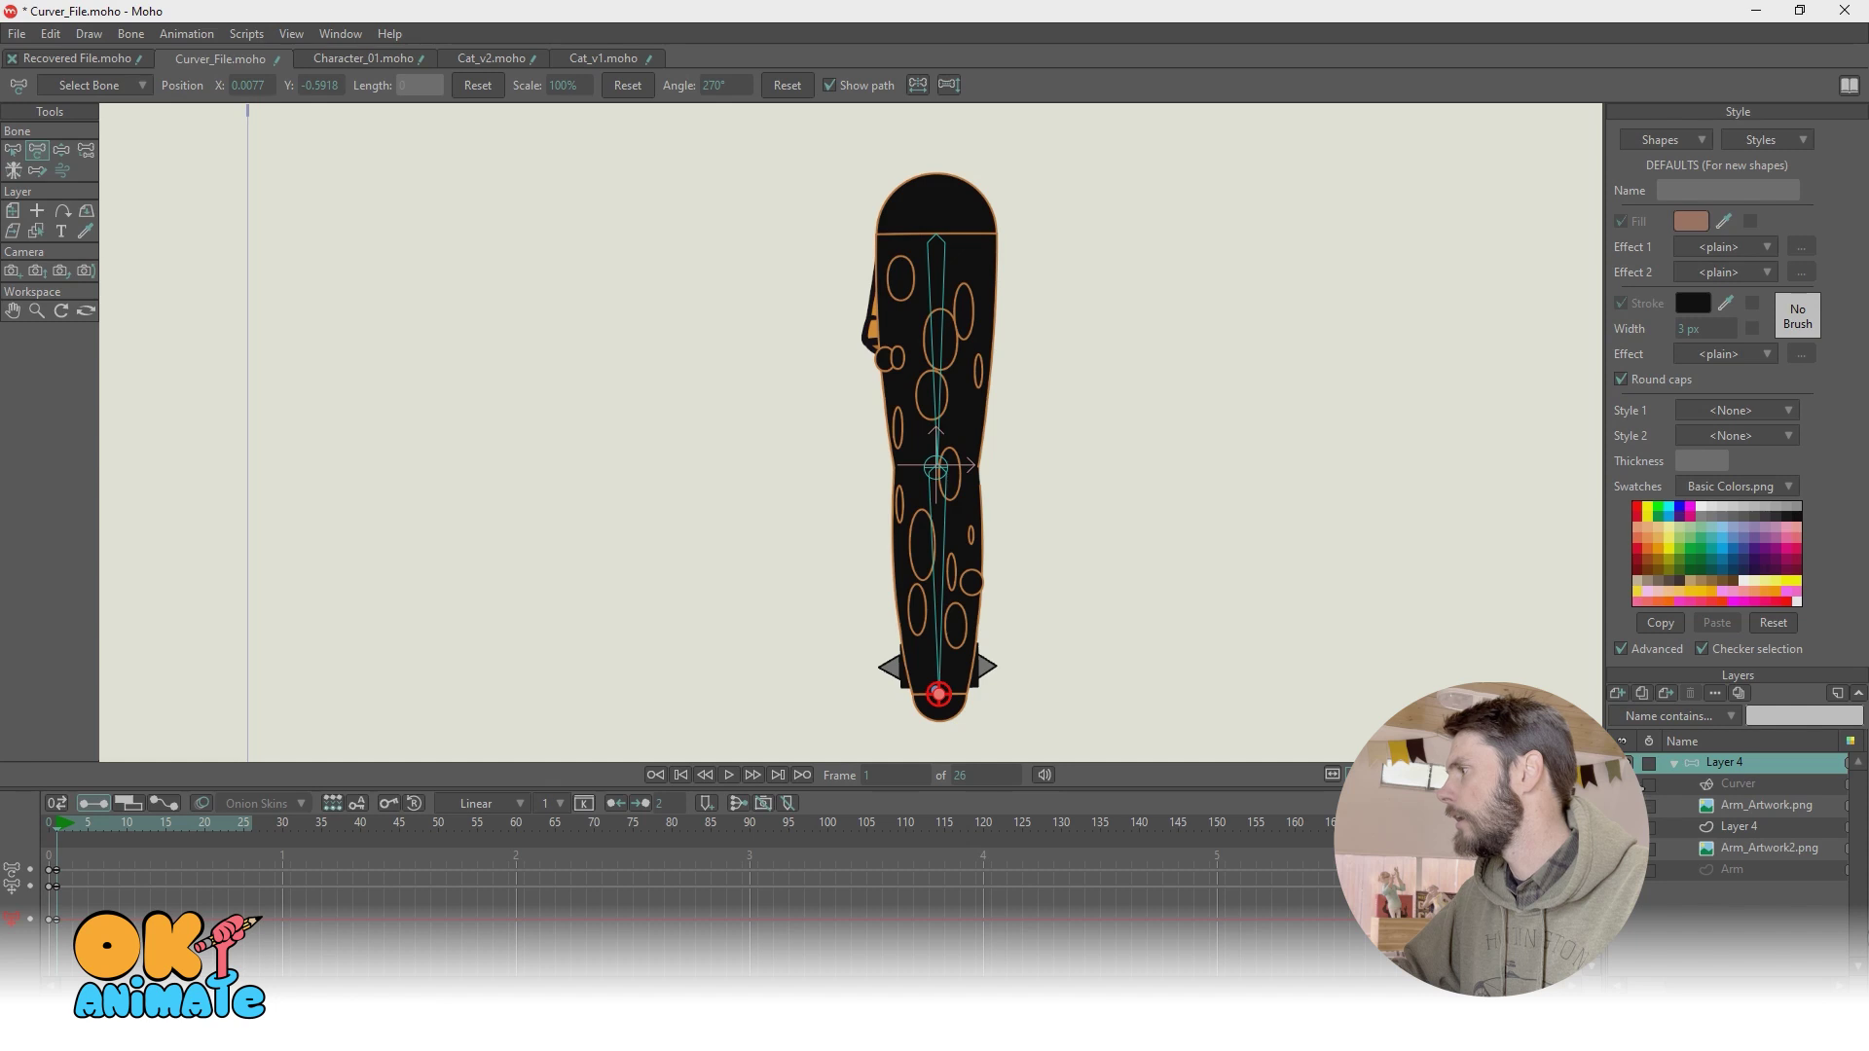
Step: Hide Arm_Artwork.png, the wristband's vector layer and Arm_Artwork2.png, and show the Arm layer
left_click(1622, 805)
left_click(1621, 826)
left_click(1622, 847)
left_click(1622, 869)
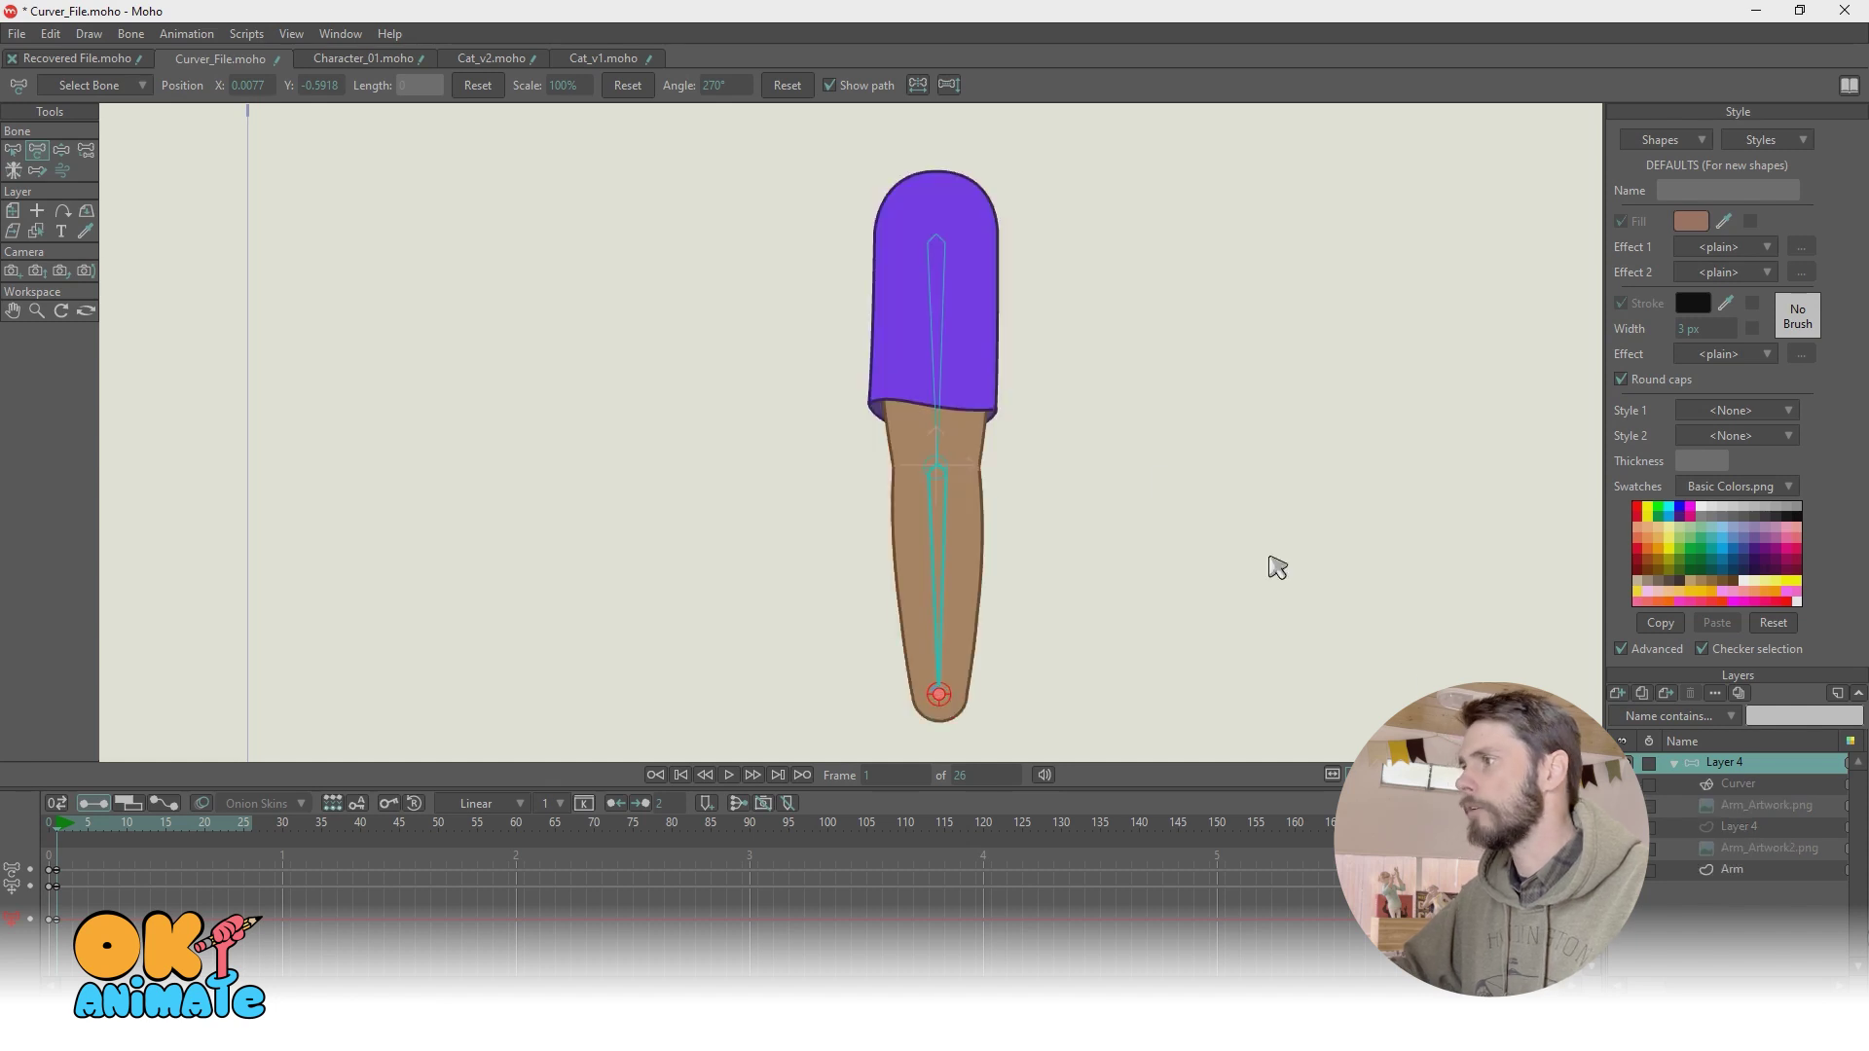
Step: Bend the vector arm sideways at frame 1 with the wrist bone and fine-tune the elbow position
left_click_drag(1132, 568, 1153, 533)
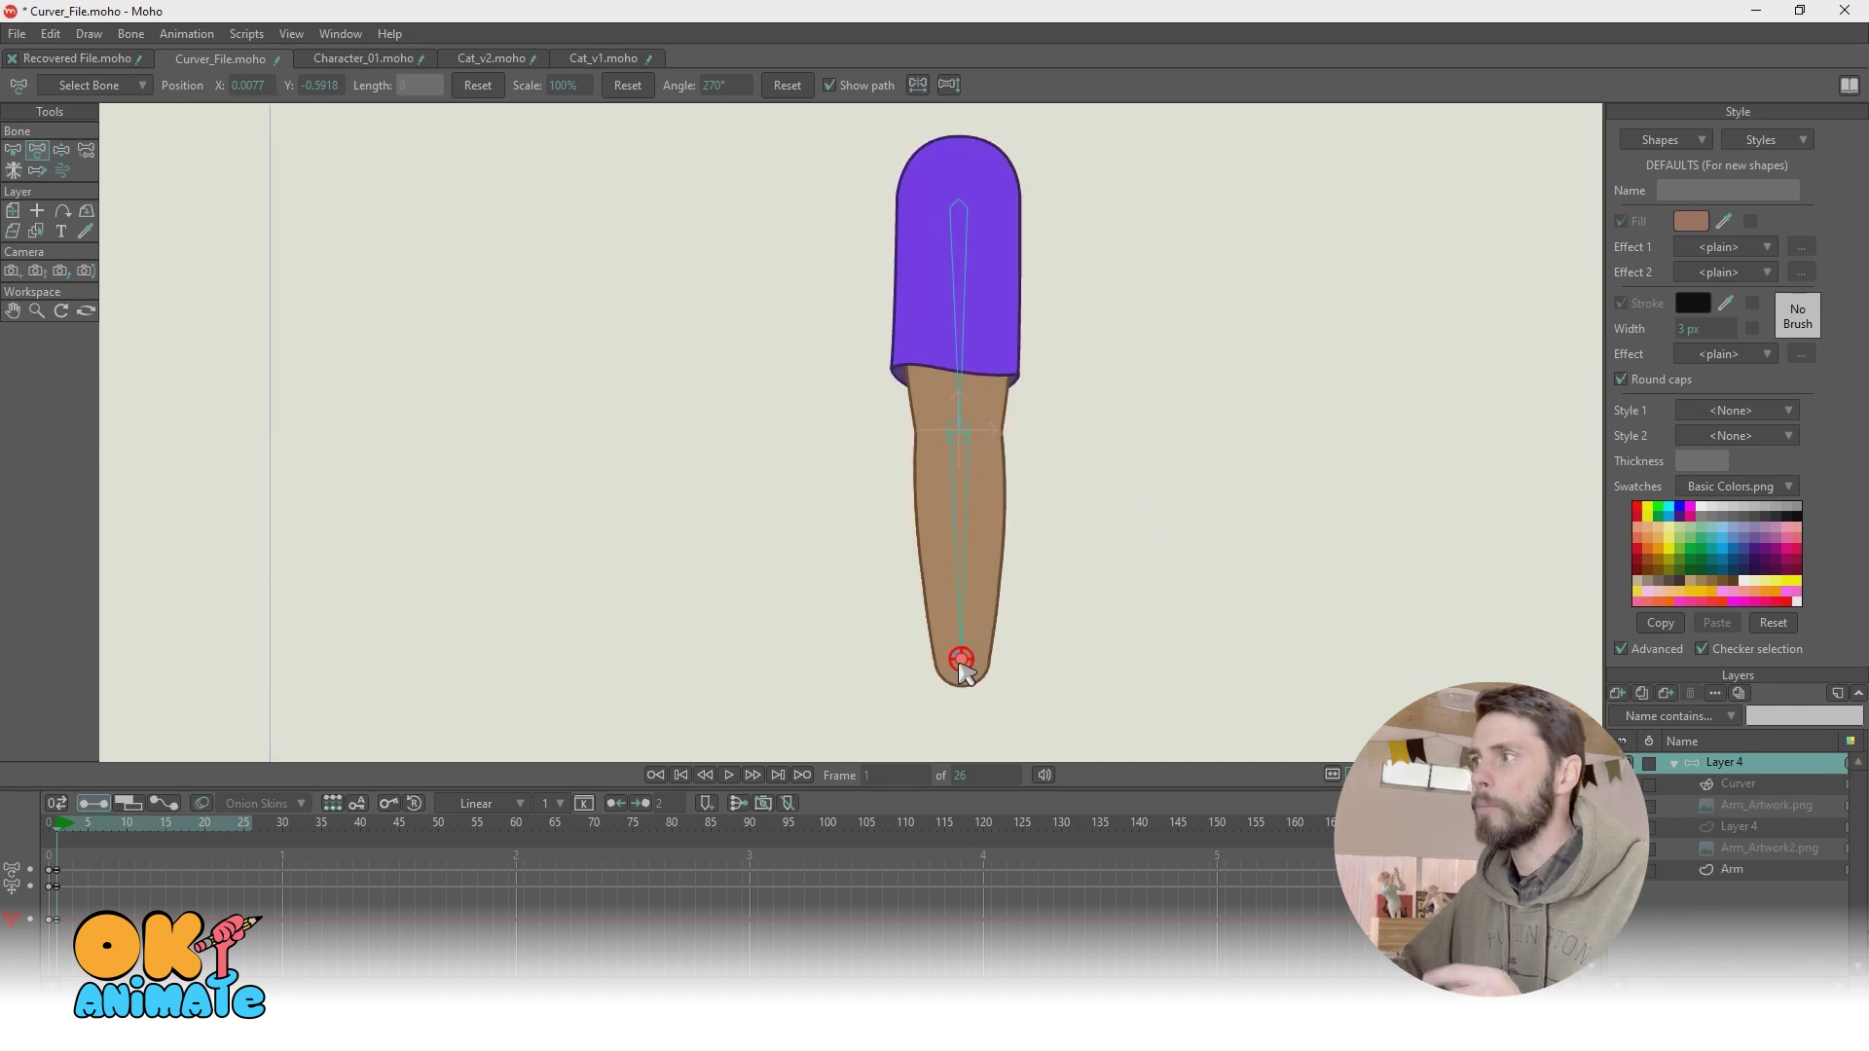
left_click_drag(963, 669, 1145, 434)
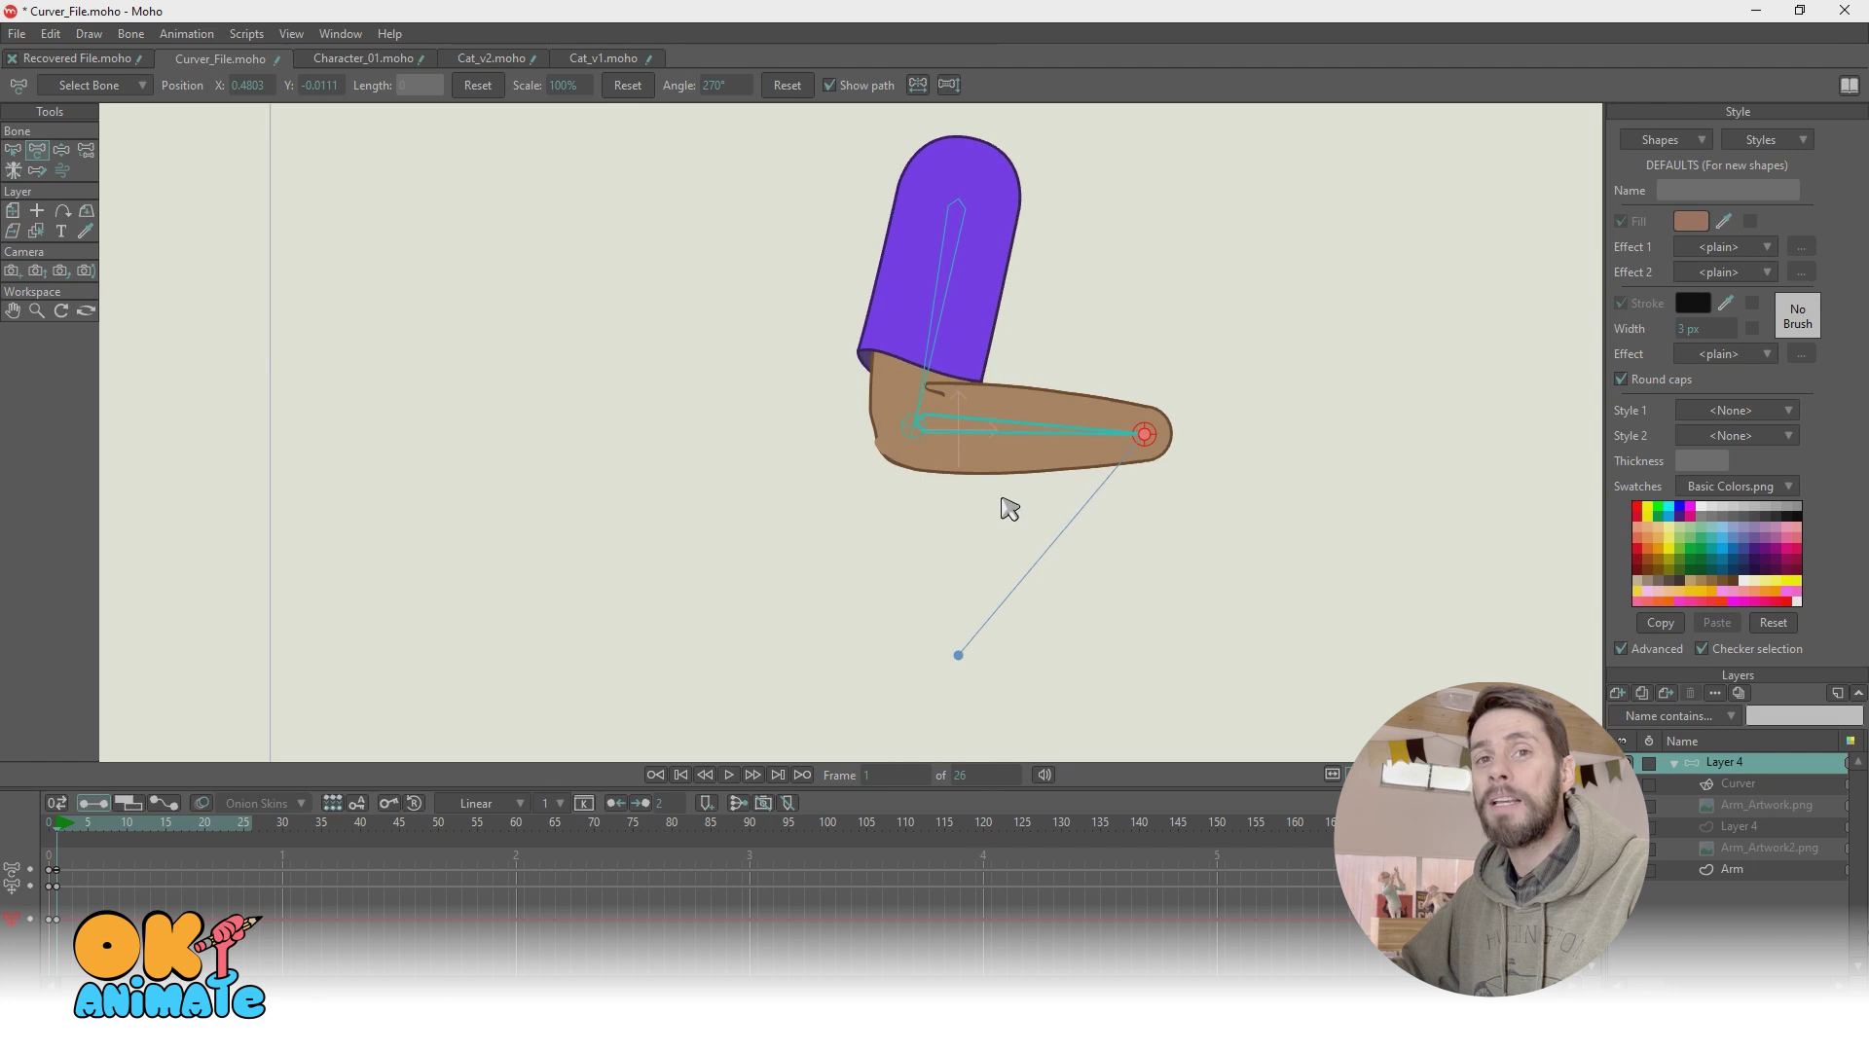
left_click_drag(1001, 499, 1008, 521)
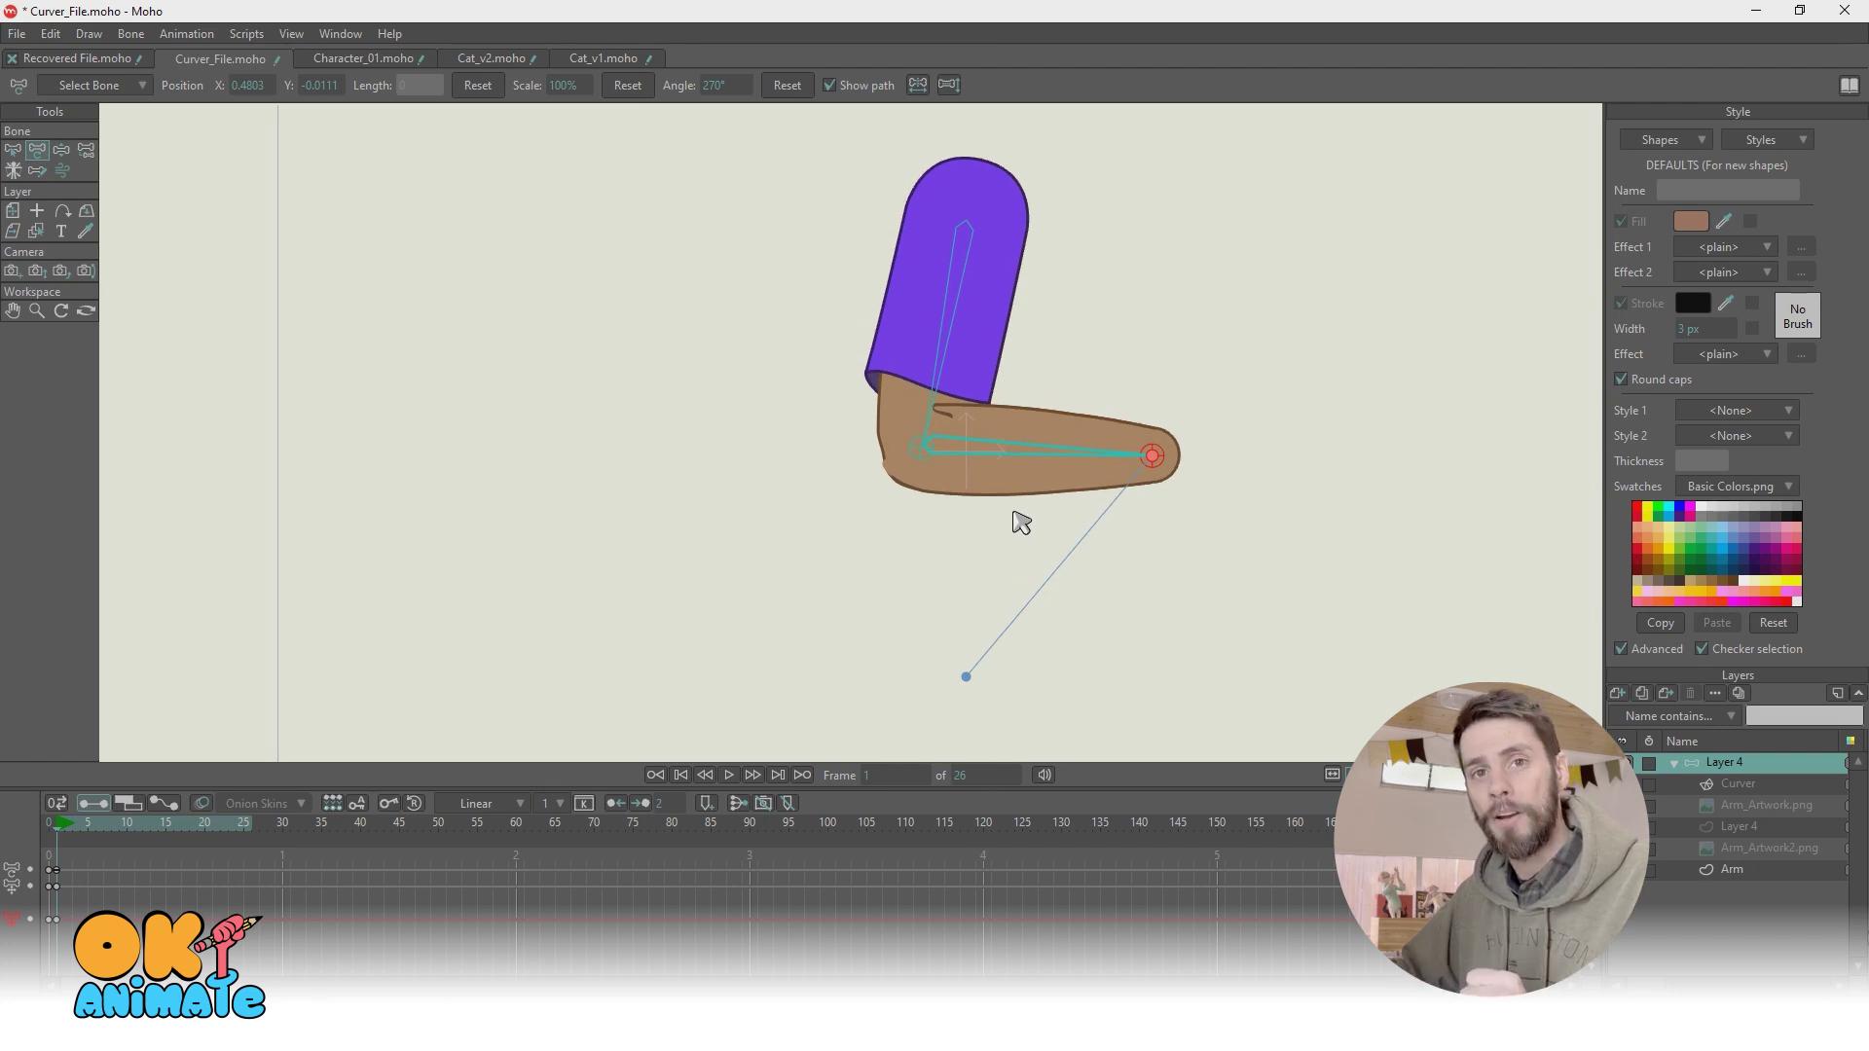
scroll(1012, 482, "up", 3)
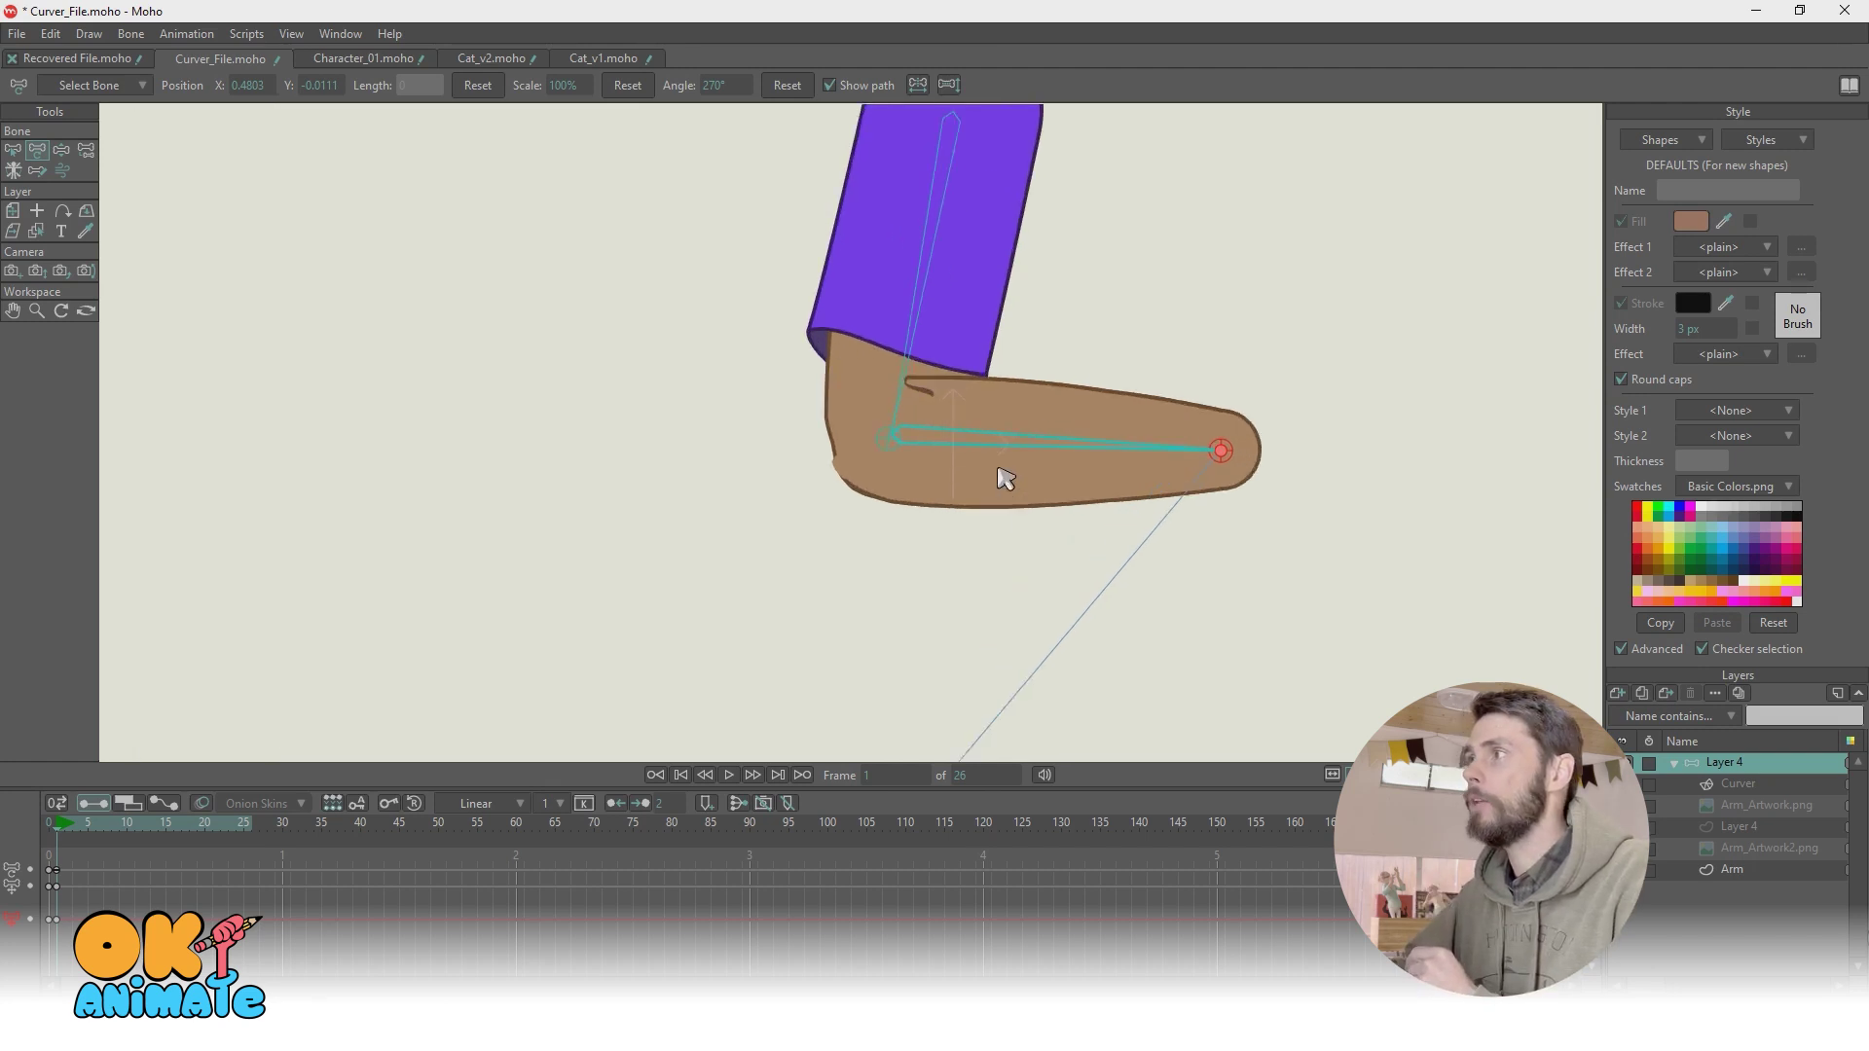
mouse_move(1254, 453)
left_mouse_down()
mouse_move(1278, 496)
mouse_move(1203, 720)
mouse_move(1266, 479)
left_mouse_up()
mouse_move(868, 435)
left_mouse_down()
mouse_move(925, 425)
mouse_move(864, 429)
mouse_move(885, 425)
left_mouse_up()
mouse_move(1265, 465)
left_mouse_down()
mouse_move(1260, 613)
mouse_move(1289, 487)
left_mouse_up()
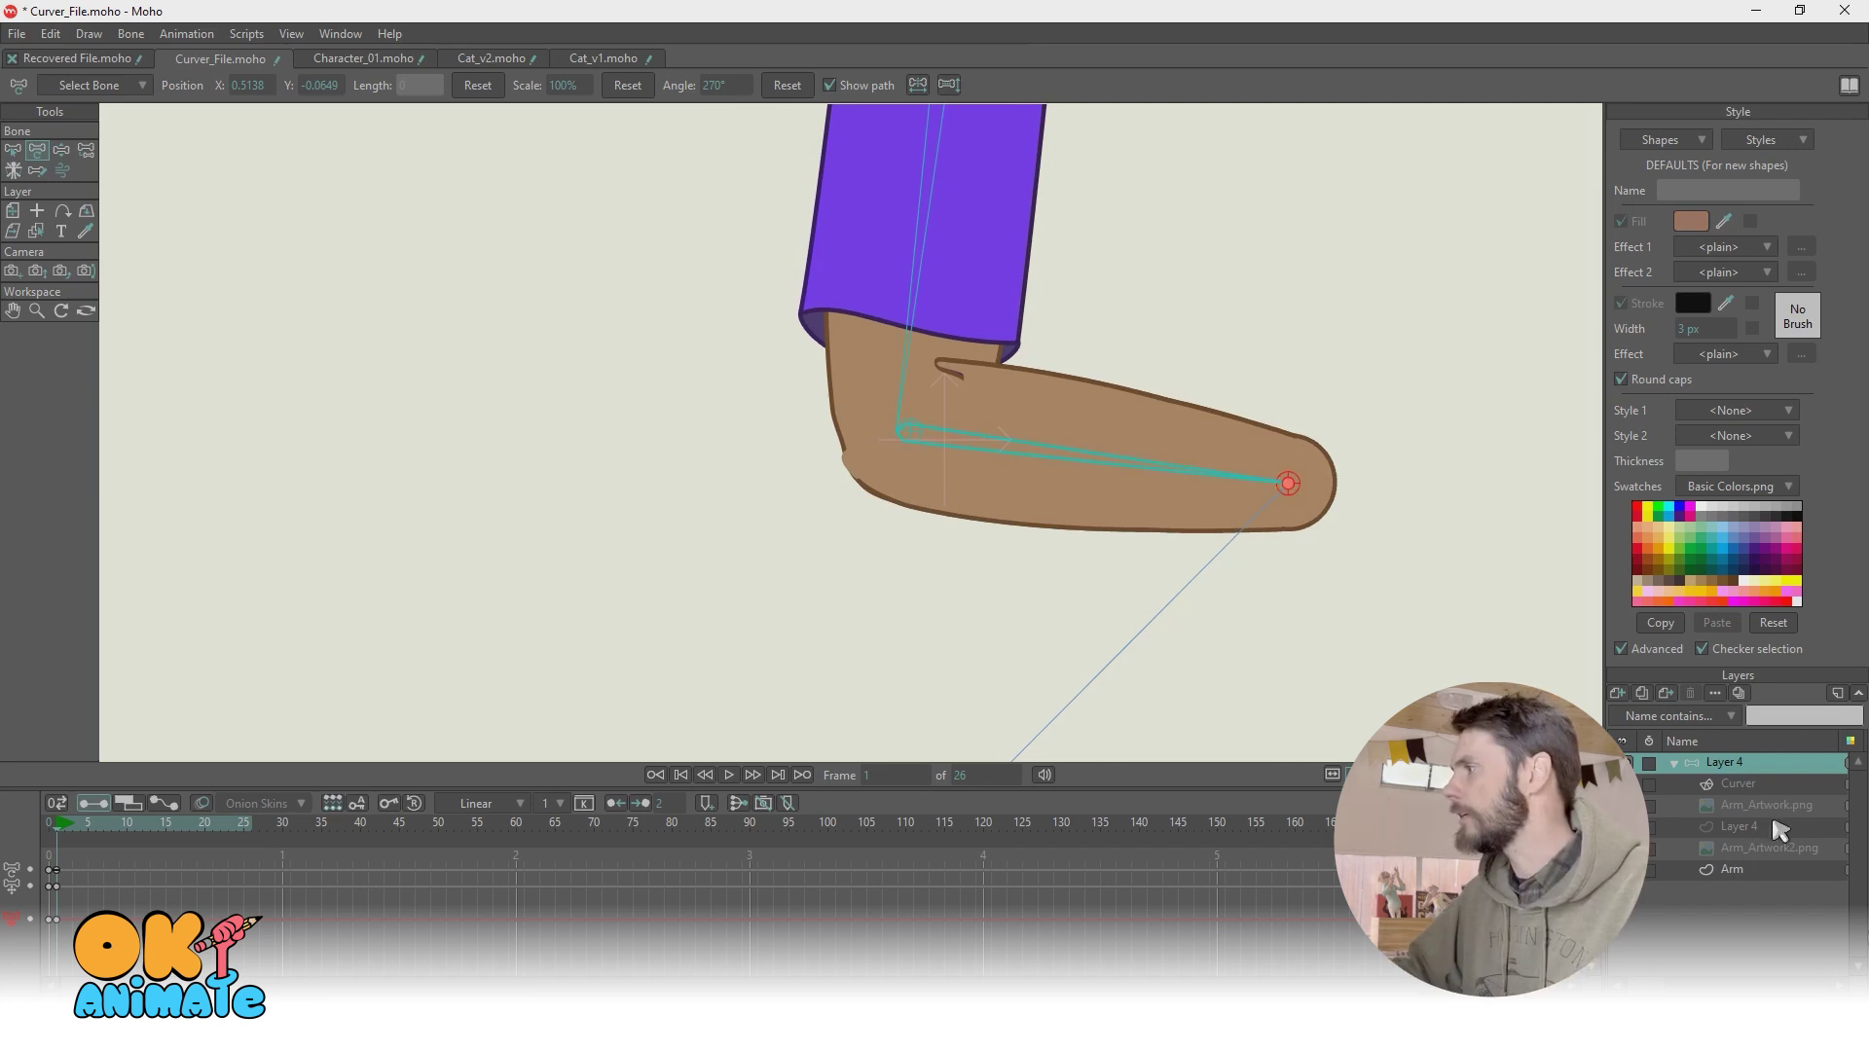
Step: Check the warp layer in the Arm layer's vector settings, keeping Curver selected
left_click(1732, 874)
double_click(1732, 871)
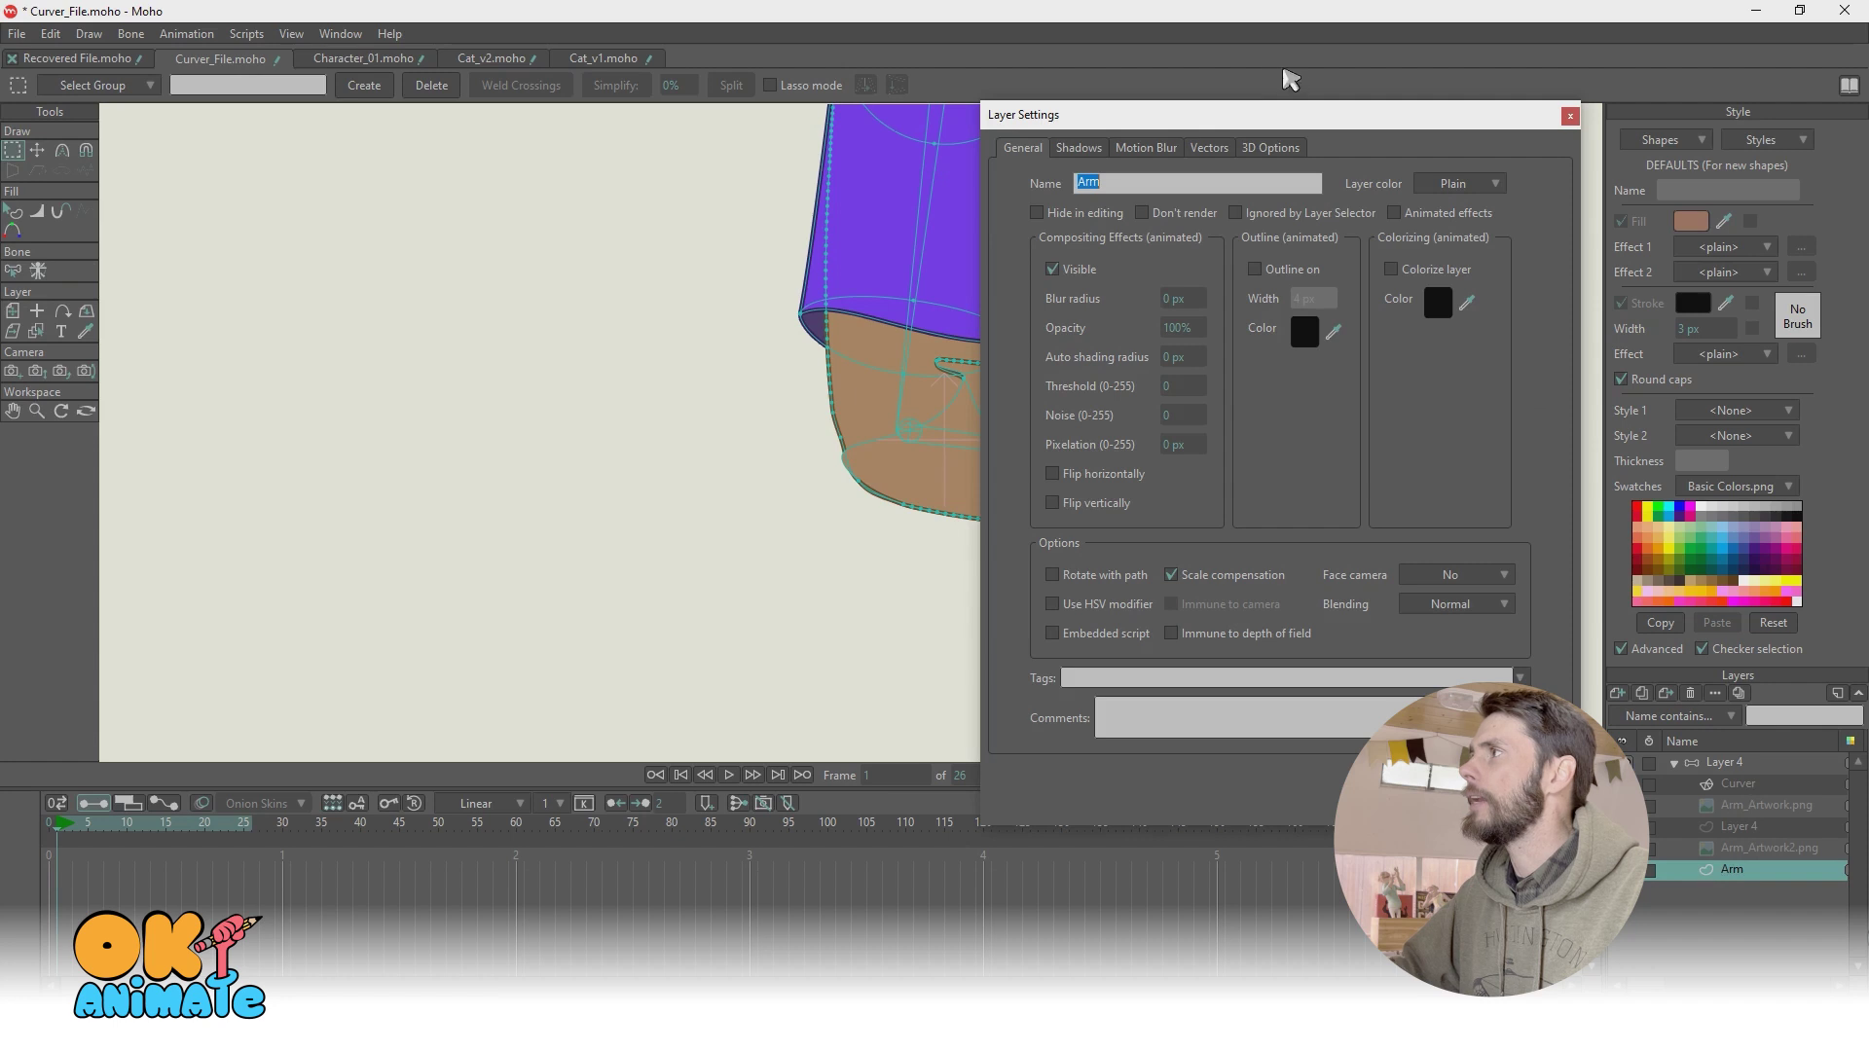
left_click(1209, 148)
left_click(1238, 582)
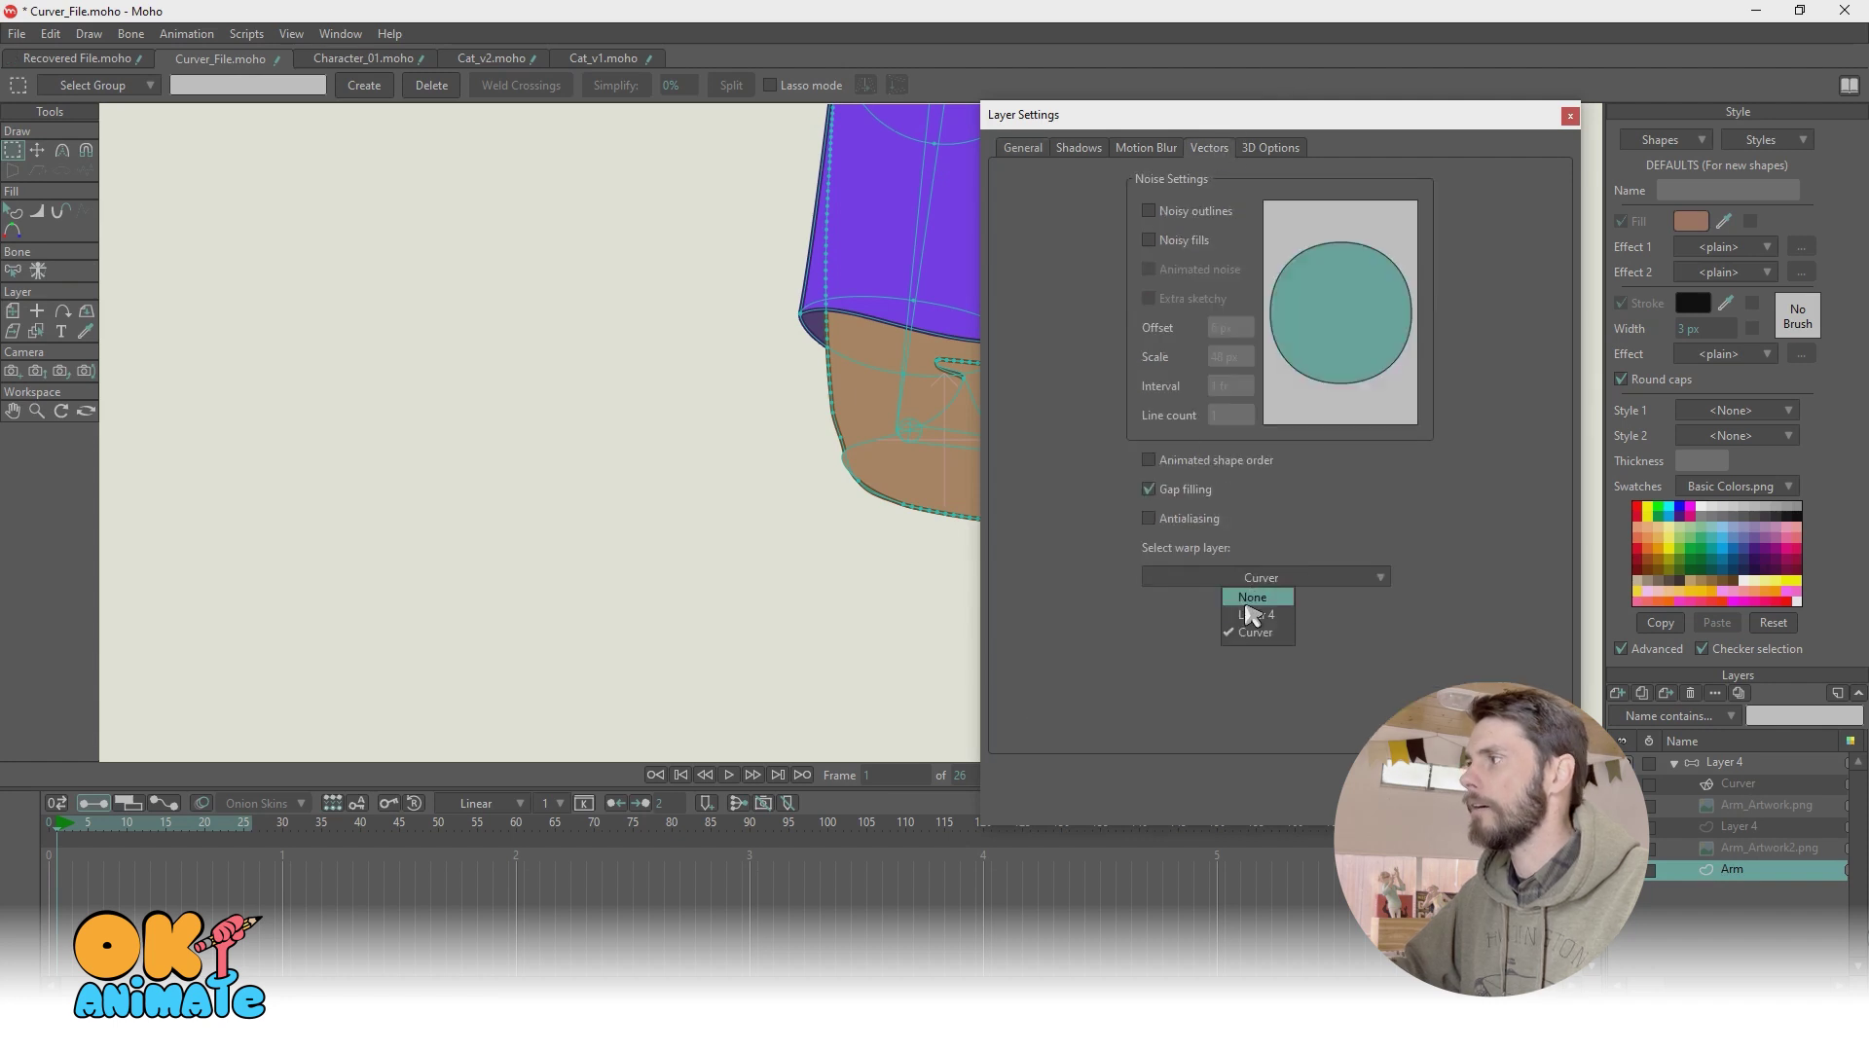
left_click(1245, 628)
left_click(1401, 791)
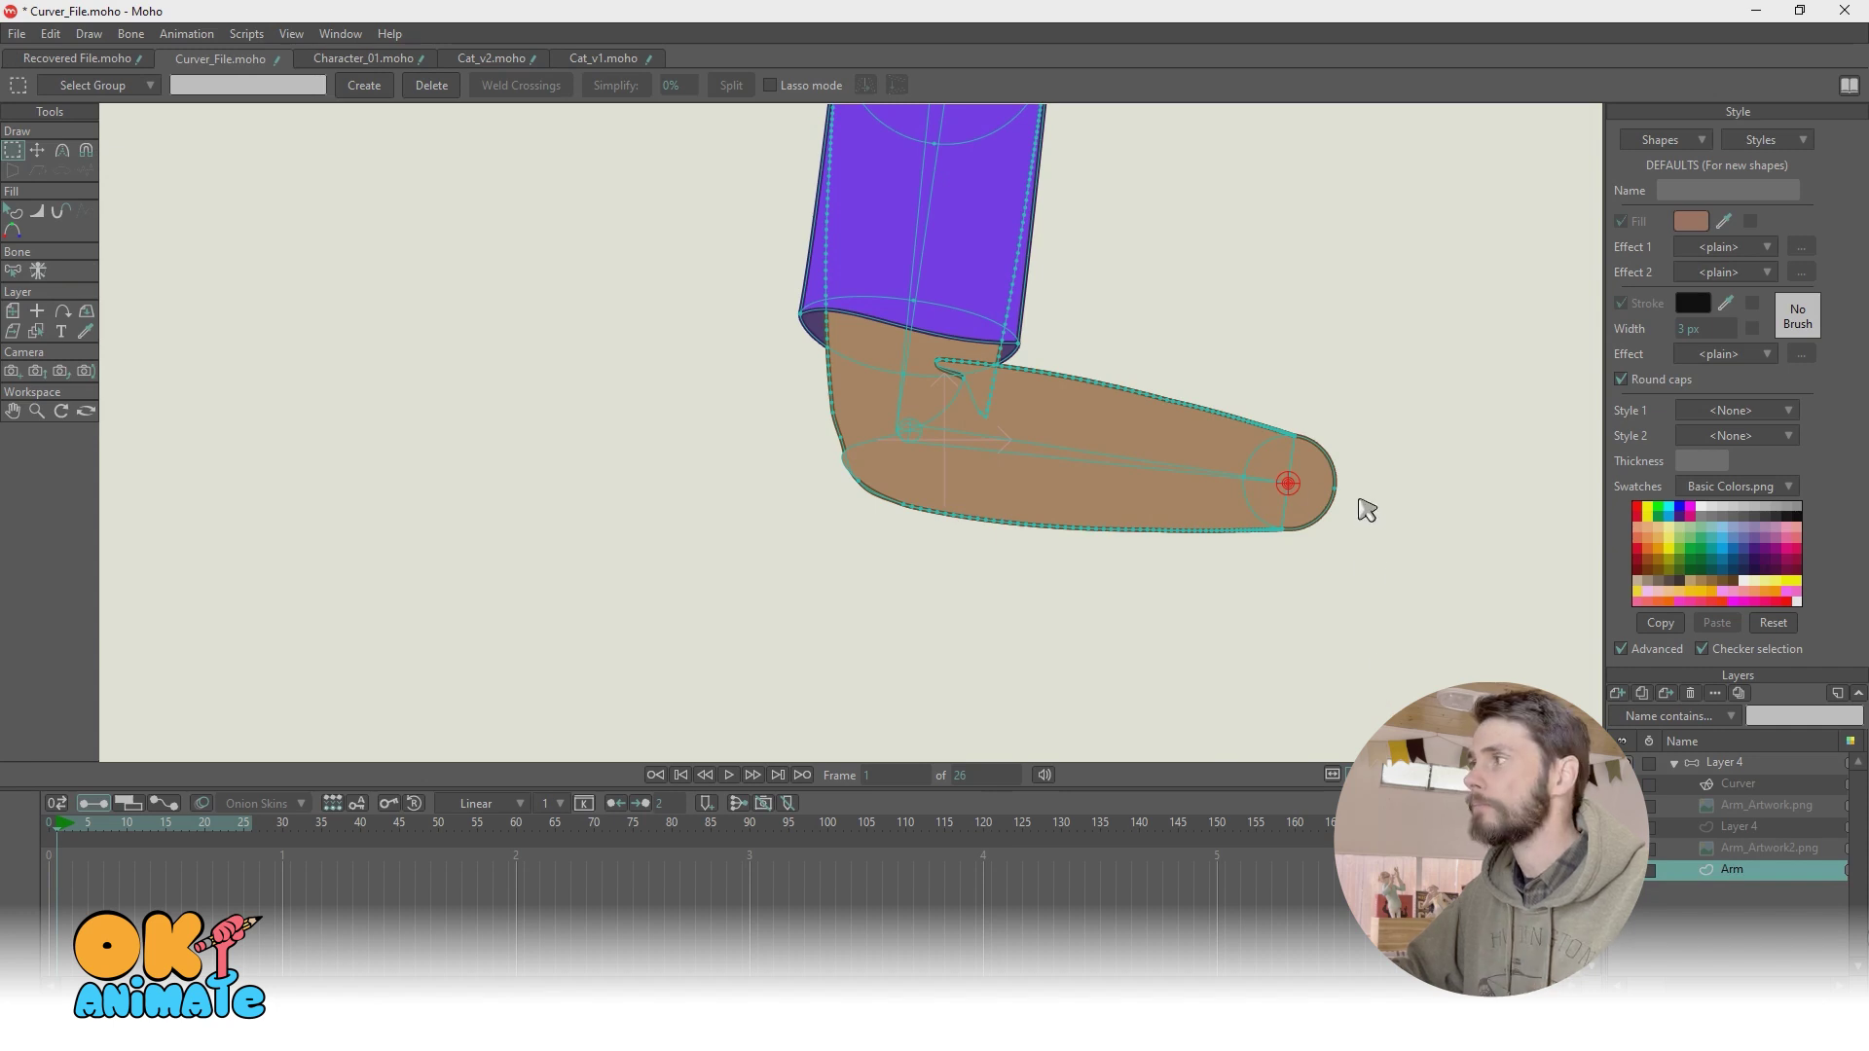
Step: Select the bone layer, swing the wrist bone down and back up, and leave the arm bent sideways
left_click(1725, 764)
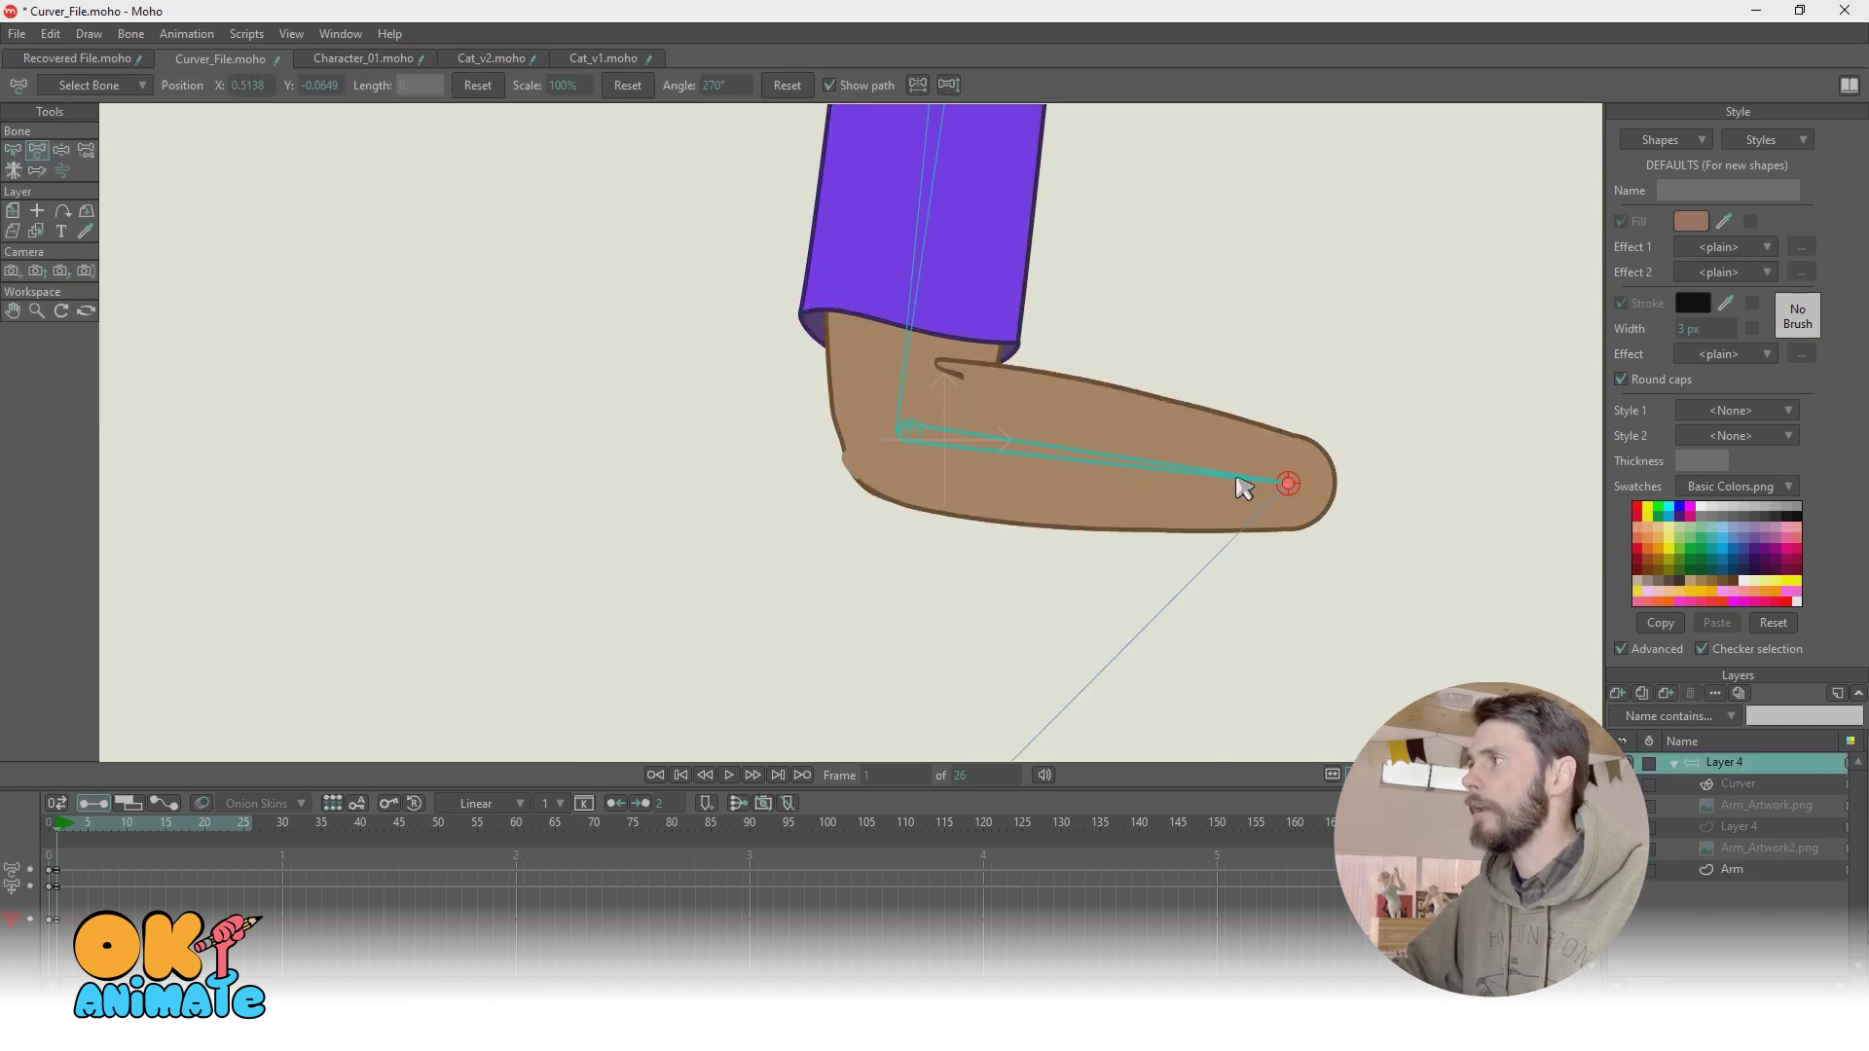
mouse_move(1291, 483)
left_mouse_down()
mouse_move(1265, 634)
mouse_move(1308, 454)
left_mouse_up()
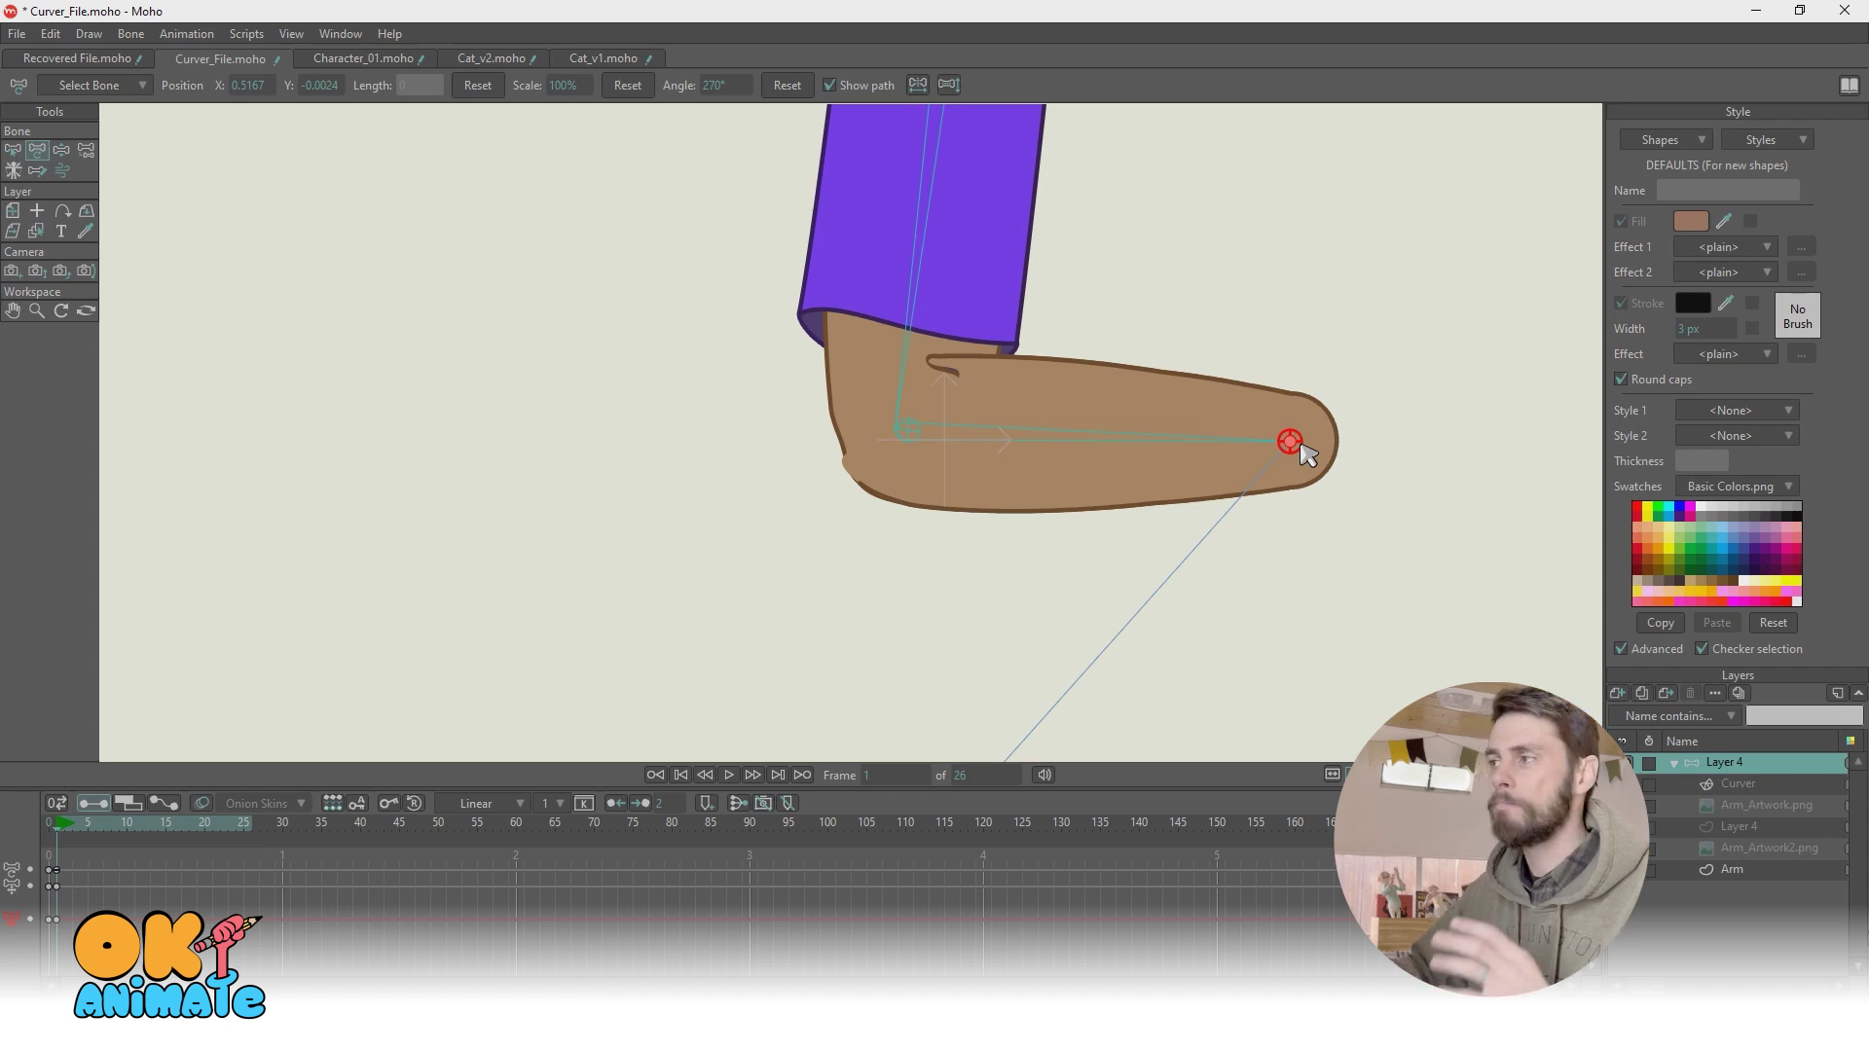
left_click_drag(1308, 454, 1019, 718)
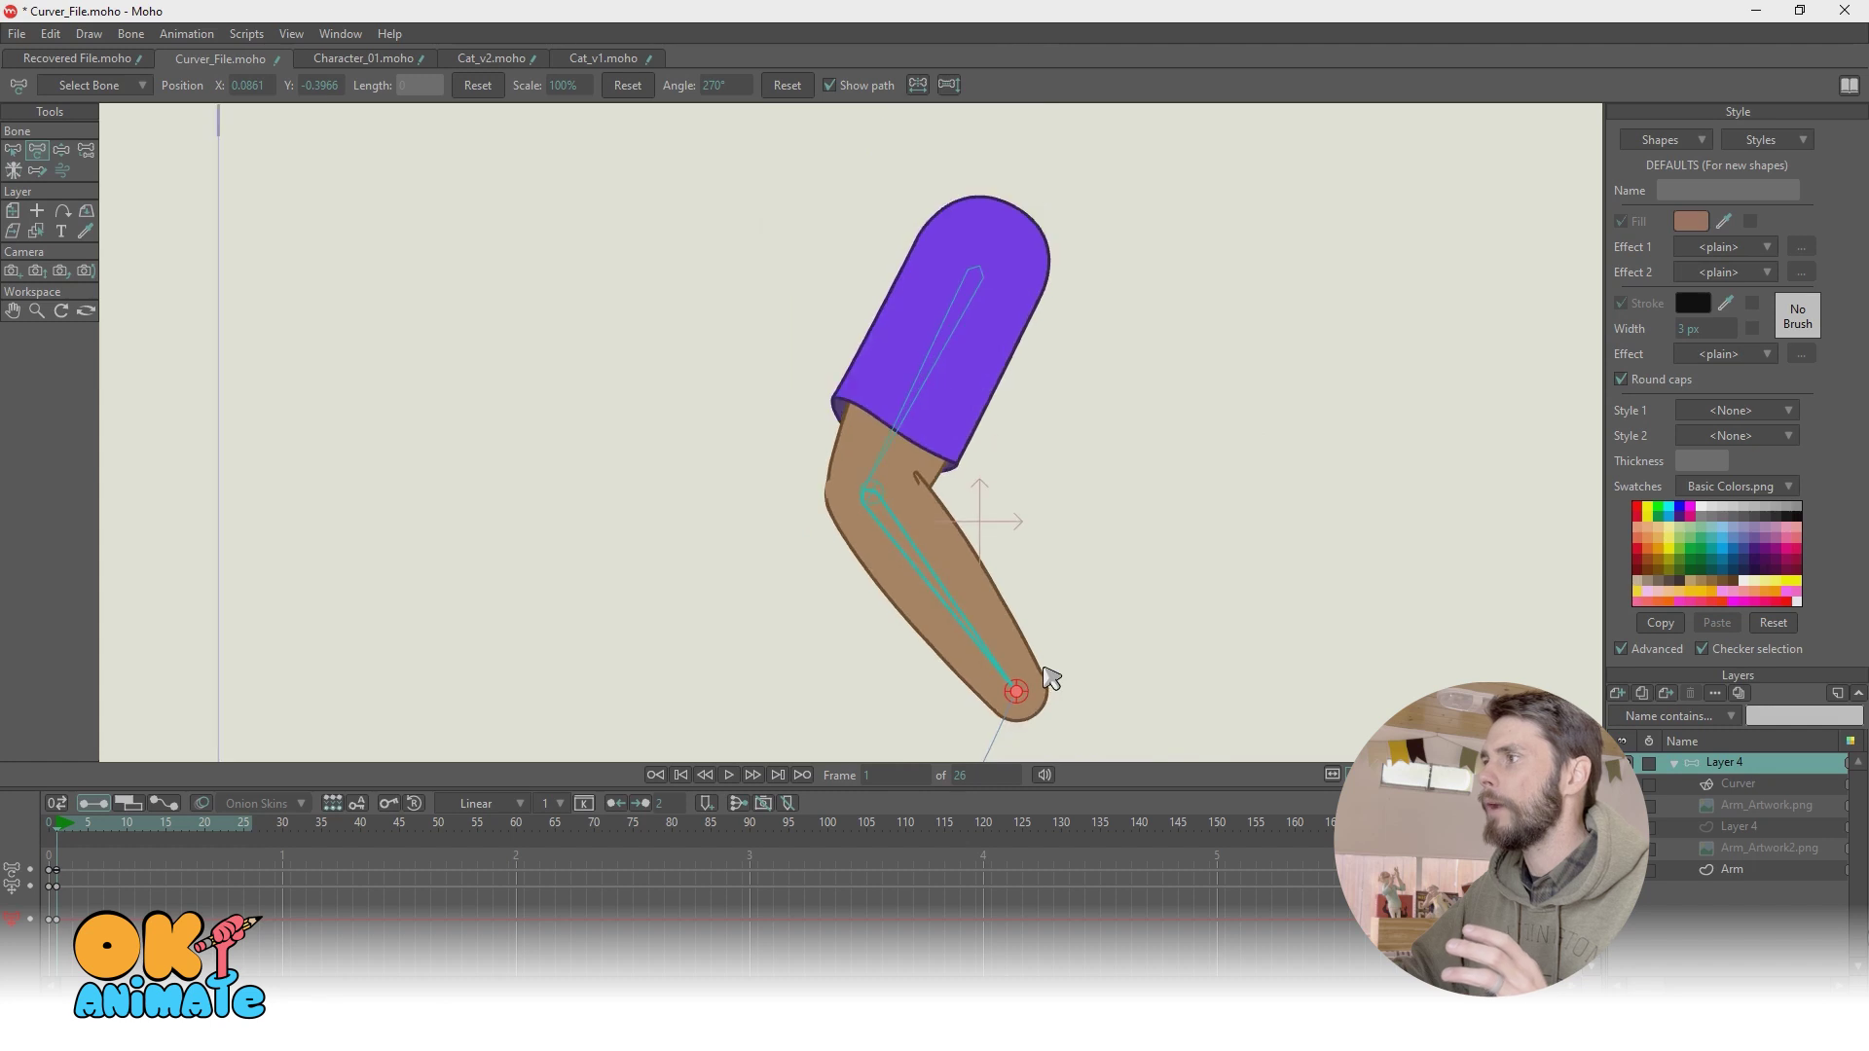
left_click_drag(1043, 676, 1236, 510)
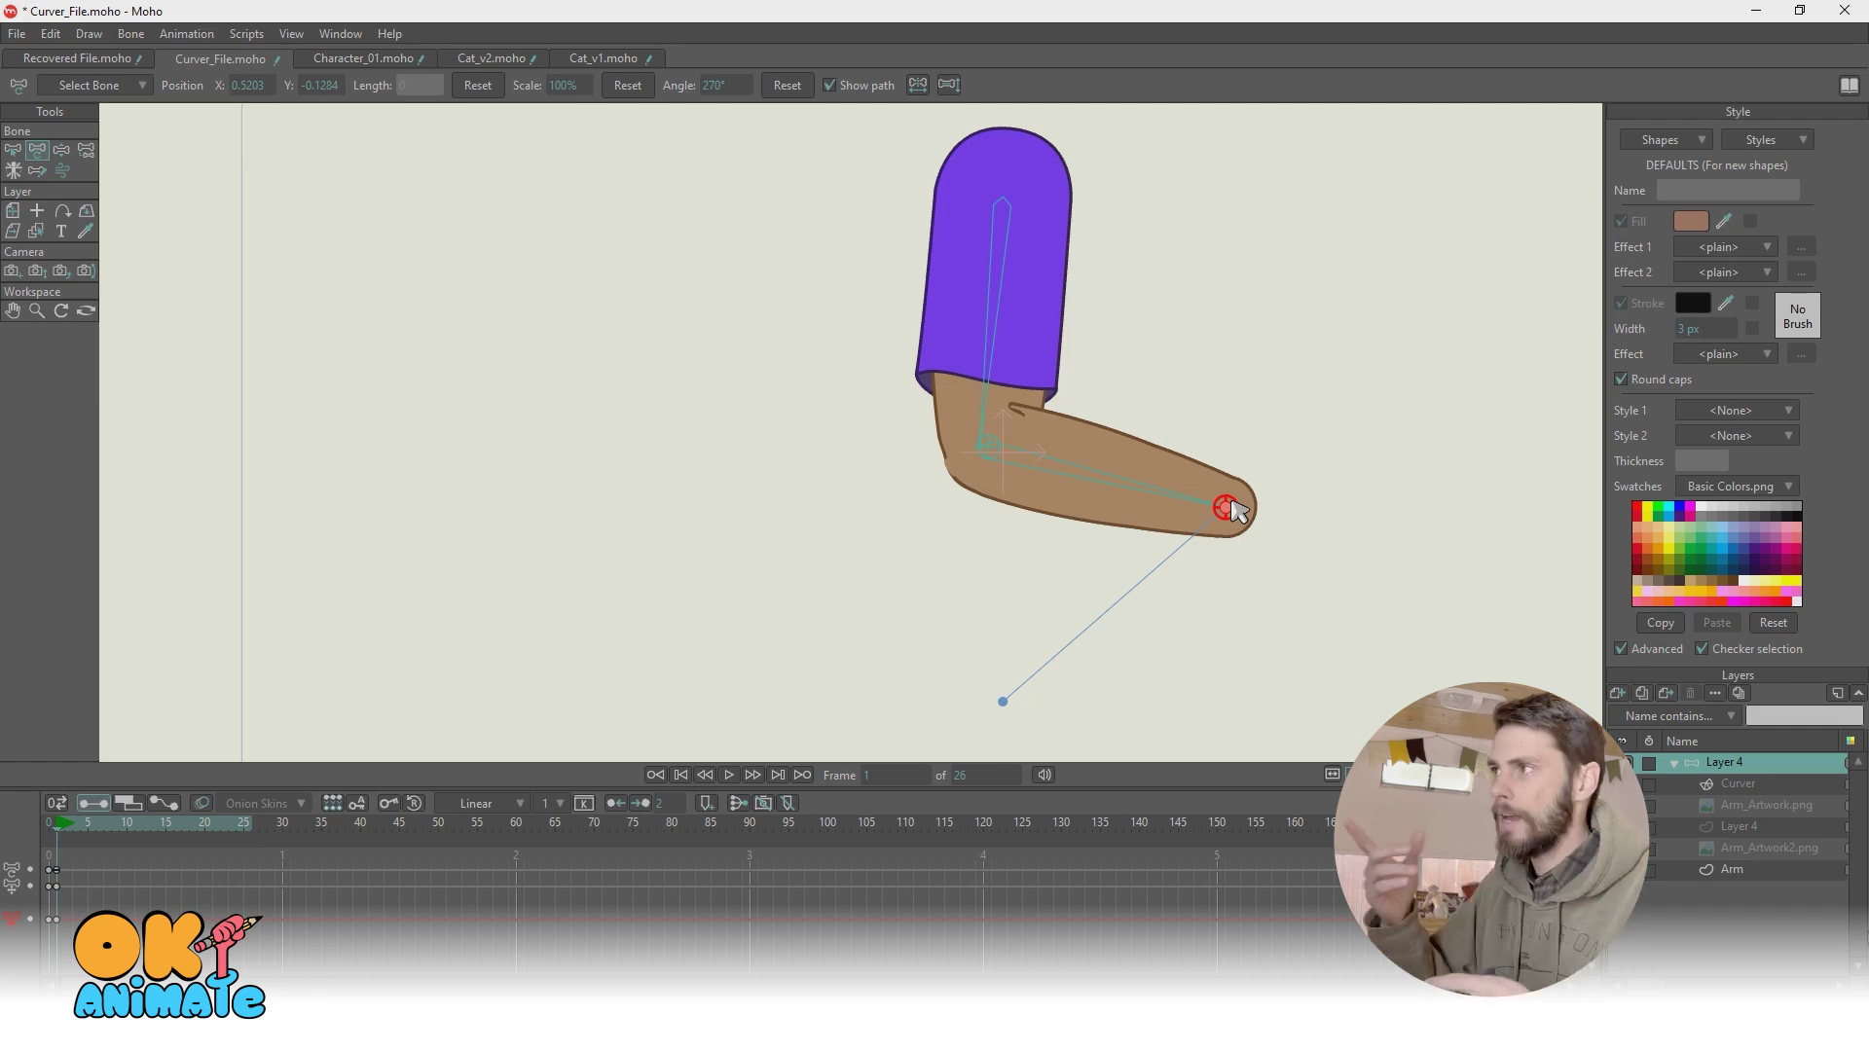
Step: Examine the inner elbow crease of the bent Arm layer up close and toggle the image artwork layers for comparison
scroll(1189, 405, "up", 3)
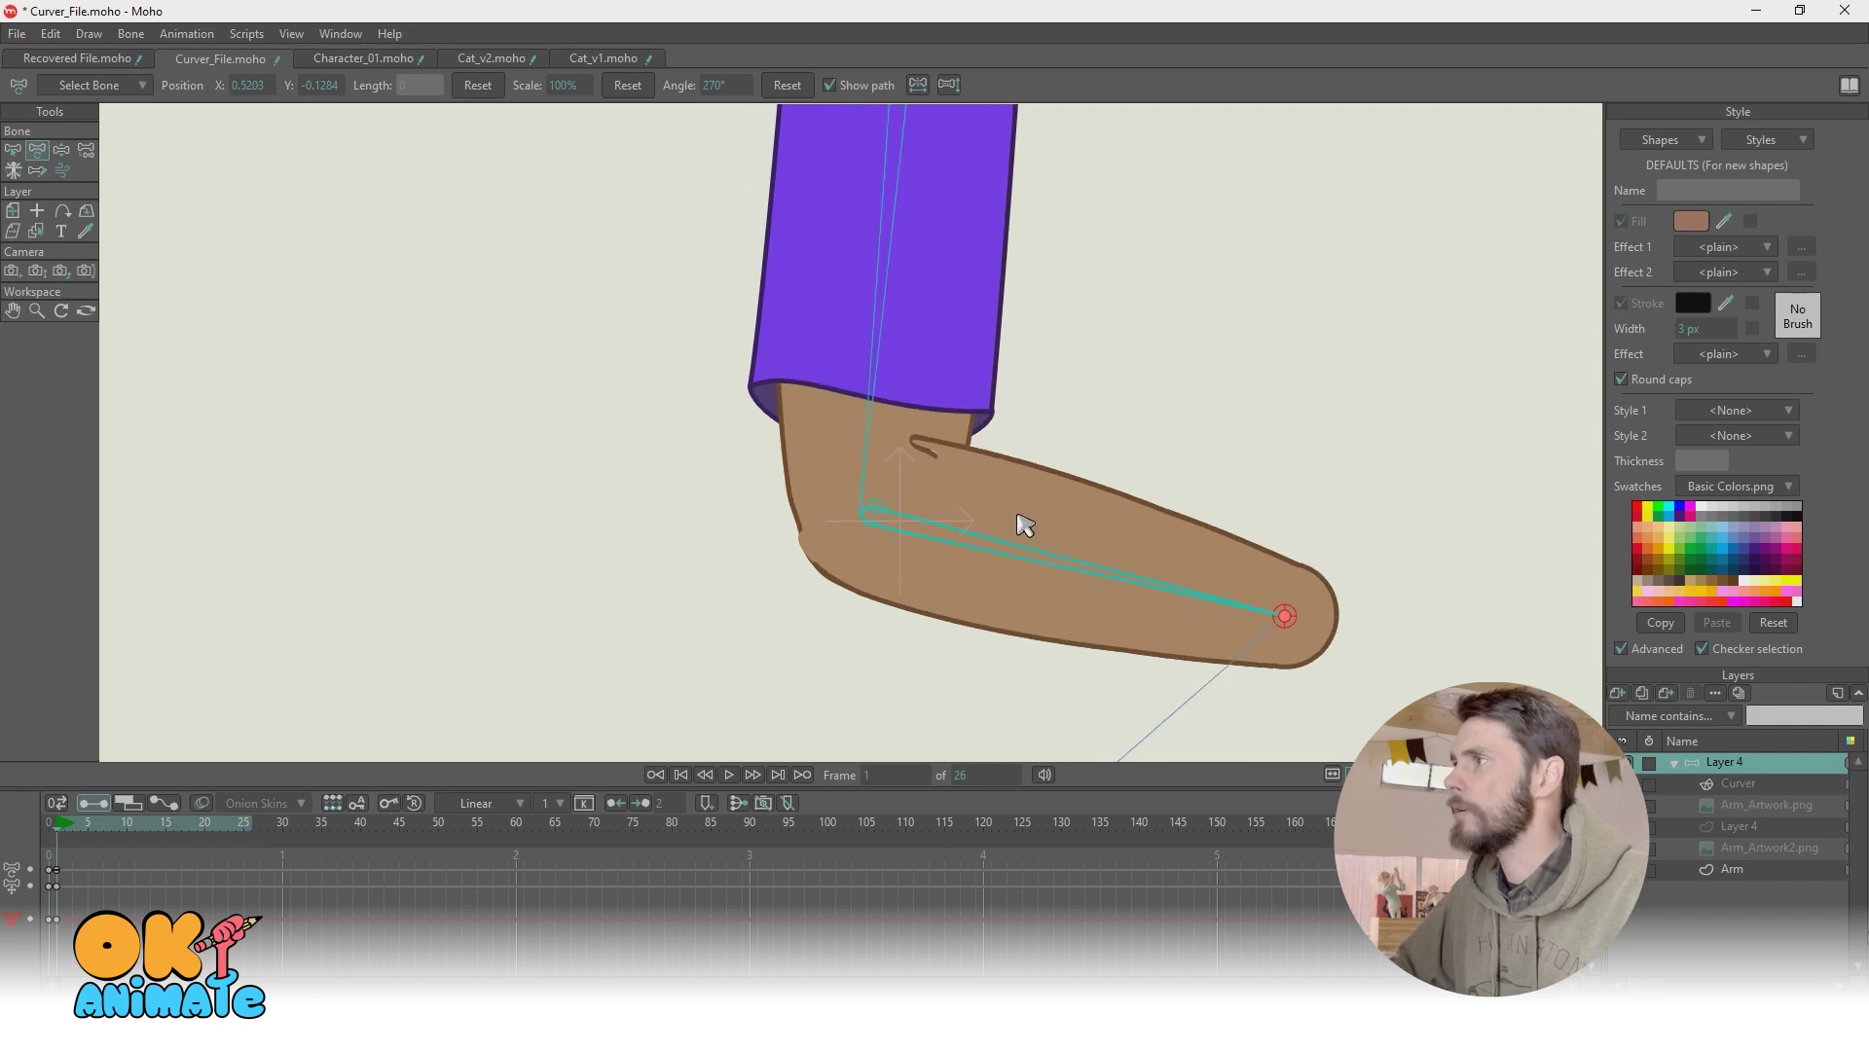
scroll(927, 465, "up", 2)
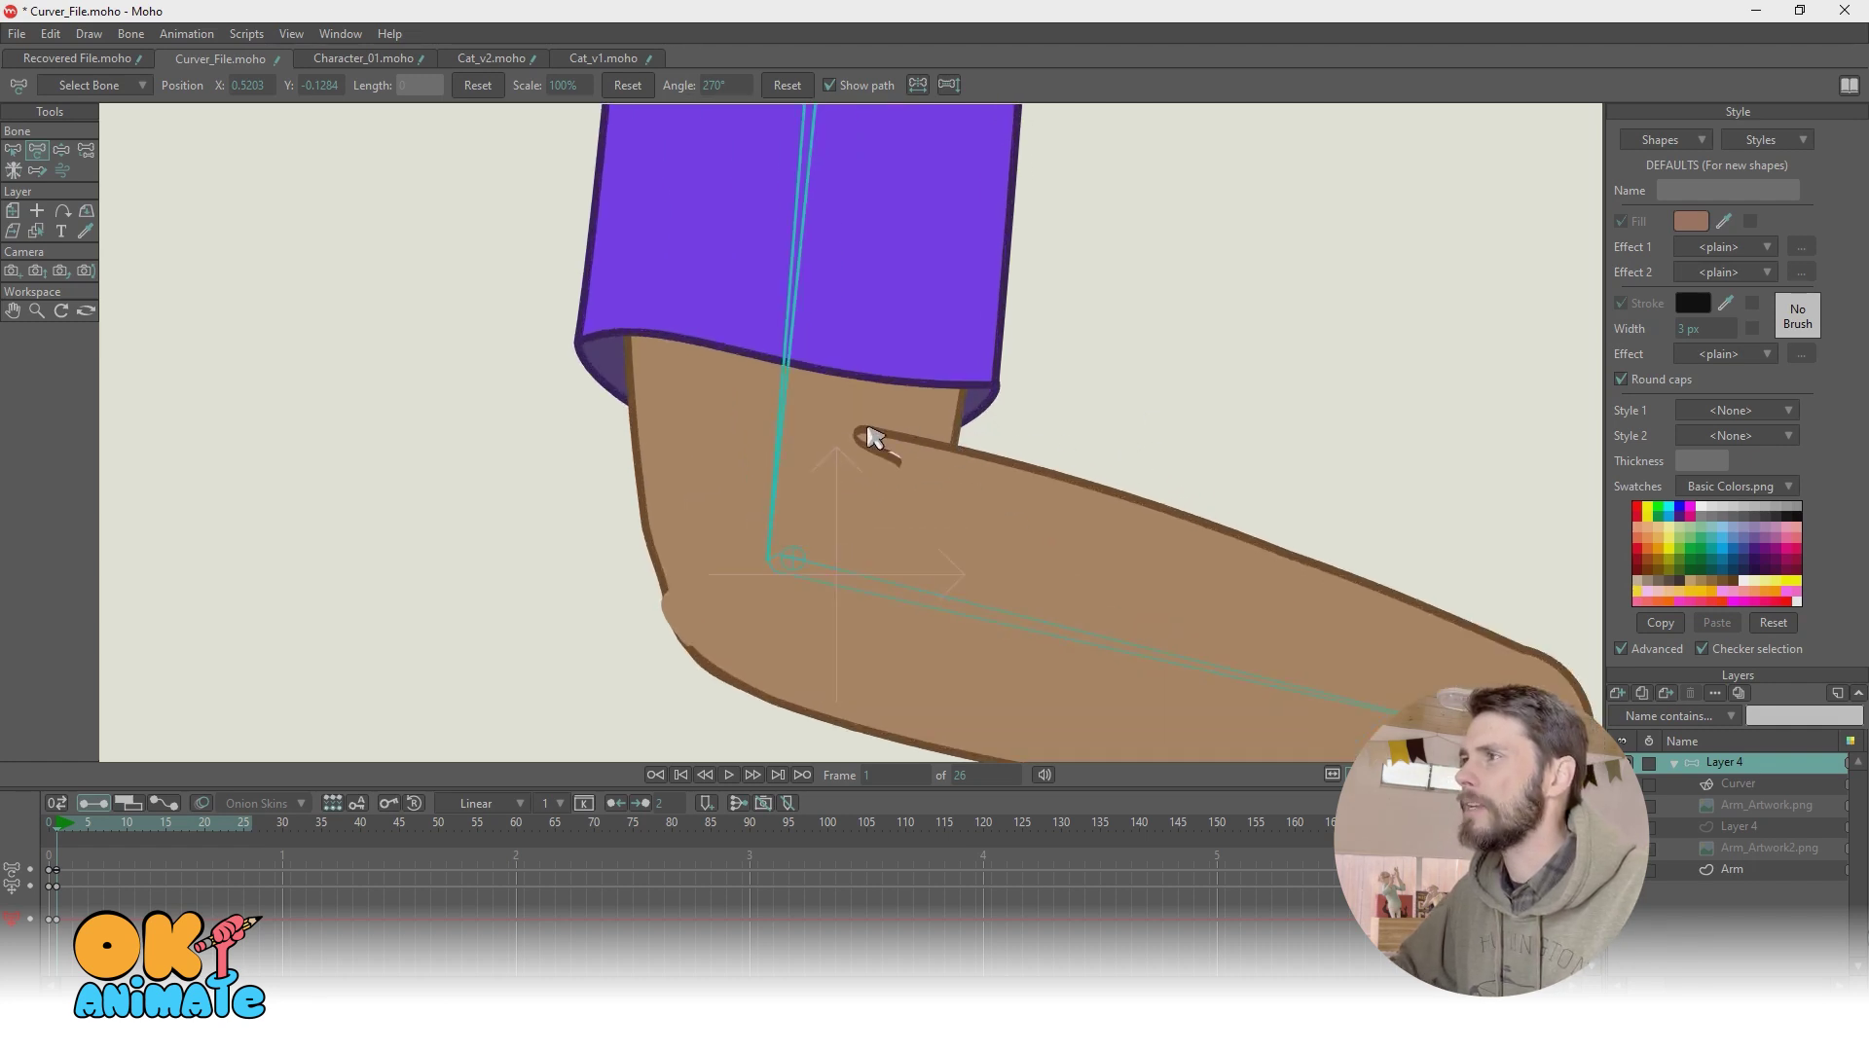
left_click(928, 502, "ctrl+alt")
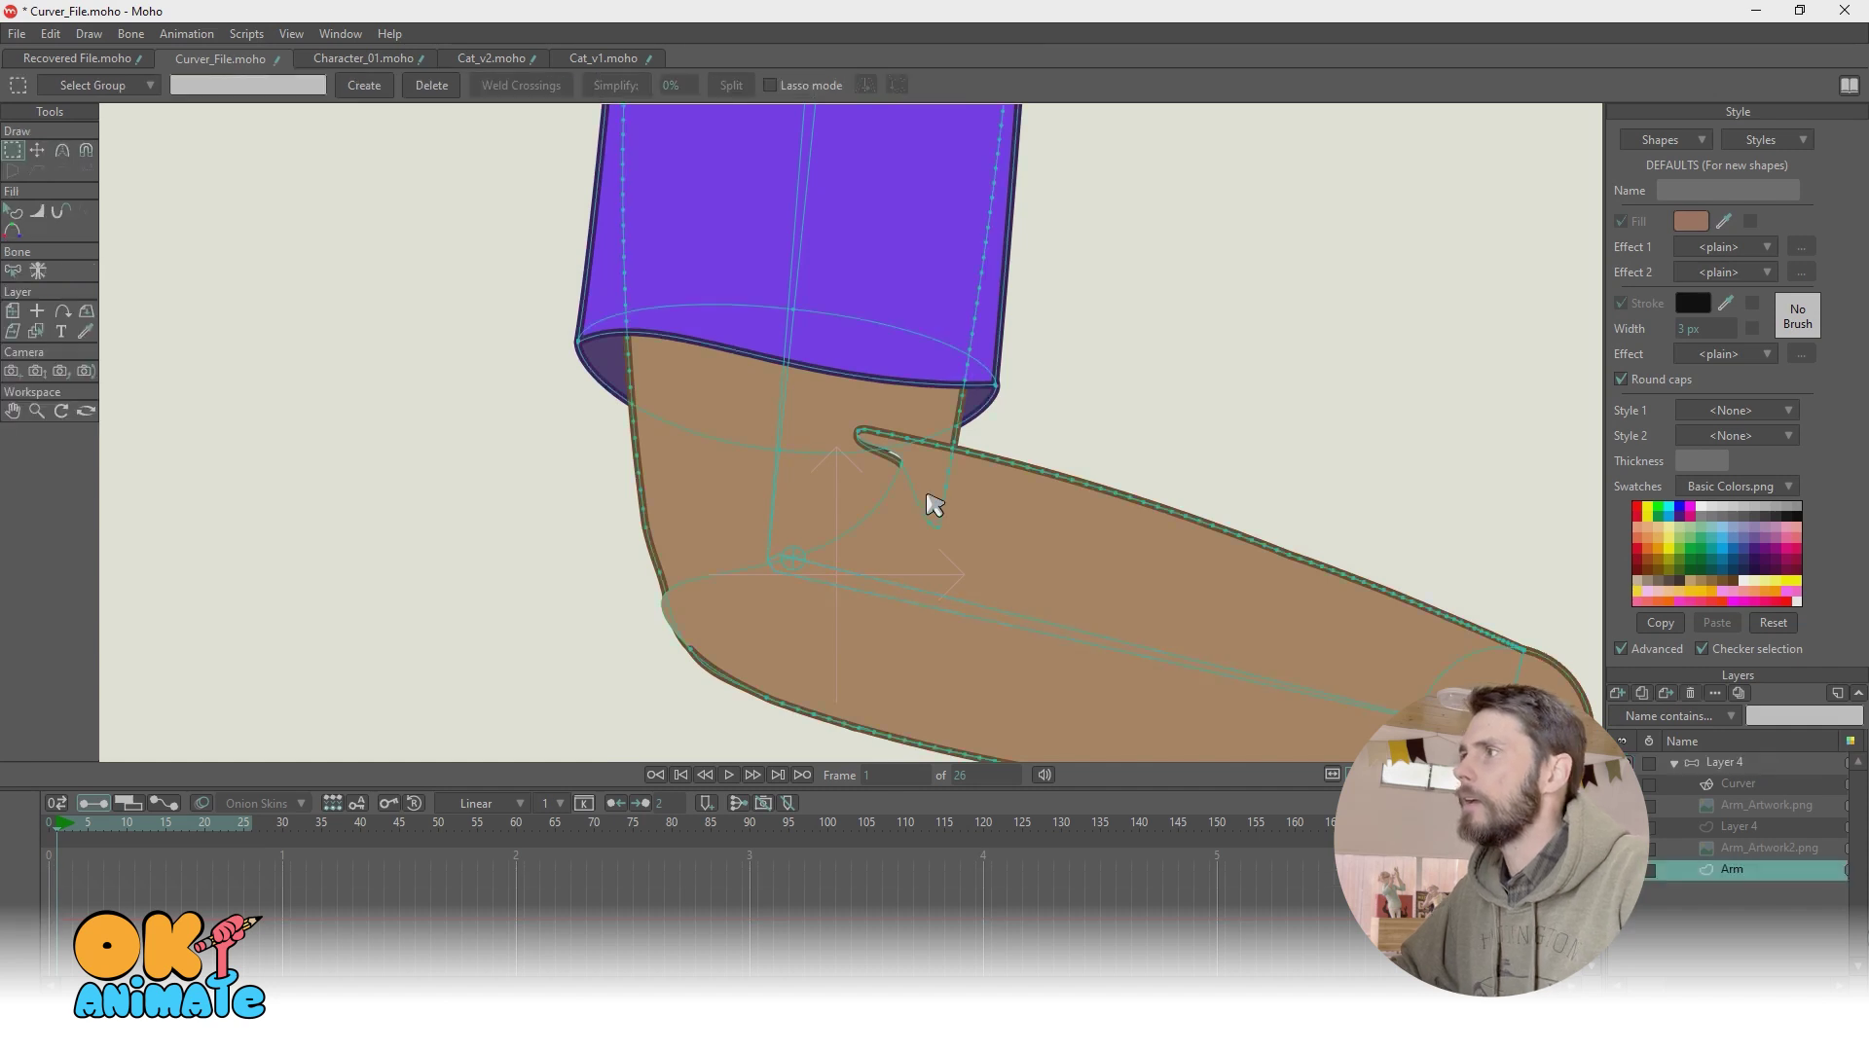
scroll(926, 500, "up", 2)
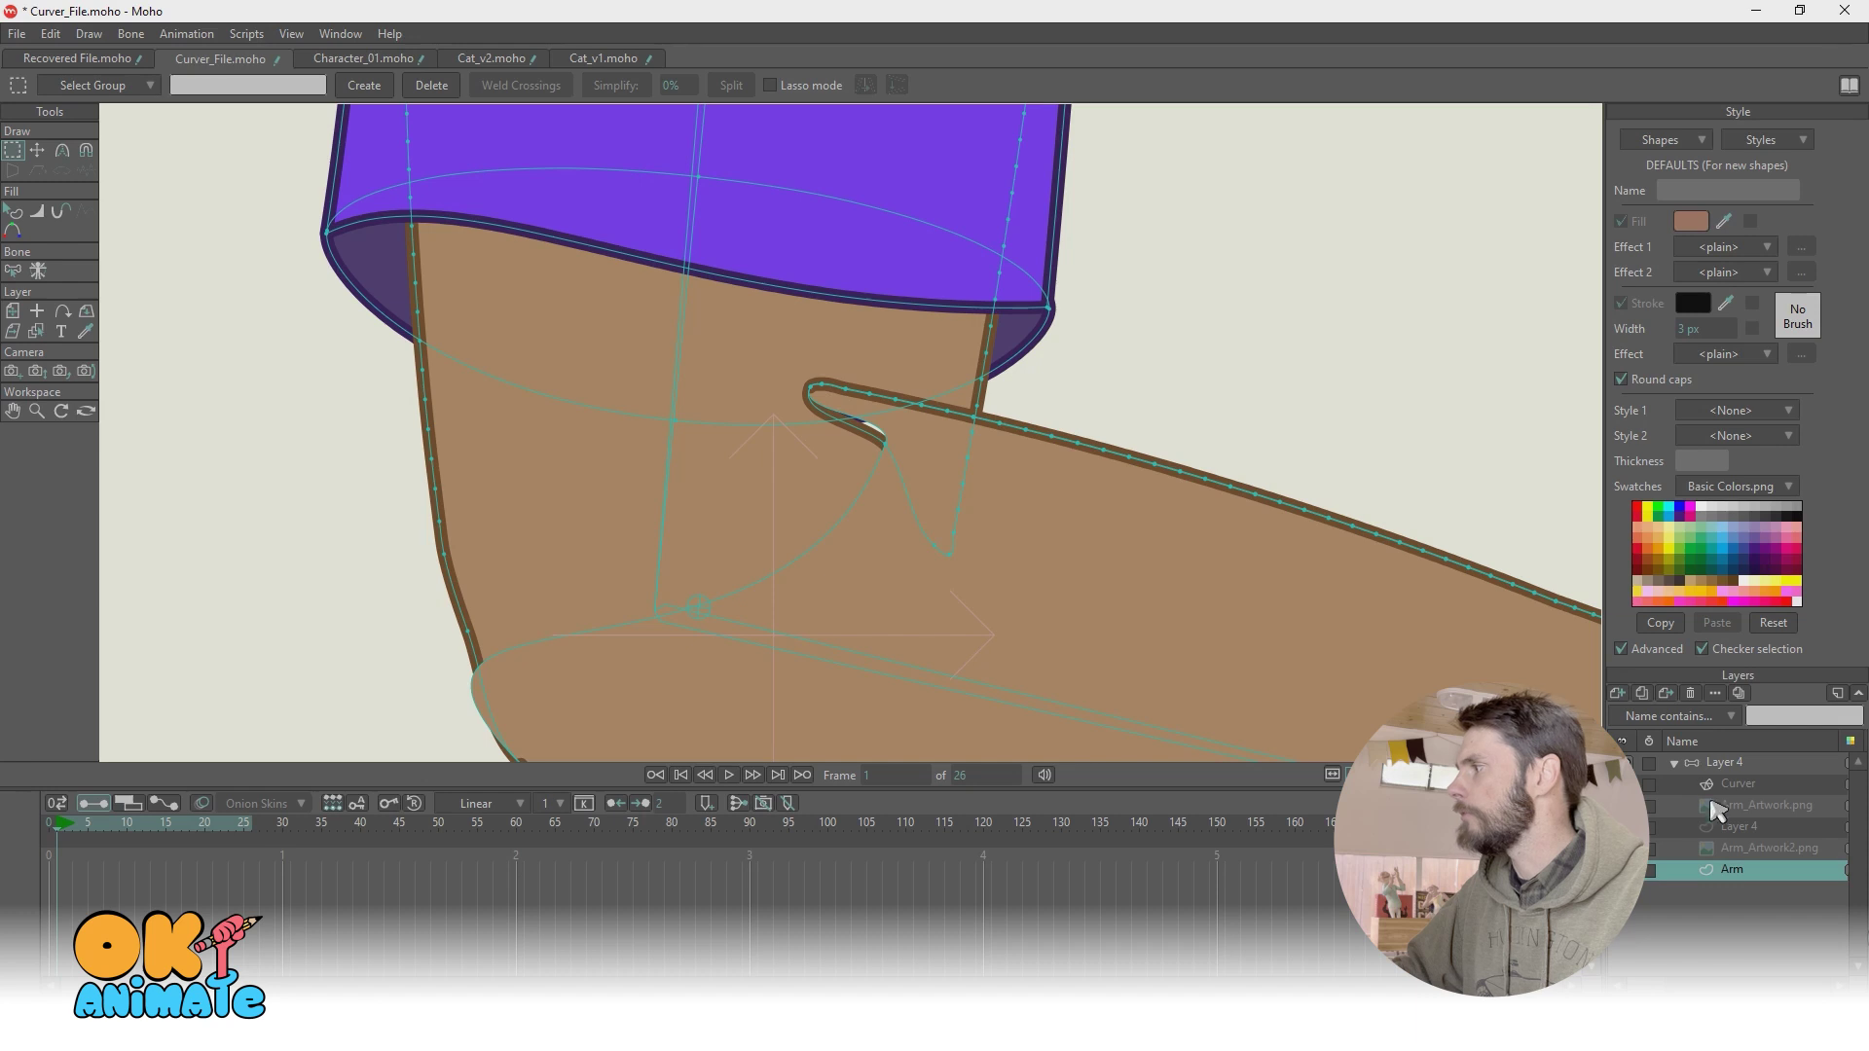
left_click(1621, 805)
left_click(1622, 805)
left_click(1622, 847)
scroll(1190, 495, "down", 3)
left_click_drag(1134, 486, 1072, 454)
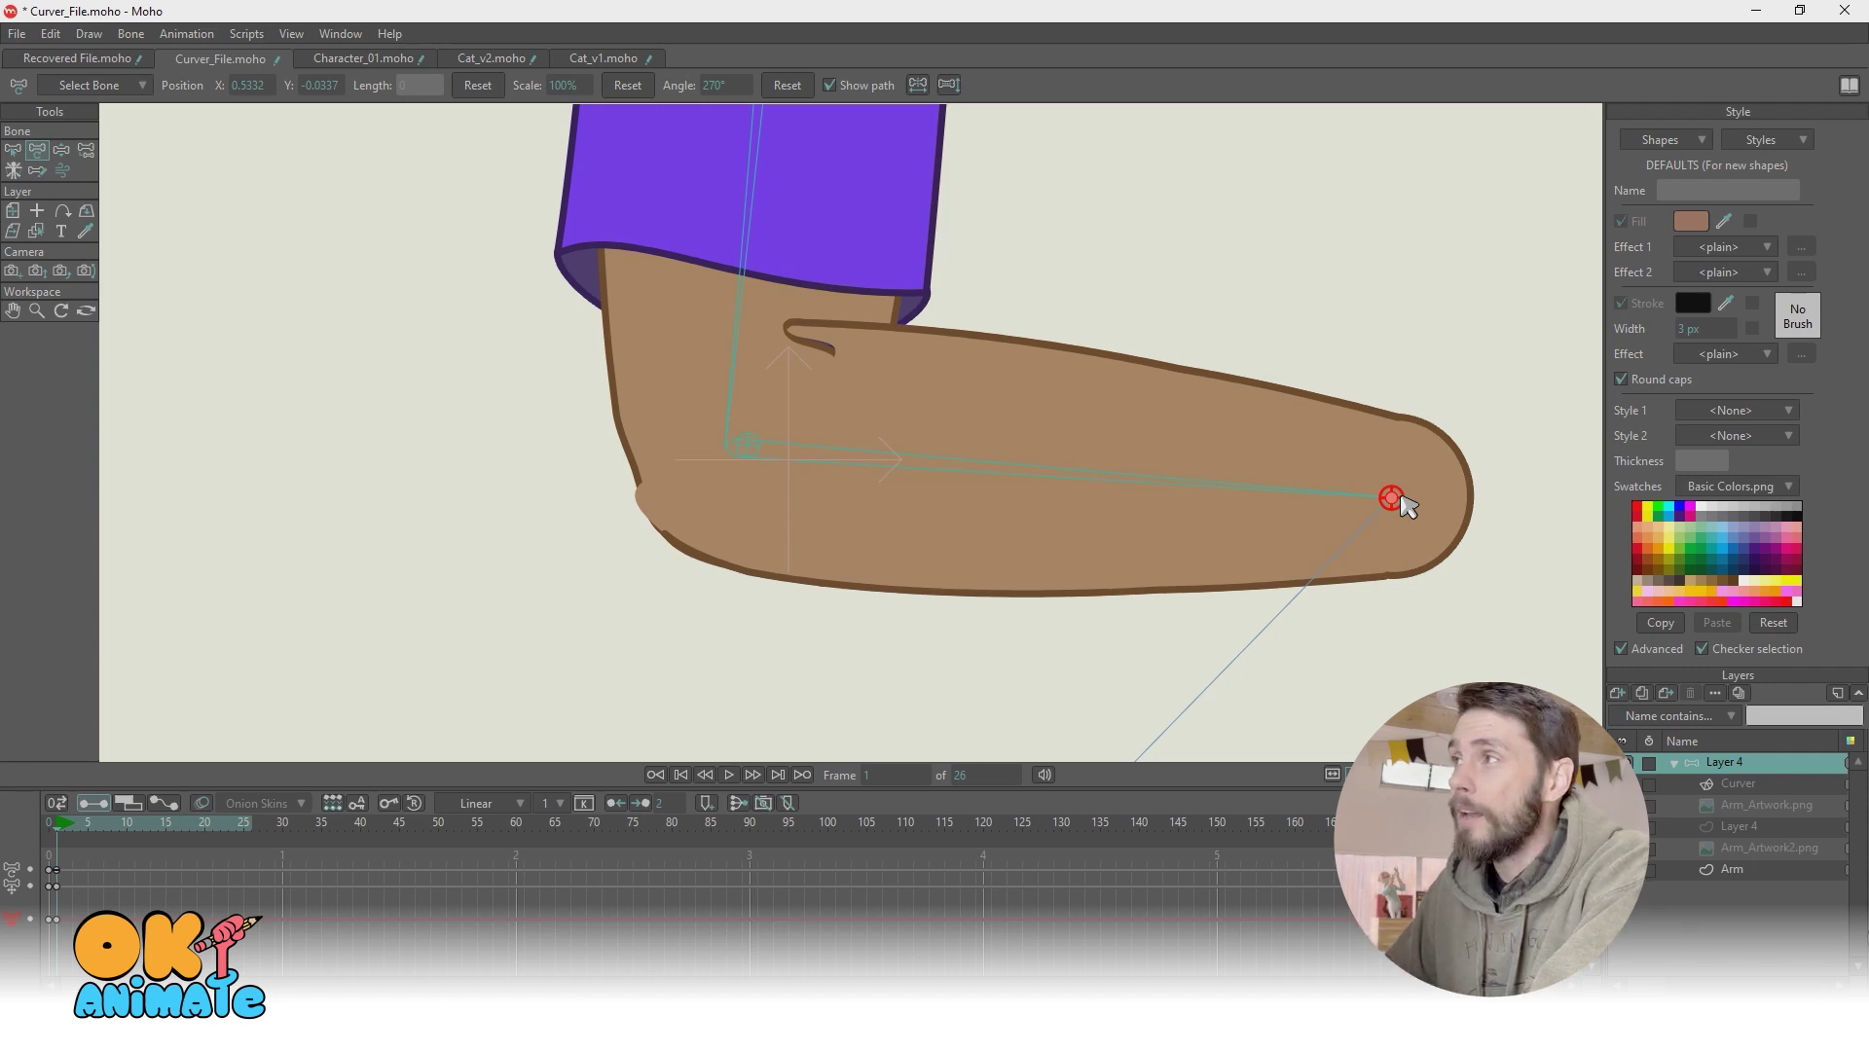
Step: Swing the wrist bone around at frame 1 to test the elbow bend, leaving the forearm angled diagonally downward
left_click_drag(1391, 499, 1347, 521)
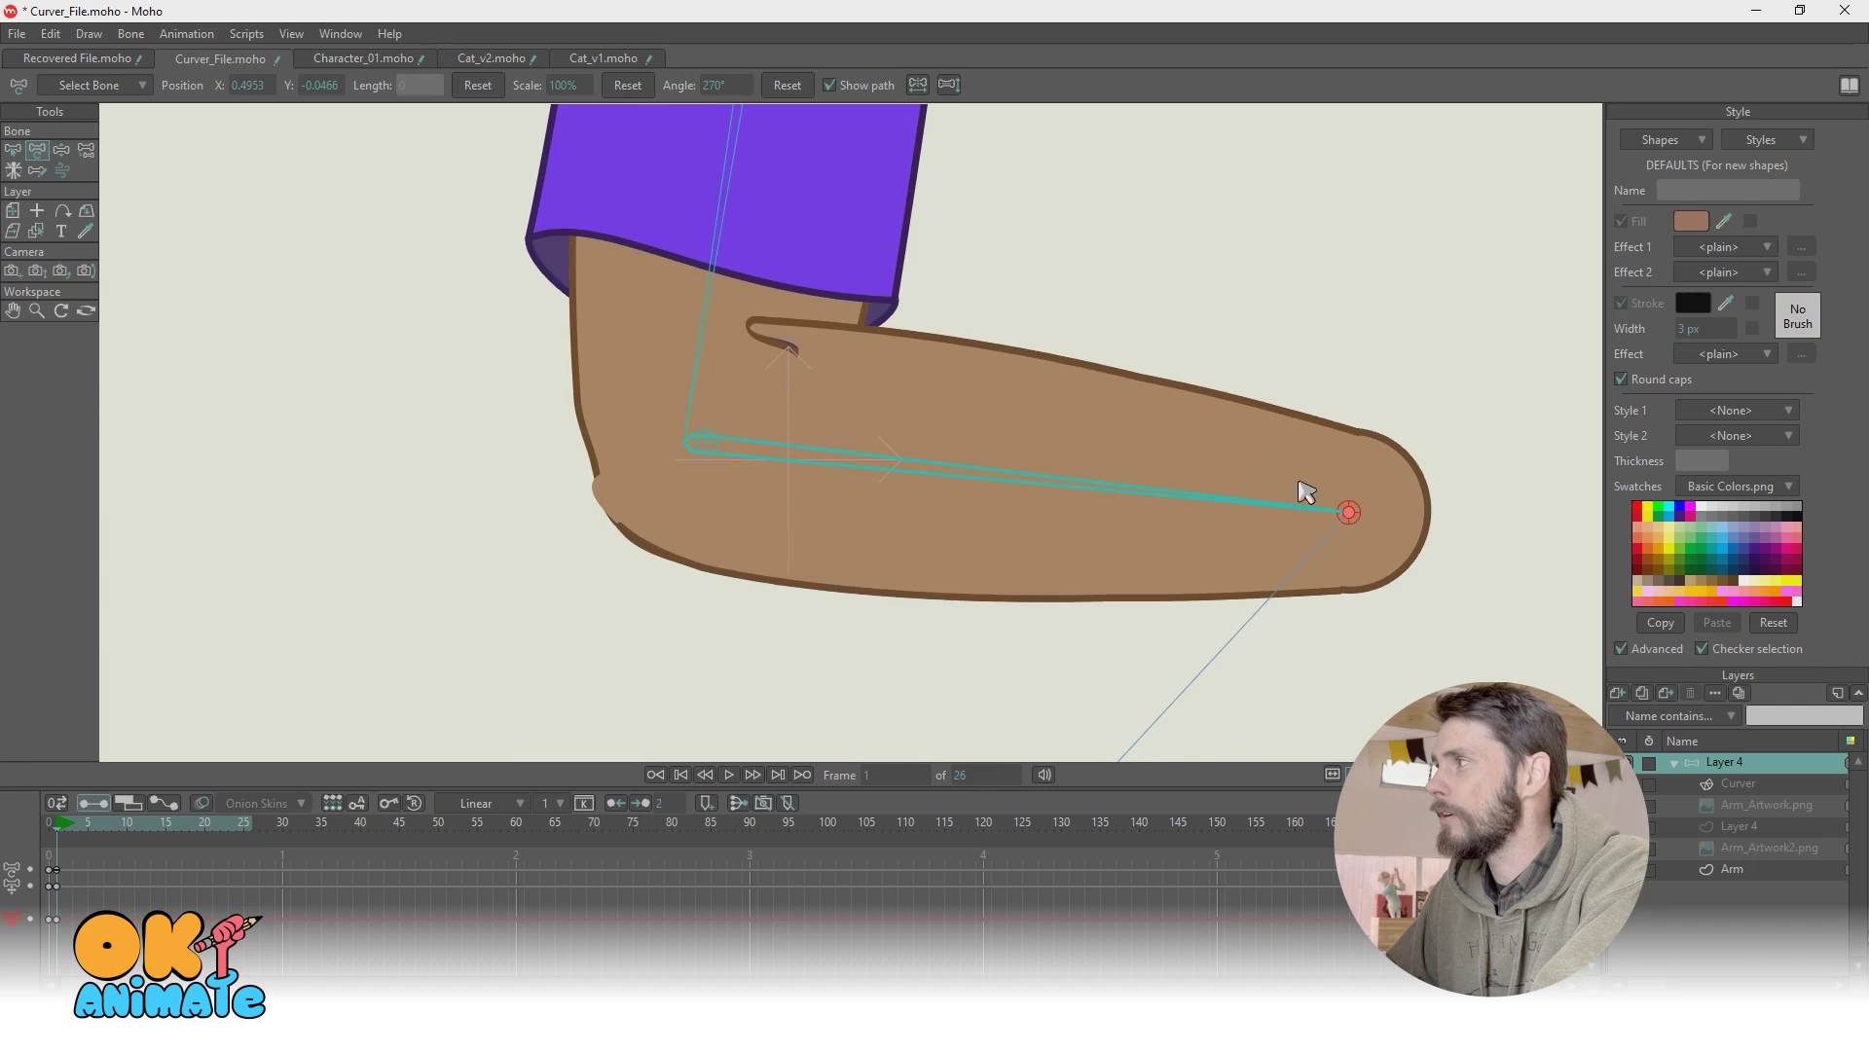
left_click_drag(1353, 511, 1382, 468)
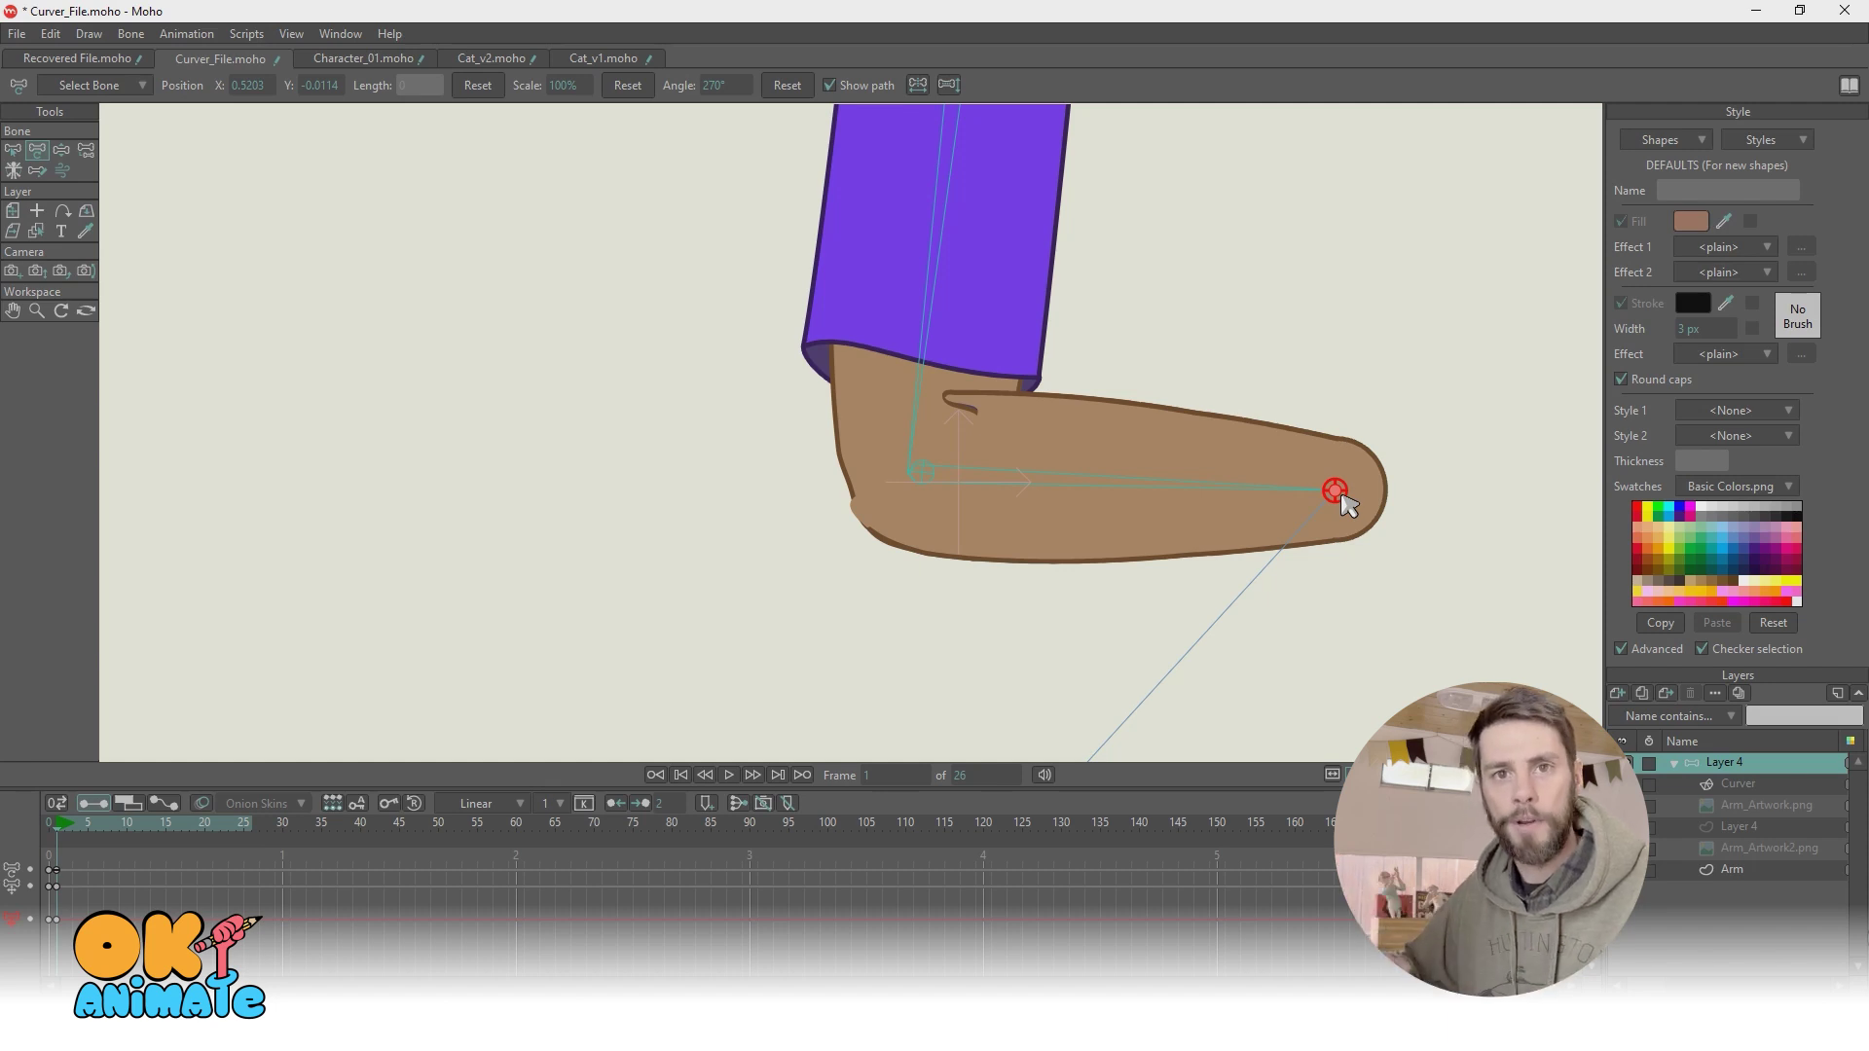
left_click_drag(1347, 503, 1210, 607)
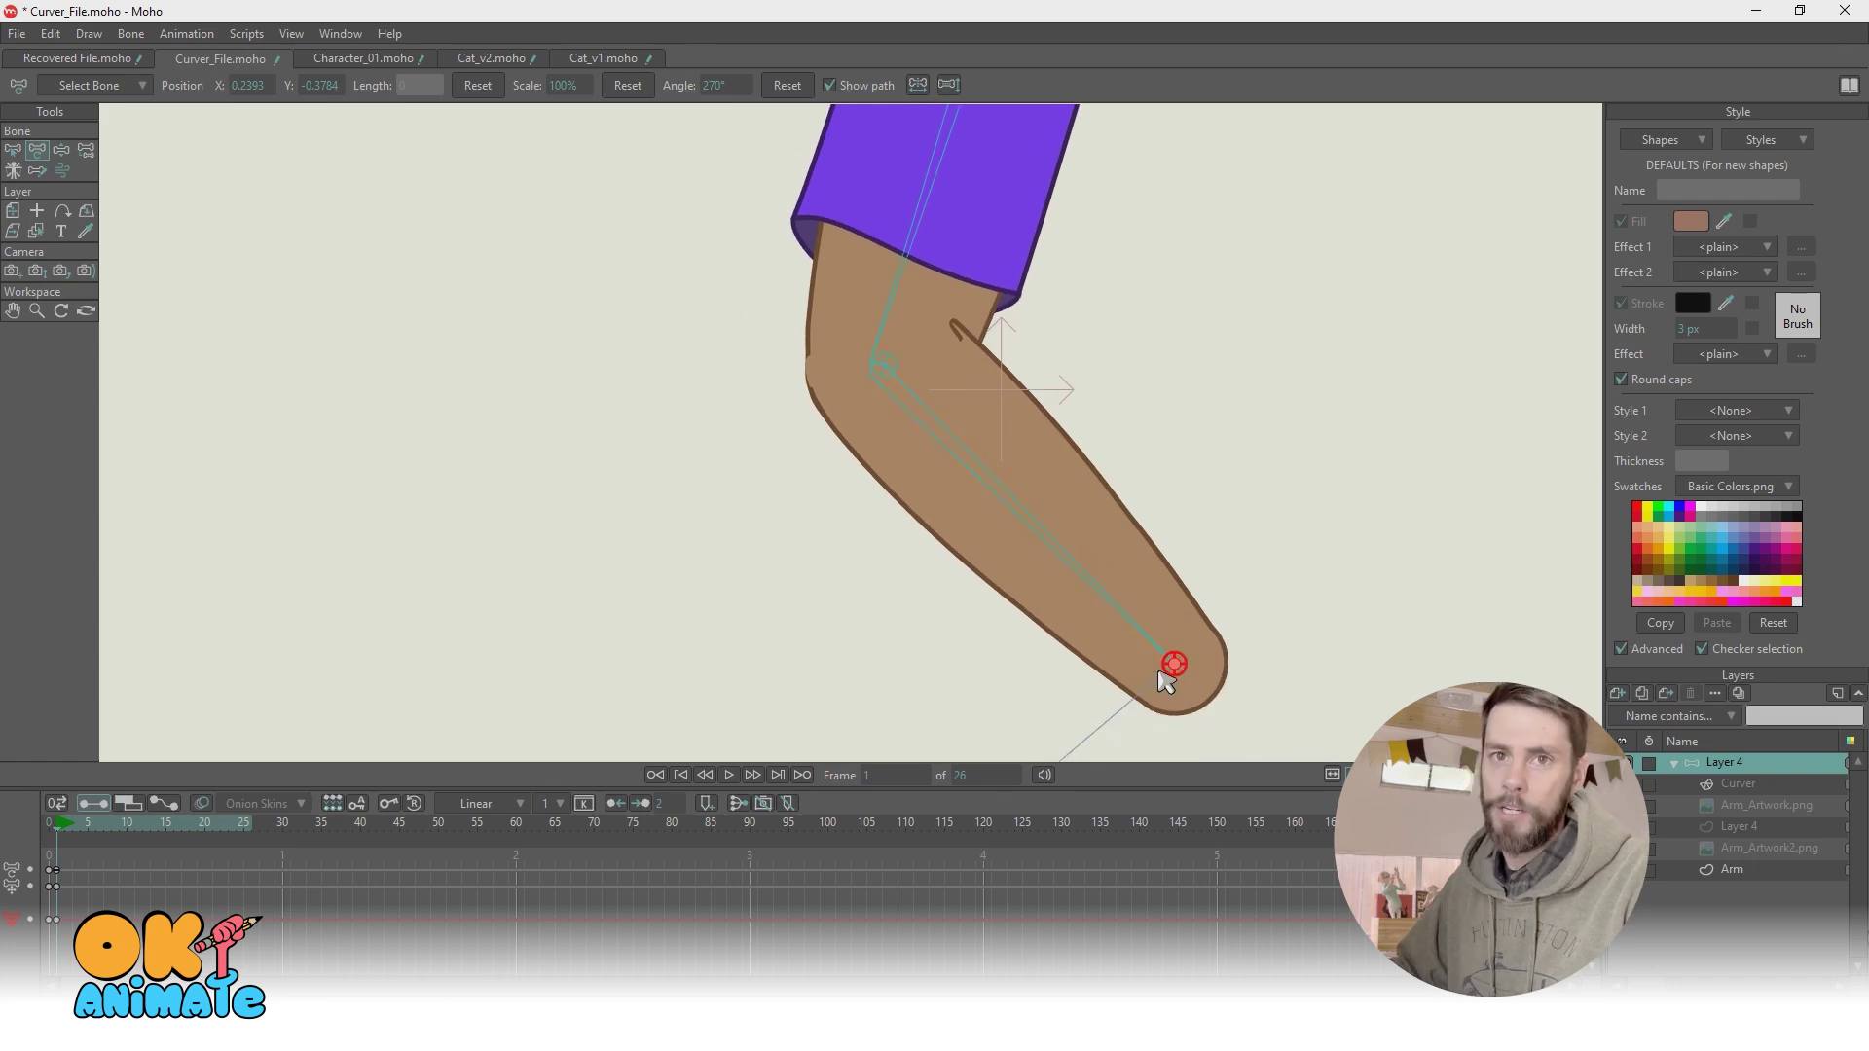
left_click_drag(1165, 680, 1175, 657)
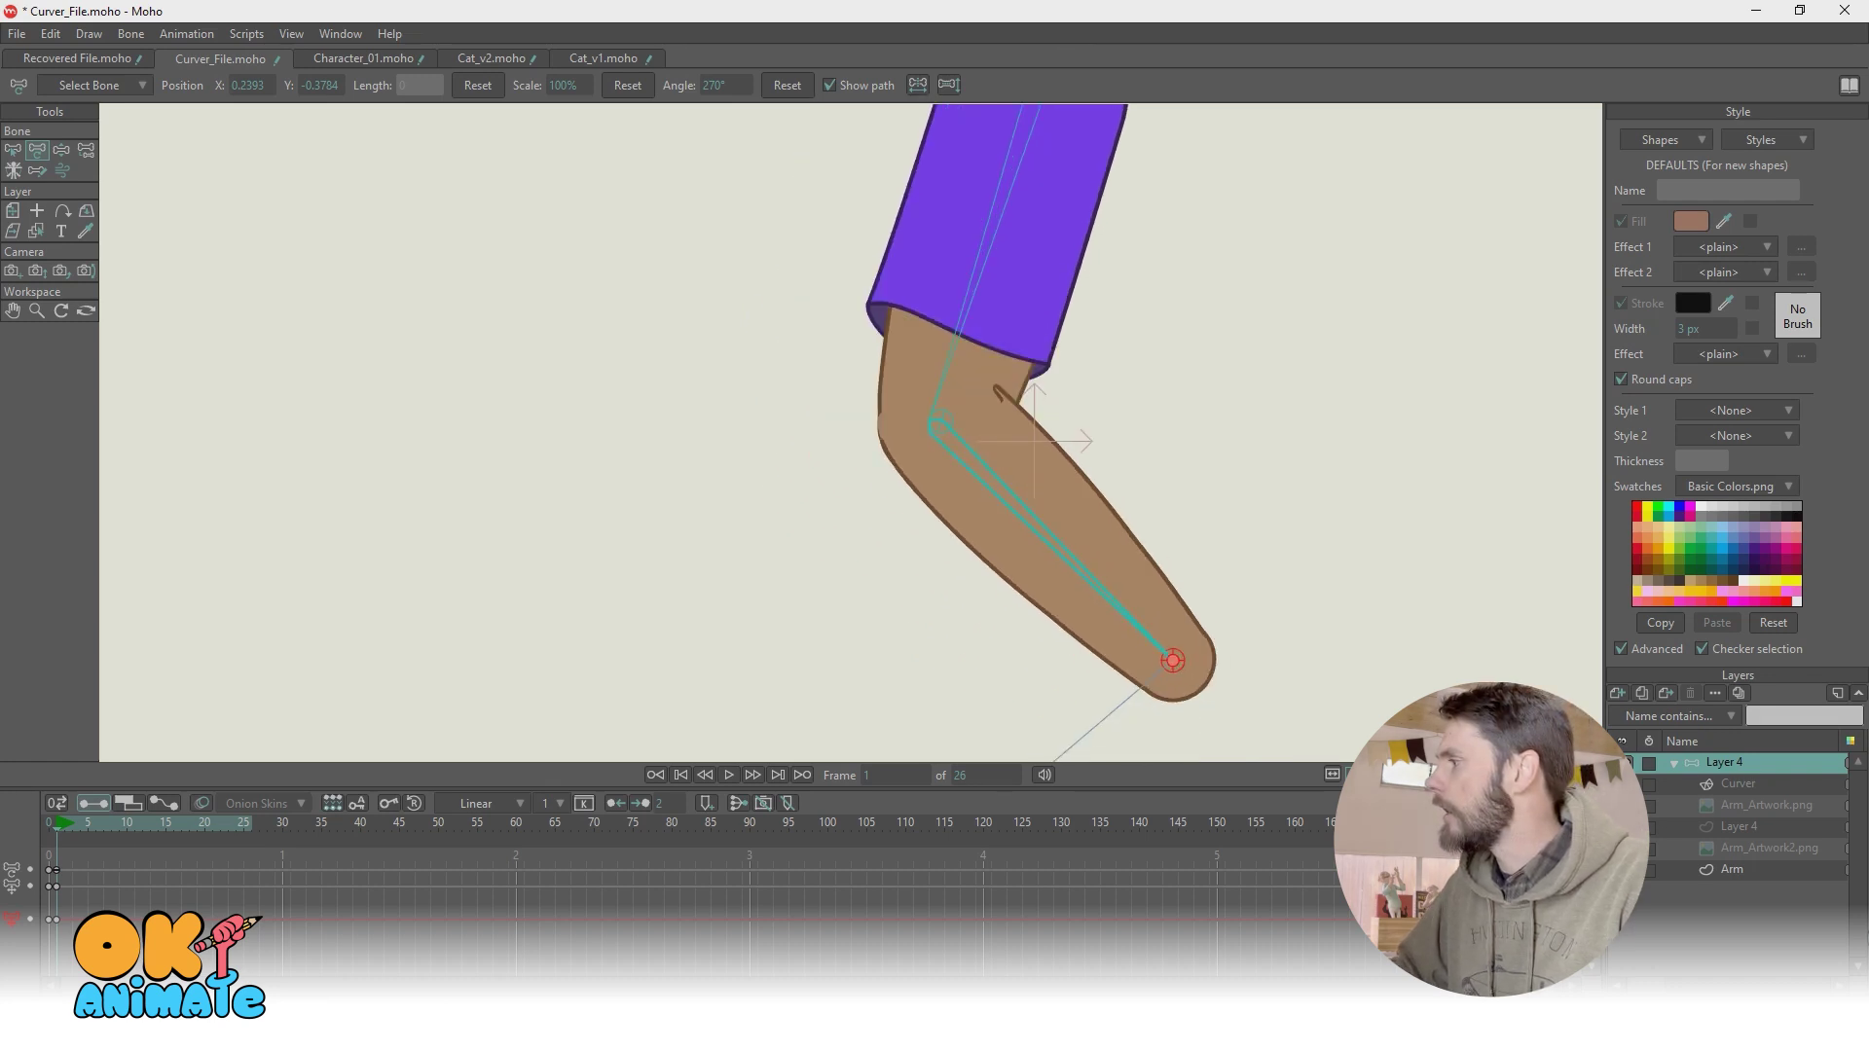
Step: Show the Arm_Artwork2.png layer over the vector arm, and toggle the visibility of the whole Layer 4 group off and on
left_click(1623, 847)
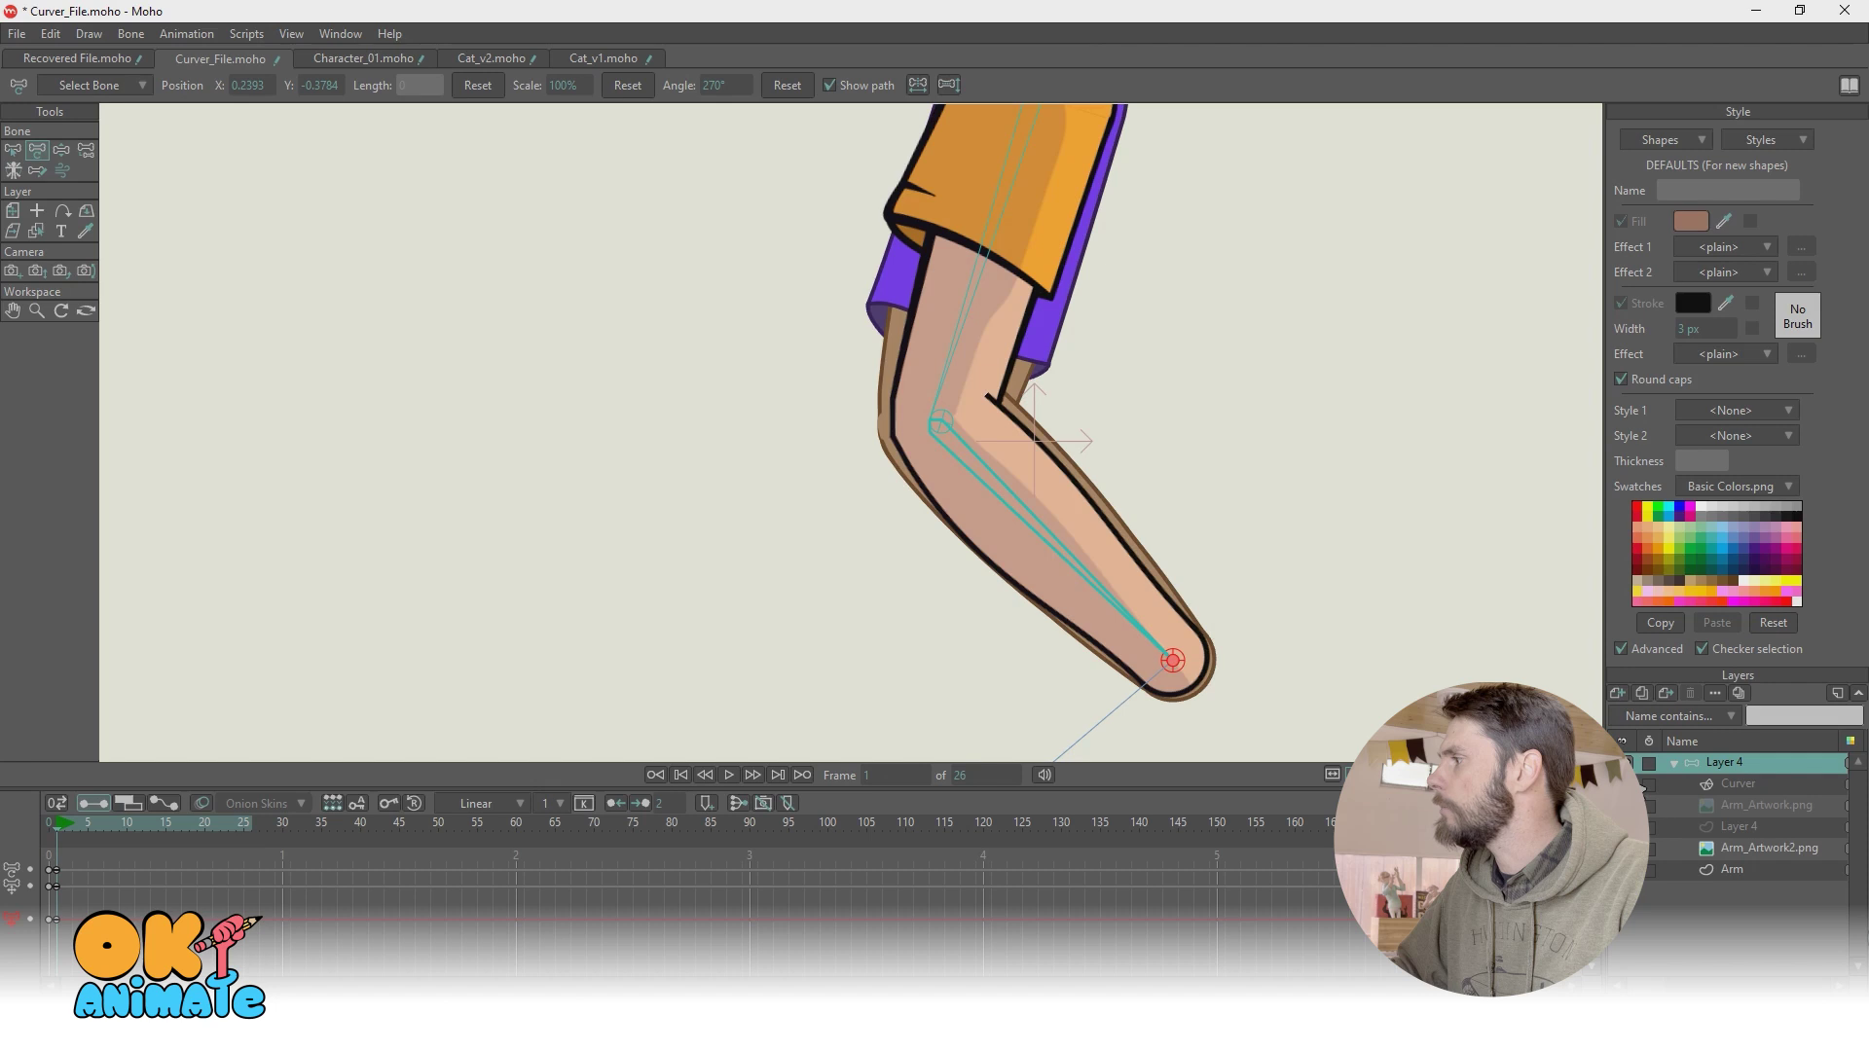
left_click(1629, 763)
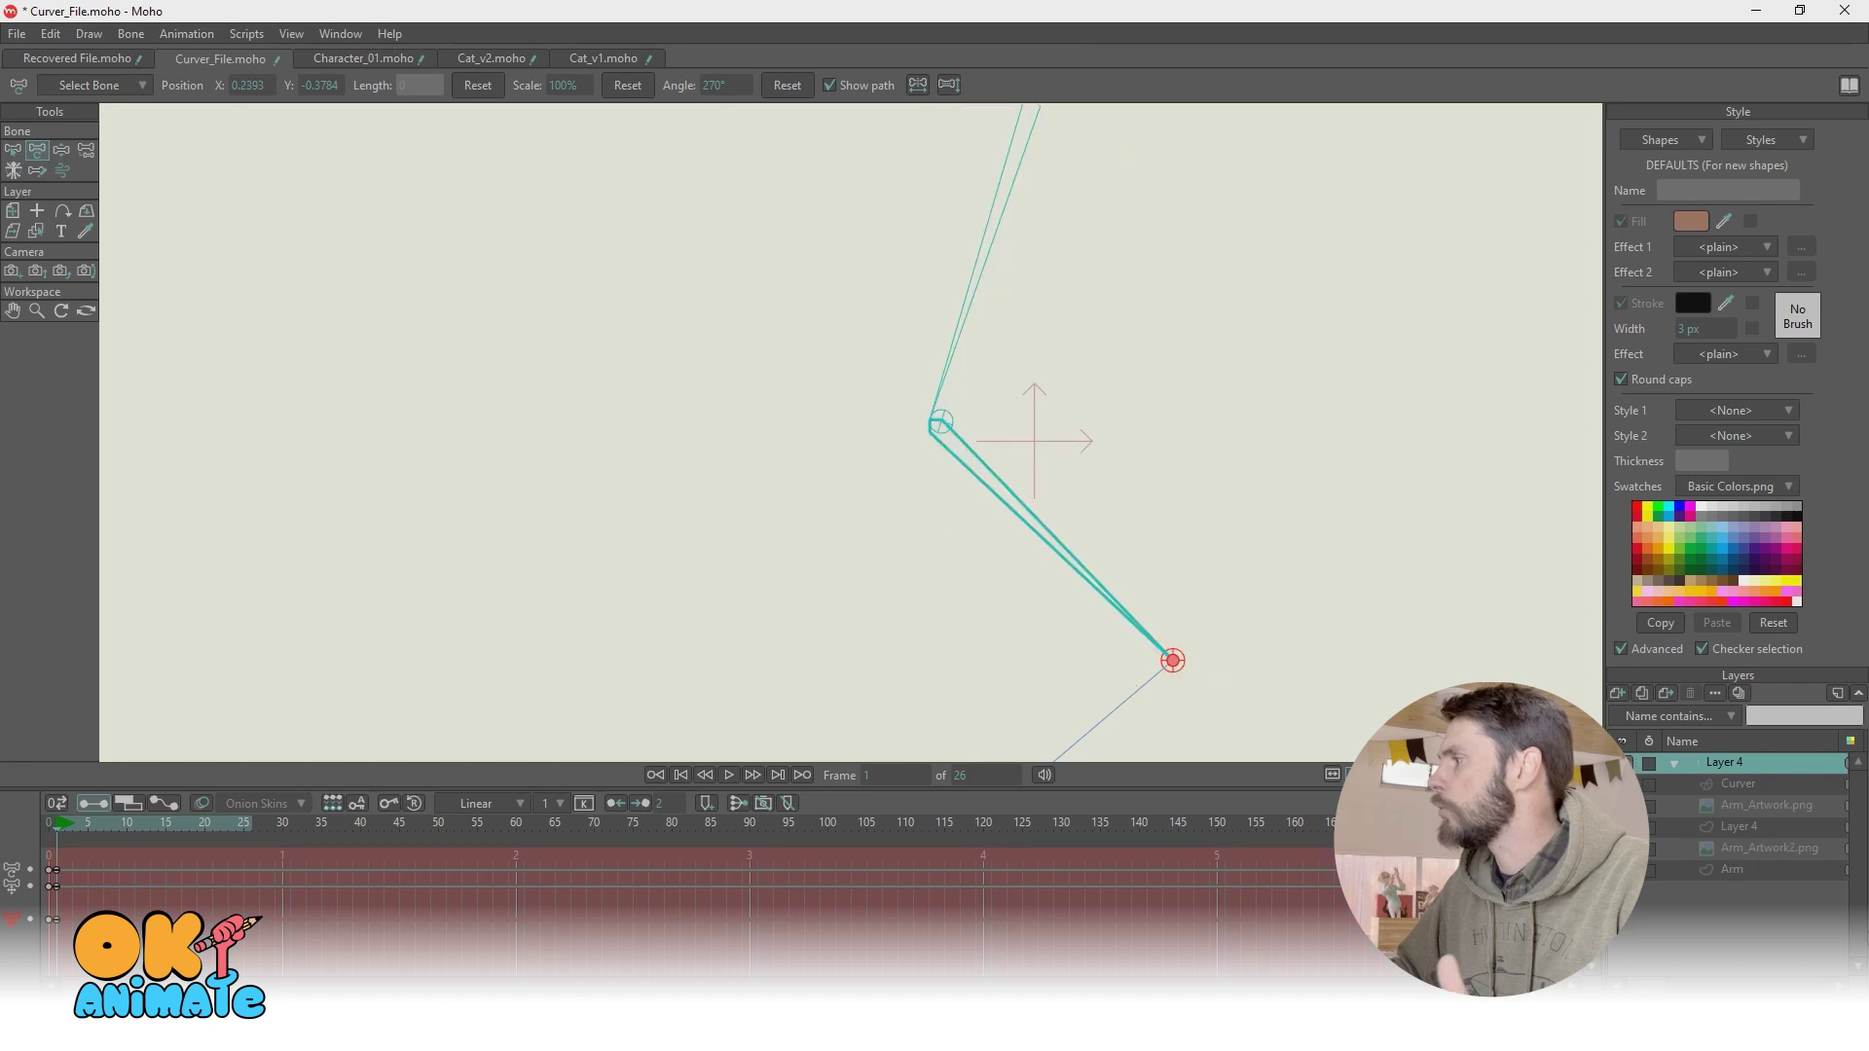
left_click(1630, 764)
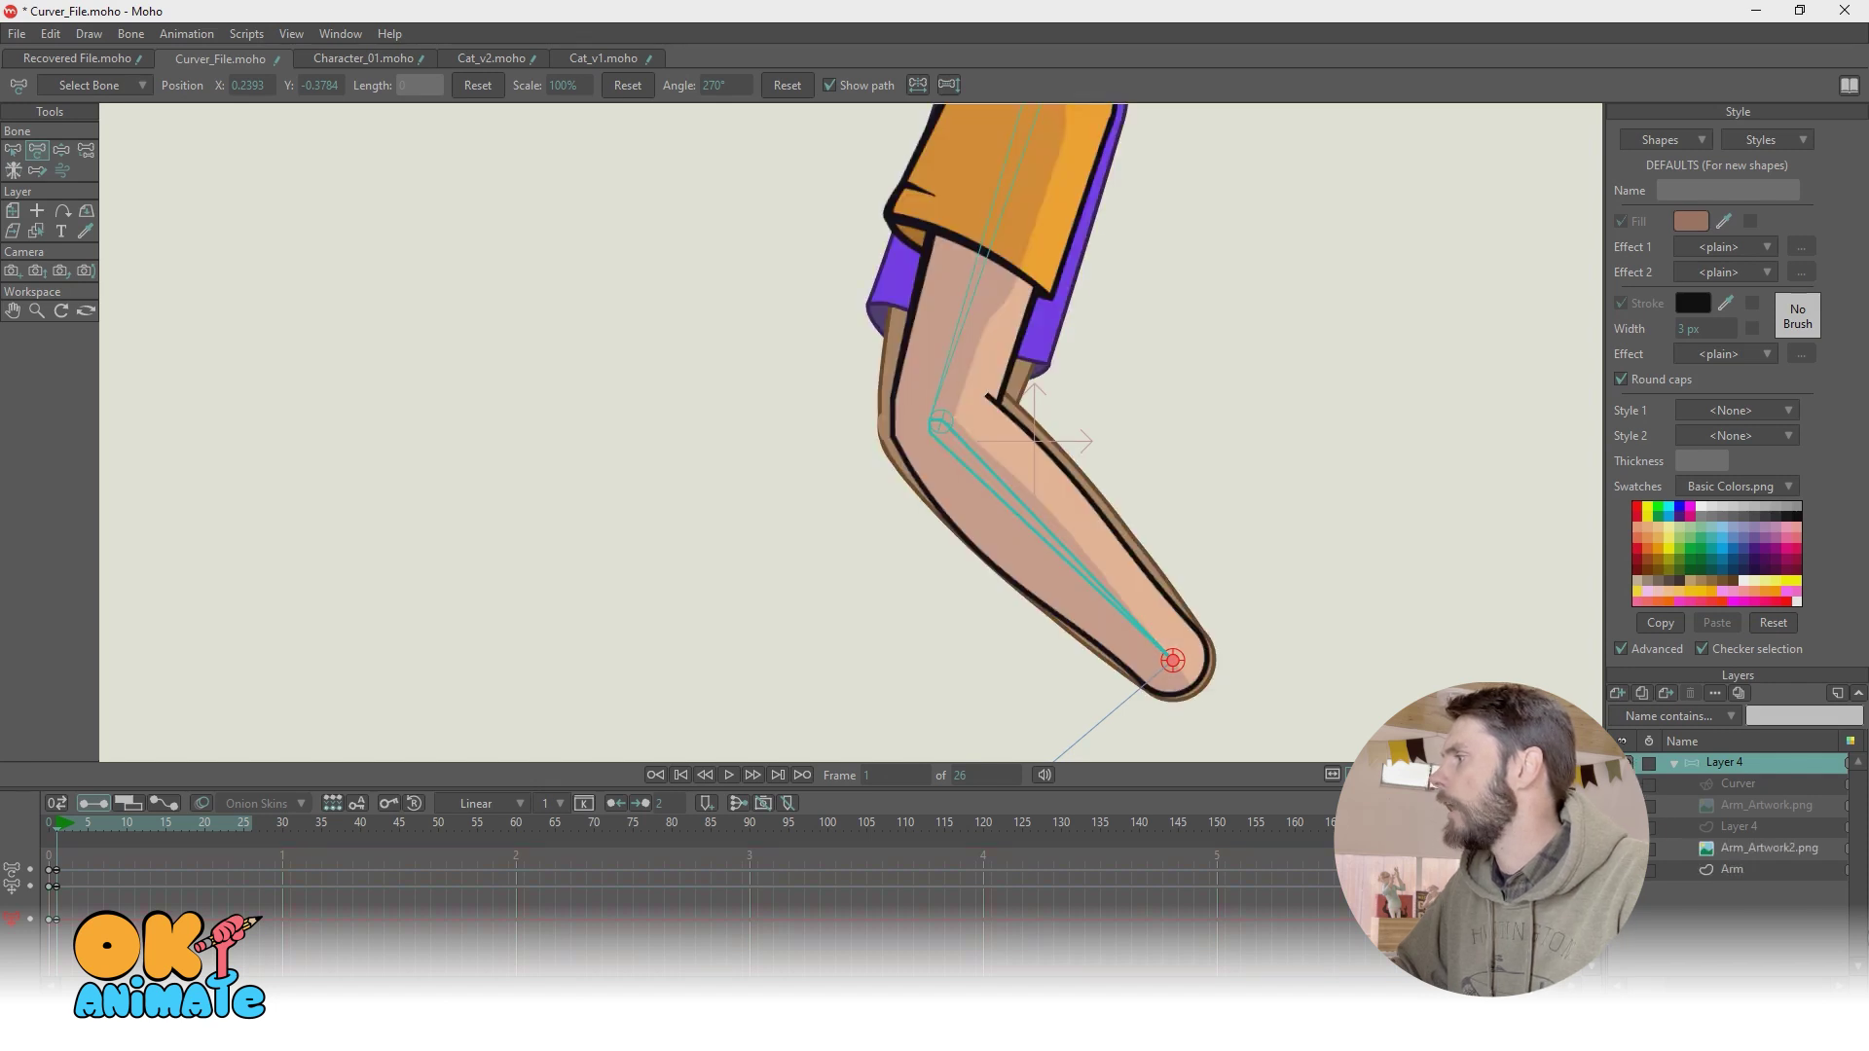
Step: Move the Arm_Artwork2.png layer out of the Layer 4 bone group and delete the group with its remaining layers
left_click(1741, 847)
scroll(1189, 265, "down", 2)
left_click_drag(1250, 512, 1158, 598)
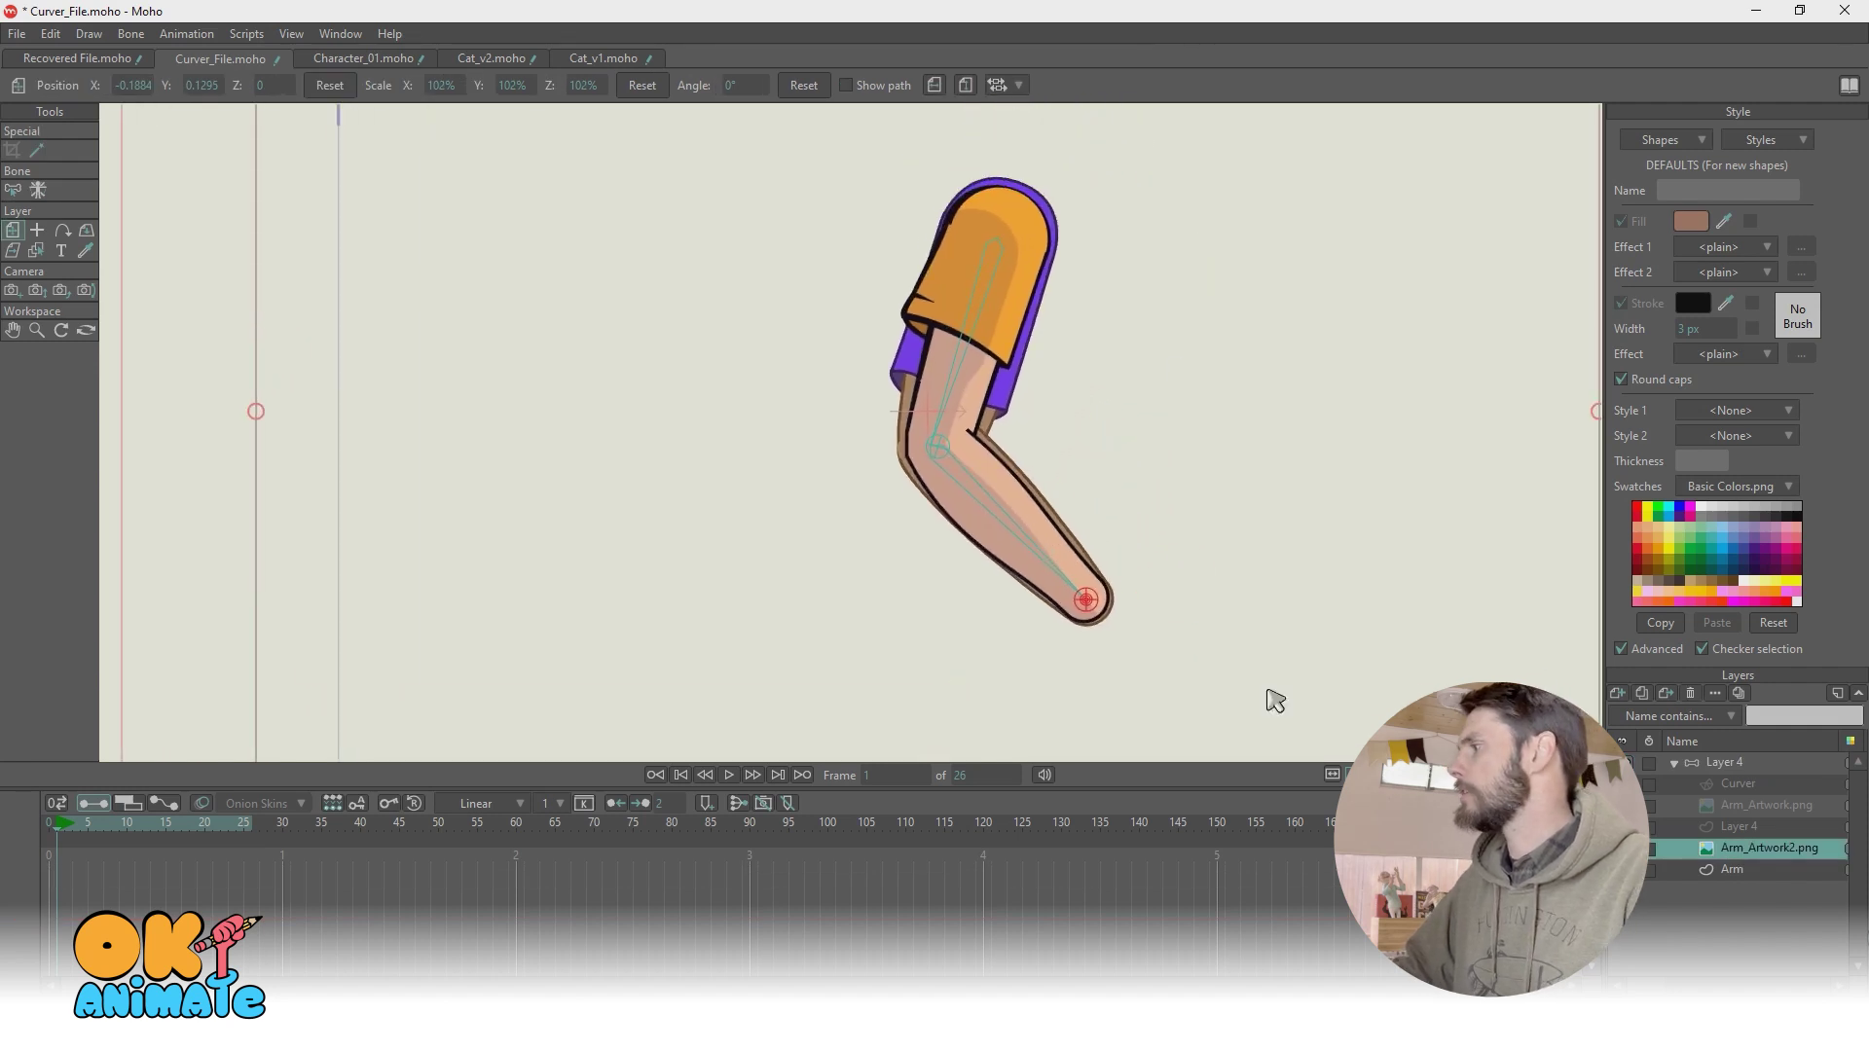
left_click_drag(1756, 851, 1743, 769)
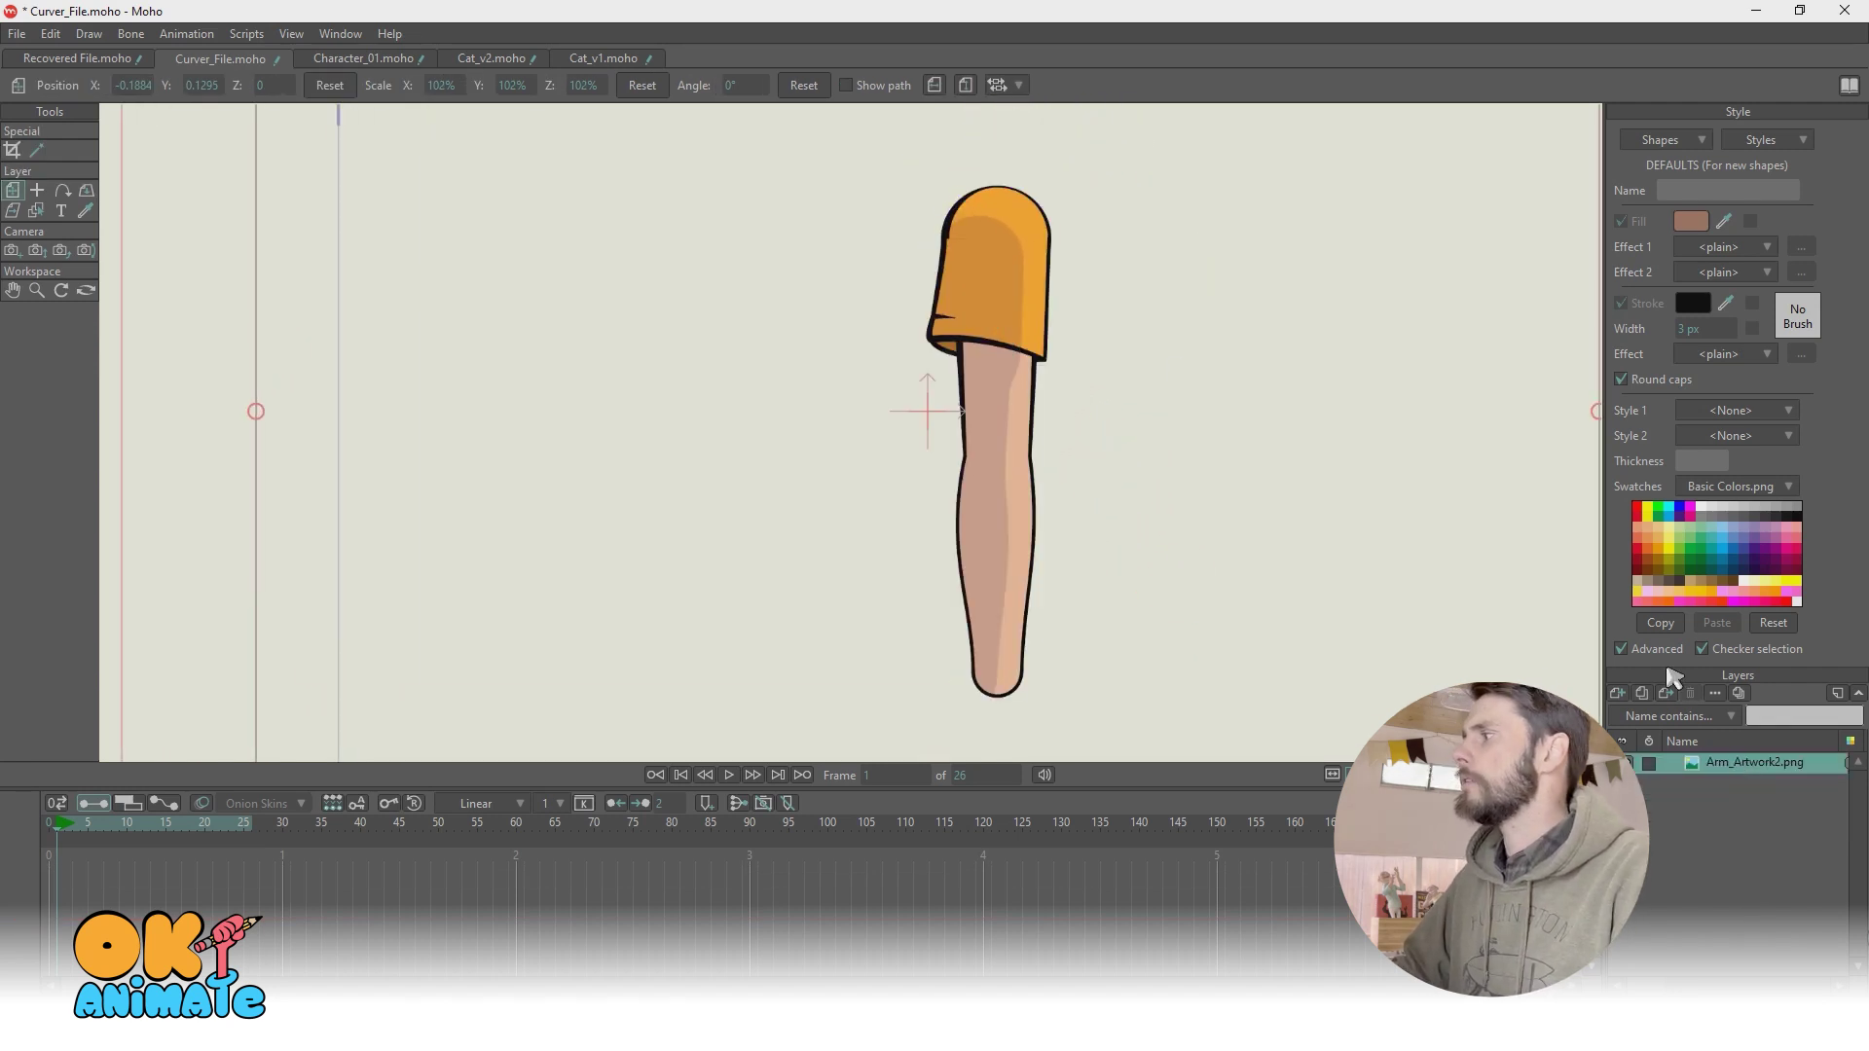
Step: Reset all bone rigging on the Arm_Artwork2.png layer
left_click(189, 35)
mouse_move(131, 34)
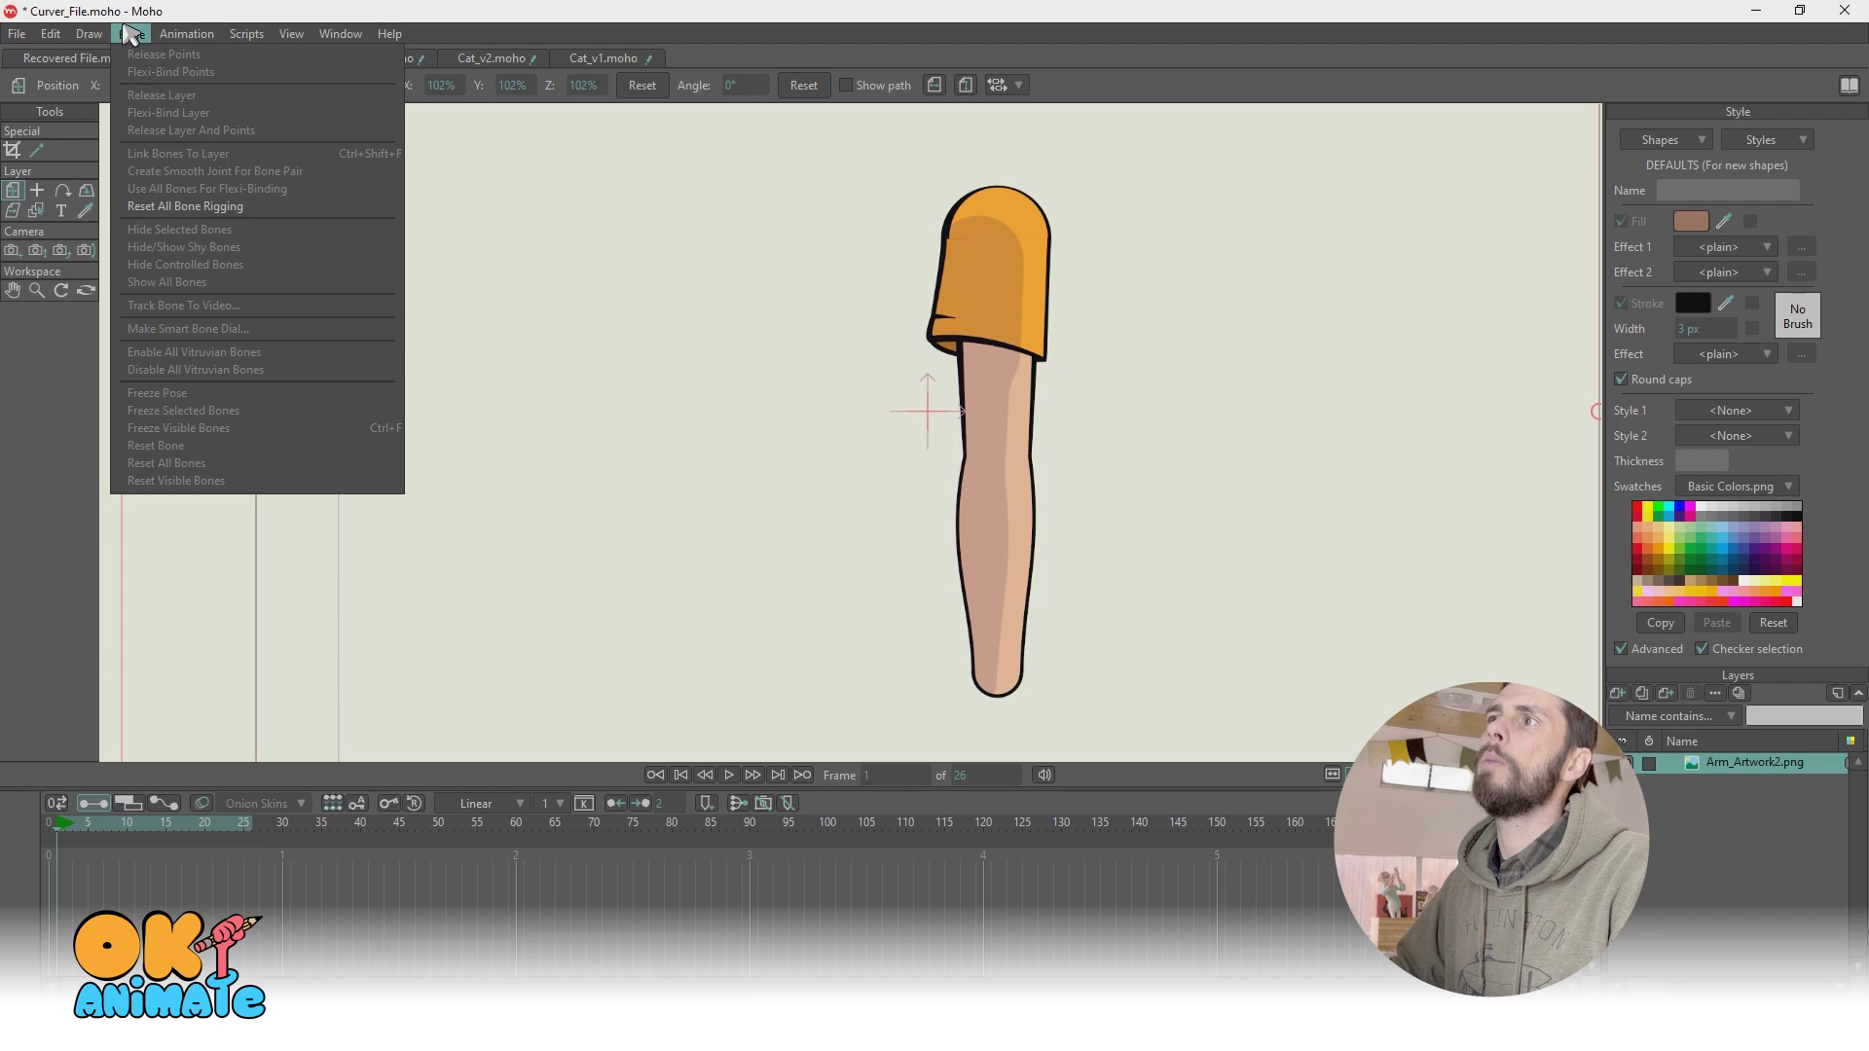
left_click(164, 208)
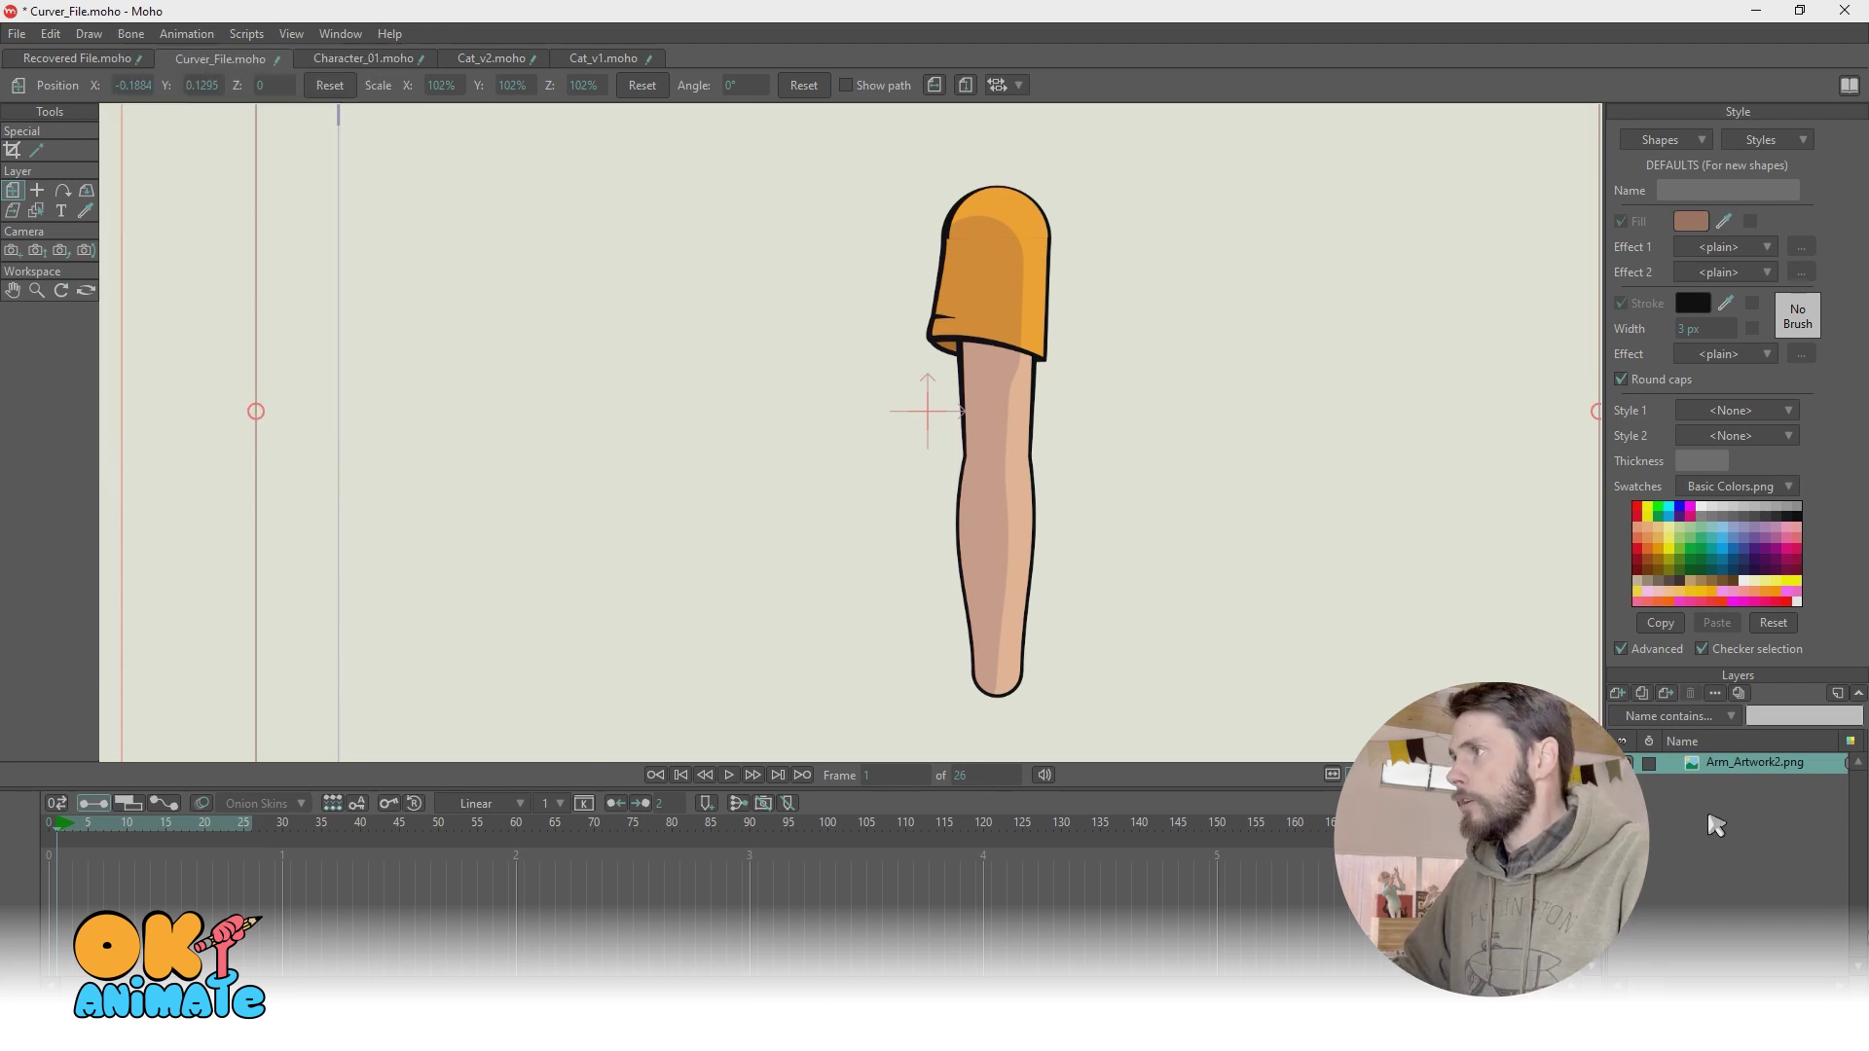
left_click_drag(1058, 424, 939, 400)
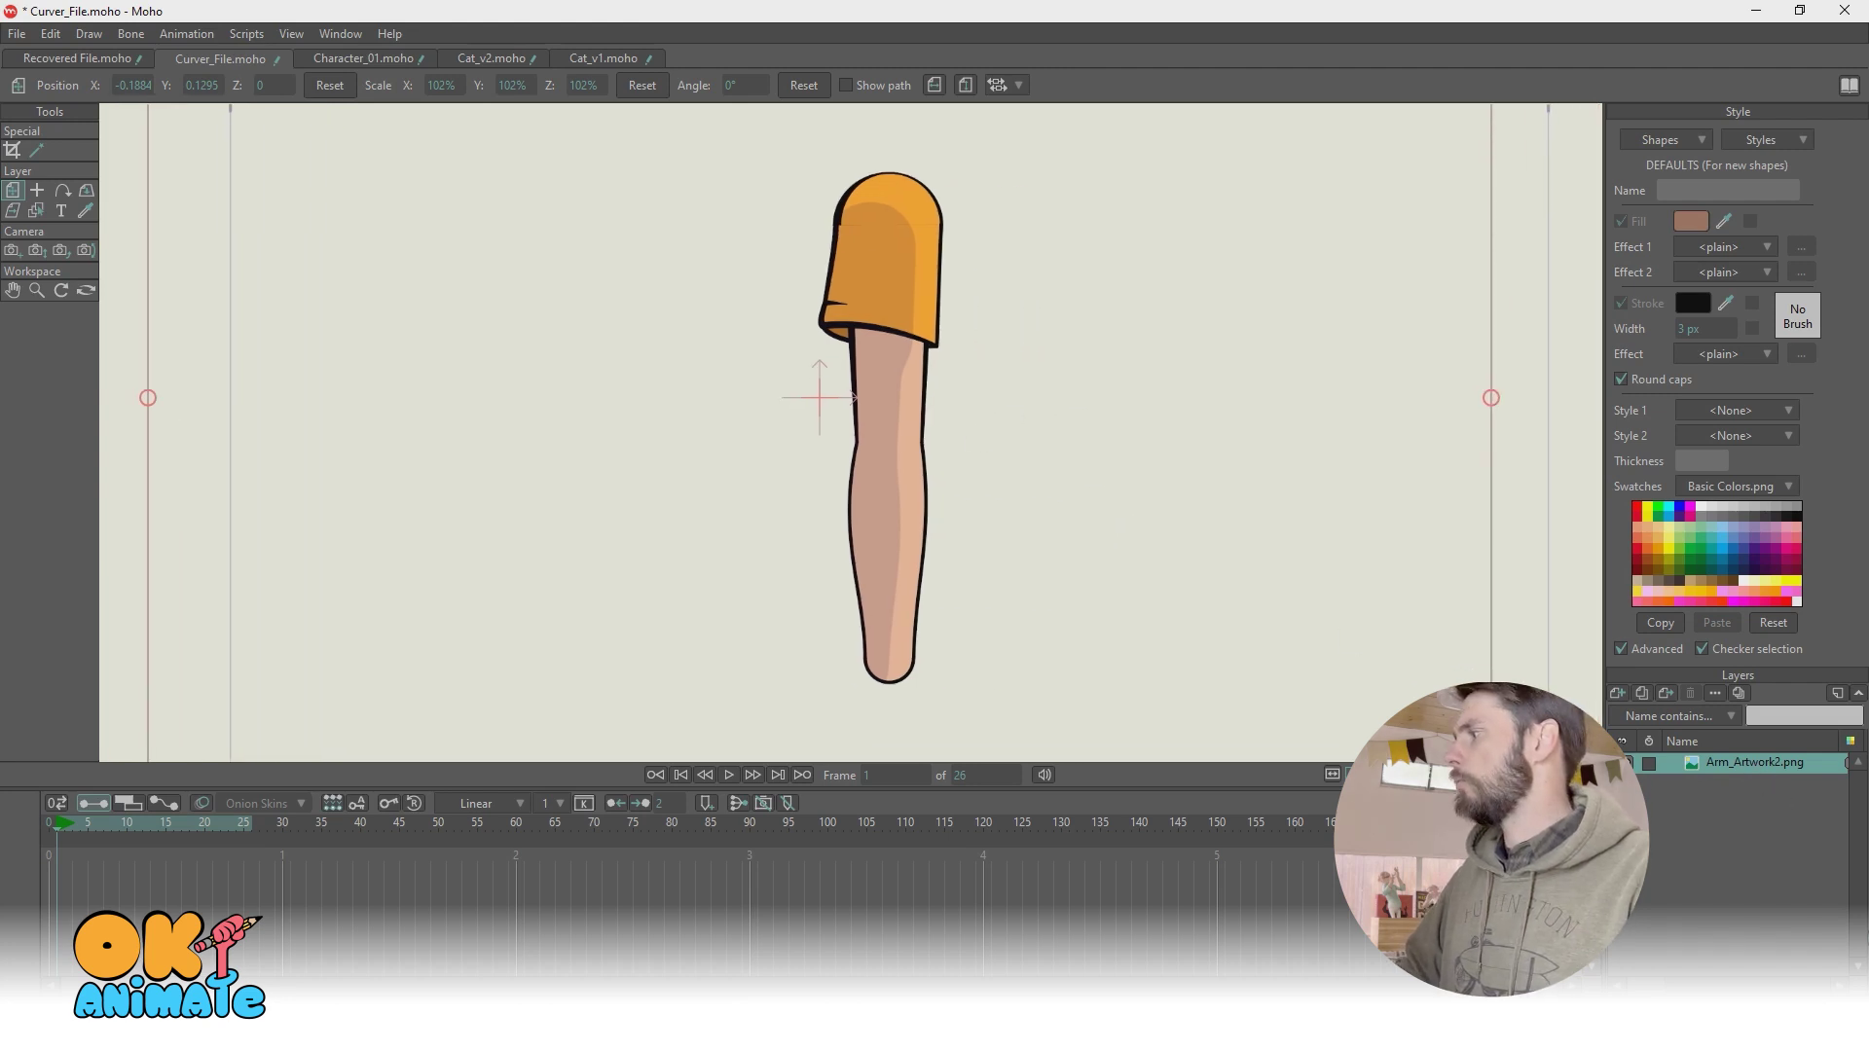